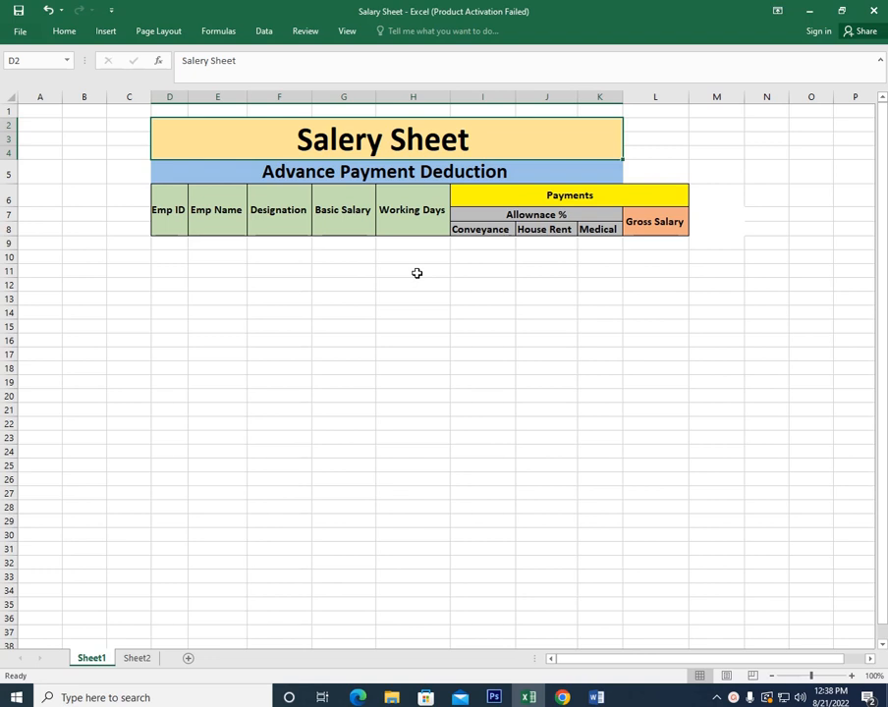
- Examine the salary sheet's title and its column headings from Emp ID through Gross Salary
click(200, 253)
click(165, 244)
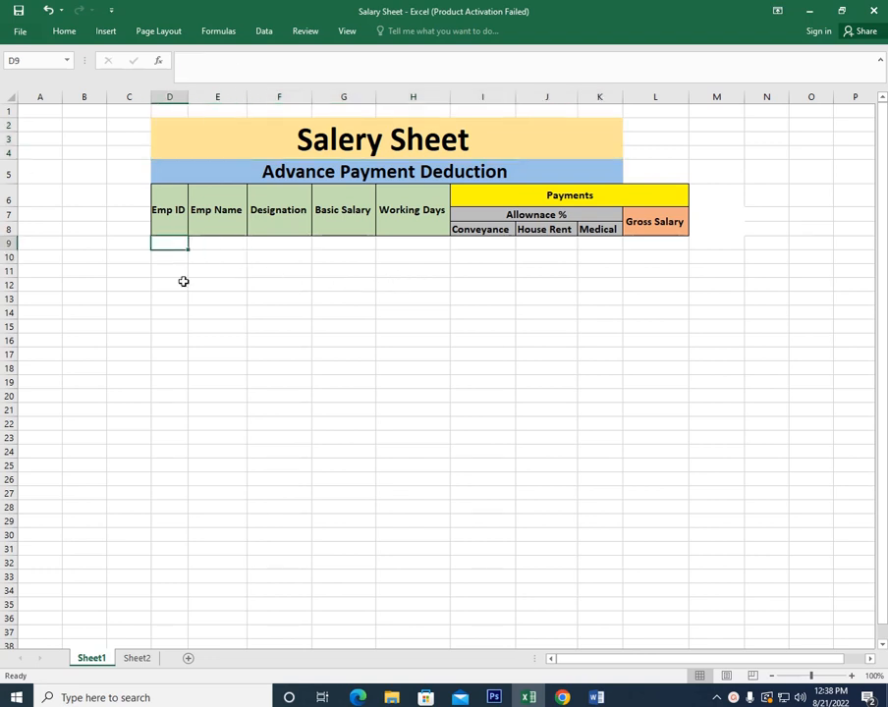
click(314, 303)
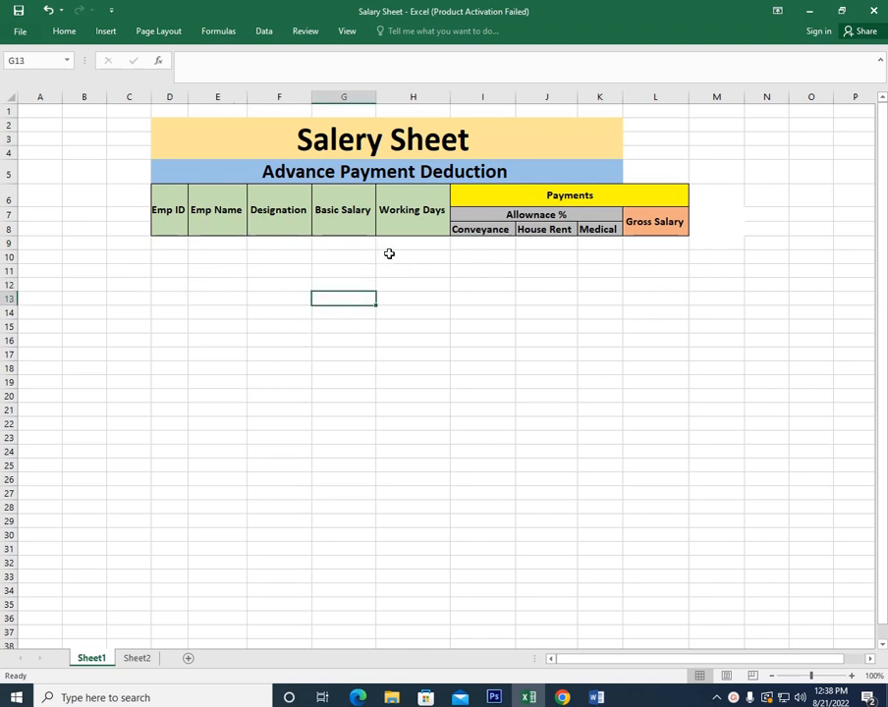
click(347, 142)
click(355, 296)
click(367, 145)
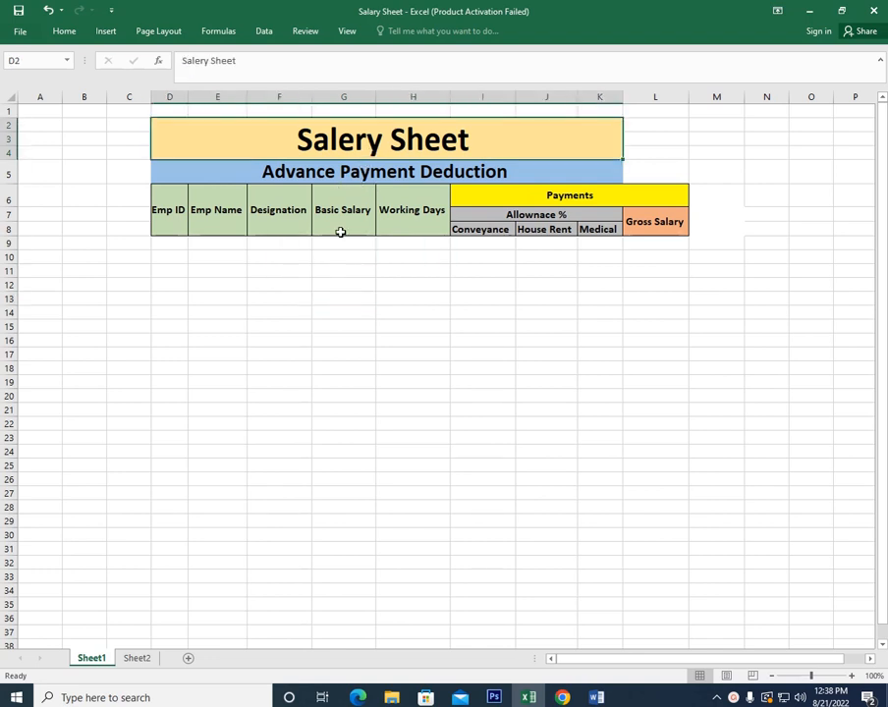
click(173, 228)
click(174, 250)
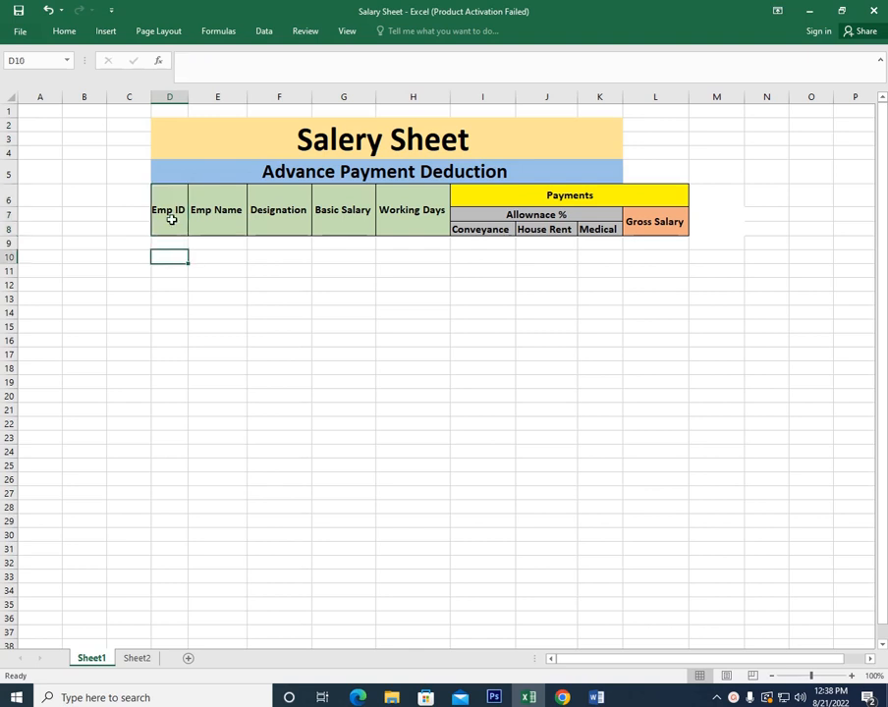
click(177, 210)
click(236, 218)
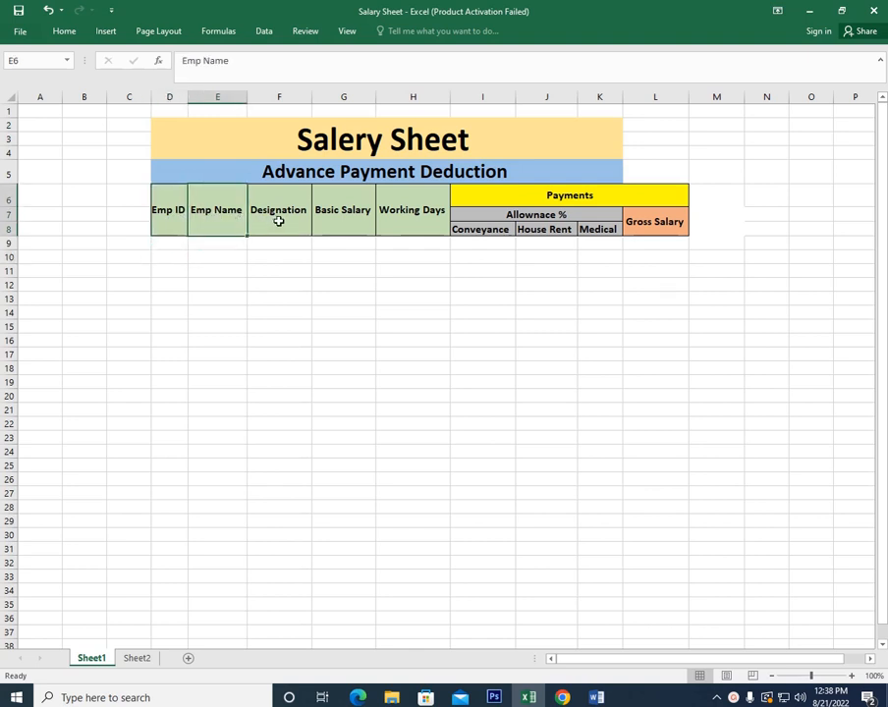
click(349, 212)
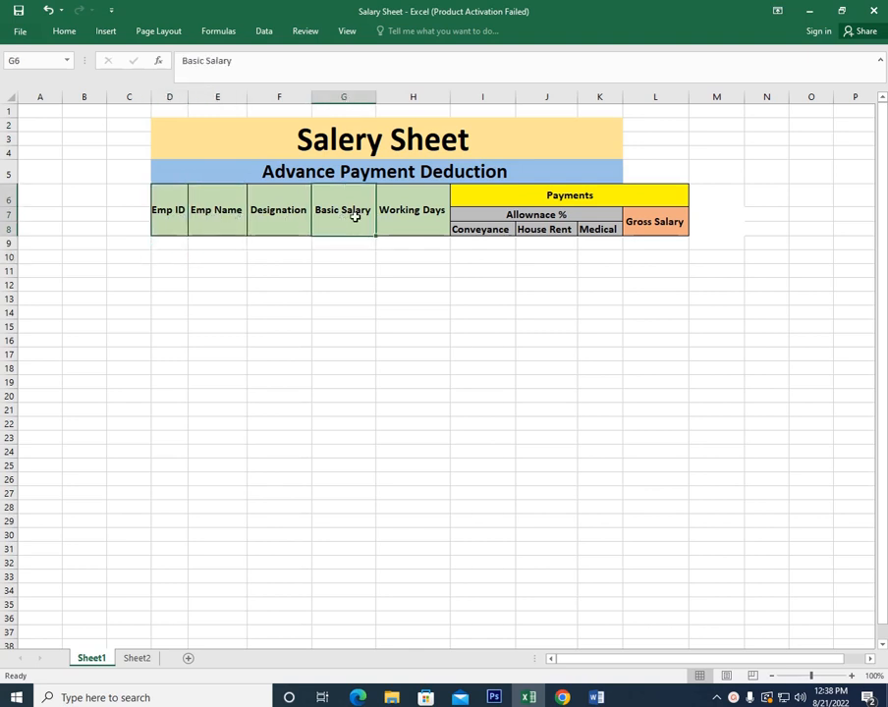
click(403, 222)
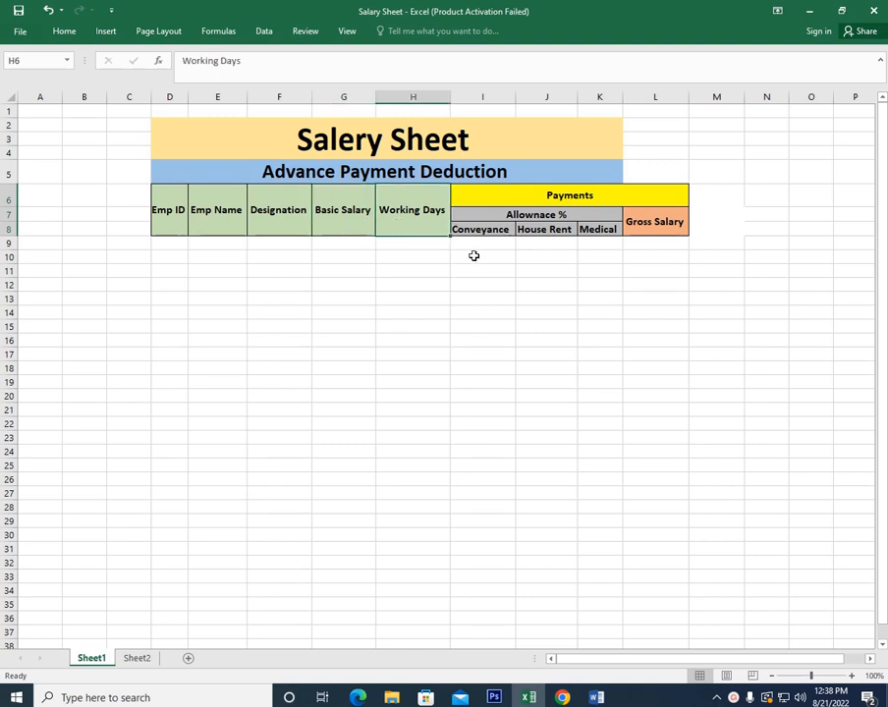
click(537, 198)
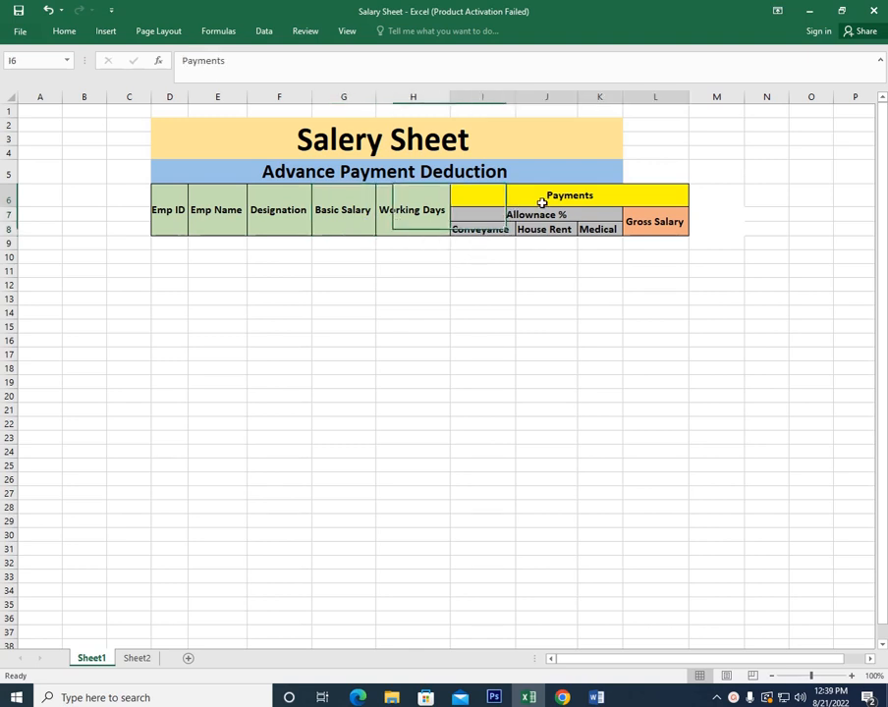
click(522, 218)
click(478, 229)
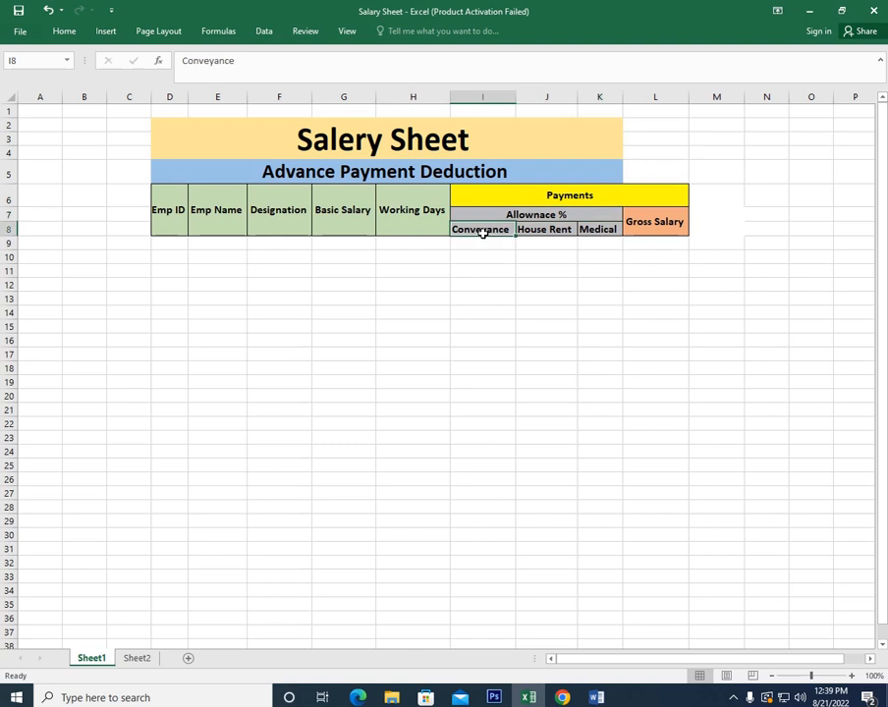
click(527, 229)
click(581, 230)
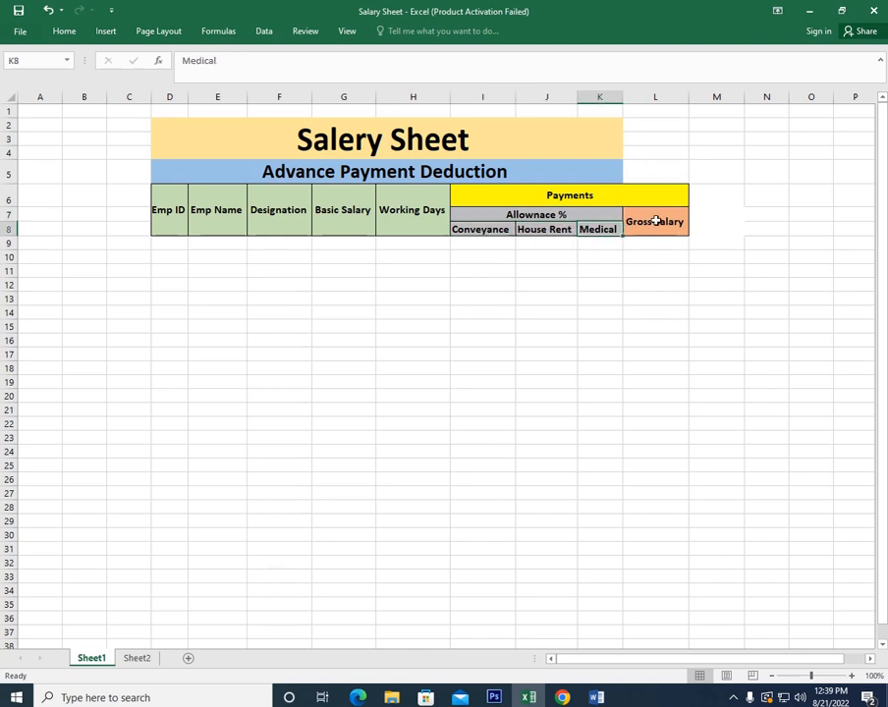
click(632, 230)
click(343, 296)
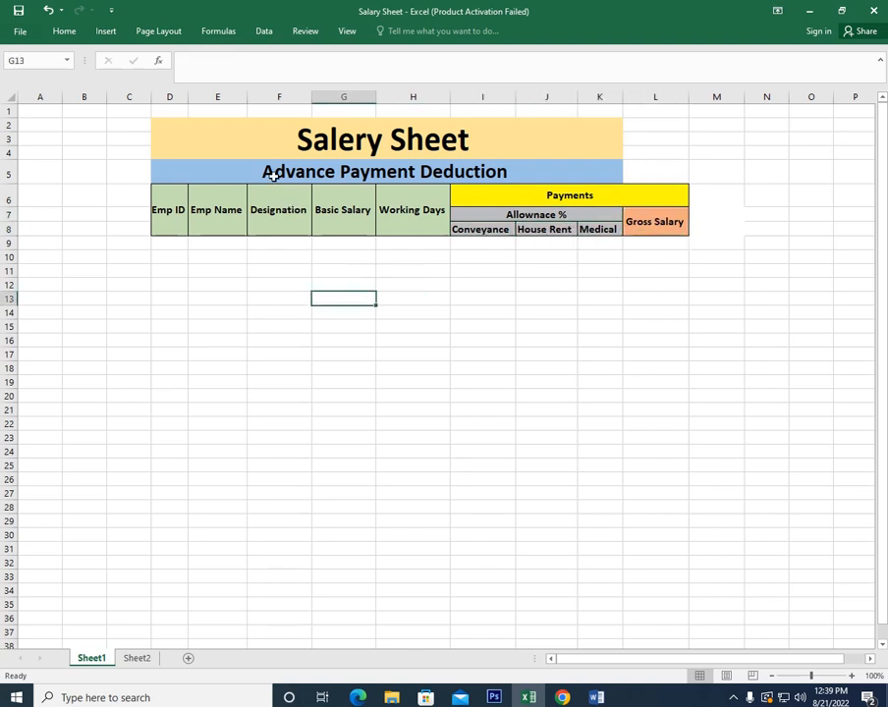
drag(299, 155, 563, 227)
click(481, 299)
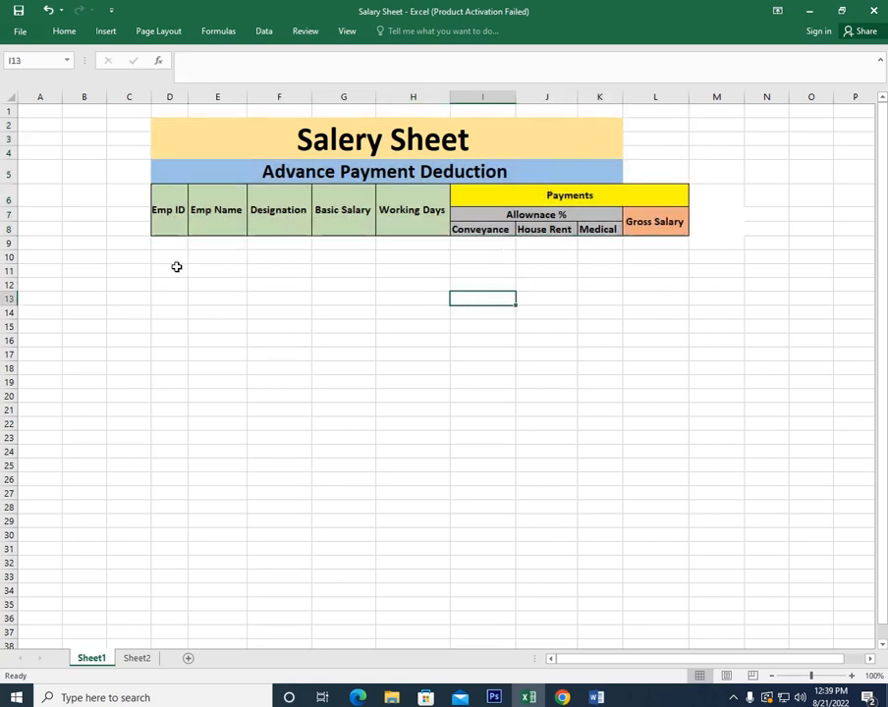
- Enter the first two employee IDs under Emp ID and extend the series down through D18
click(171, 253)
click(172, 245)
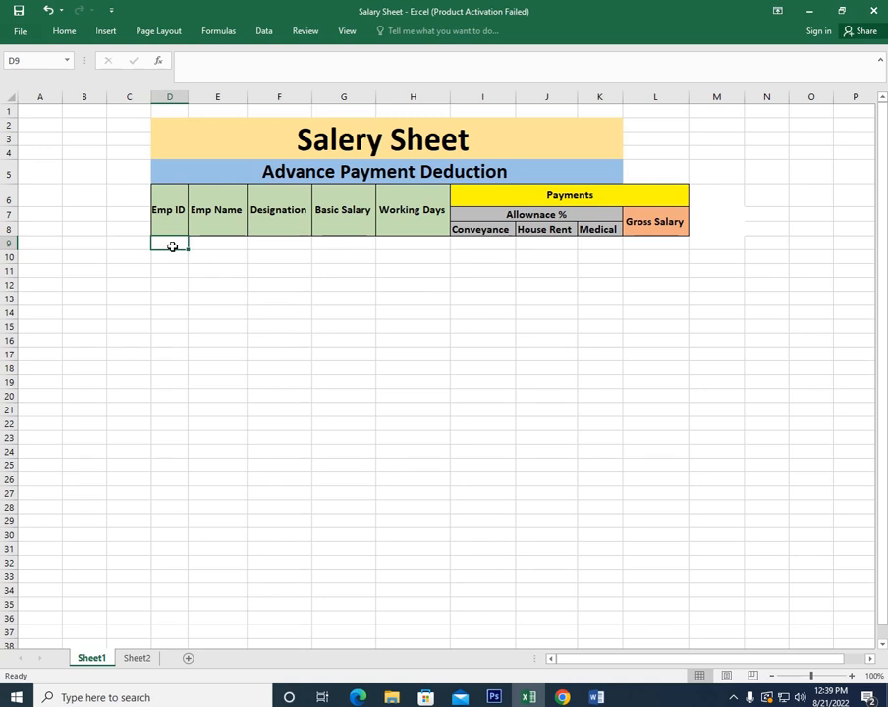
text(ab)
key(BackSpace)
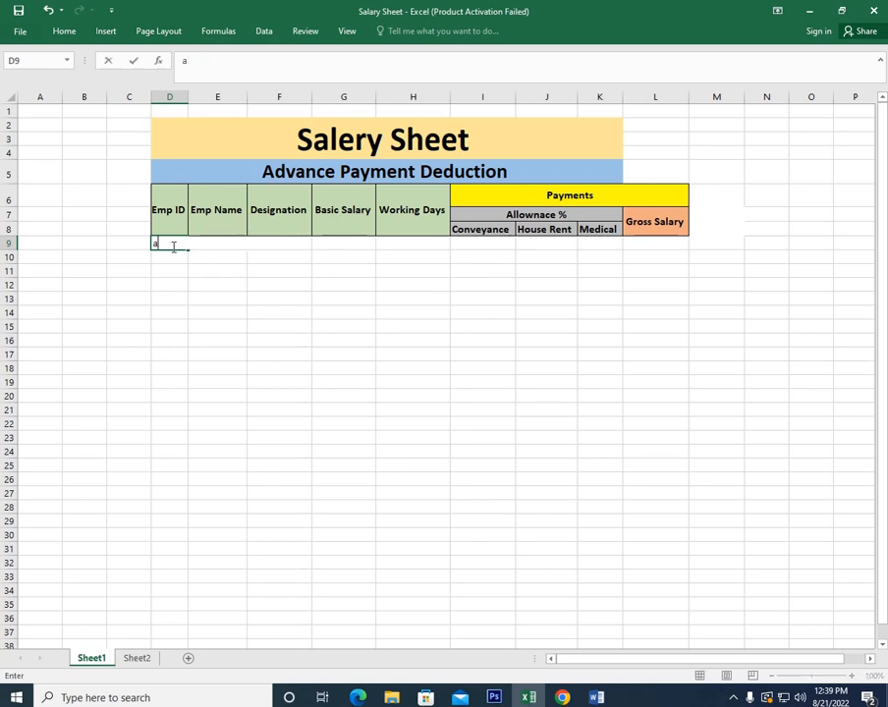
text(b101)
key(Return)
text(a)
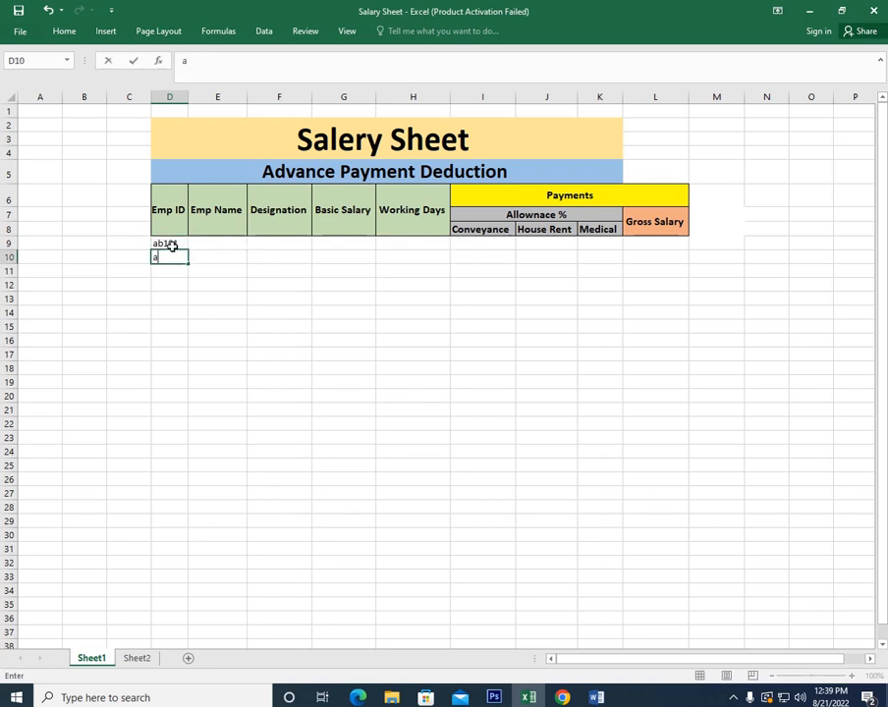
key(ctrl+Return)
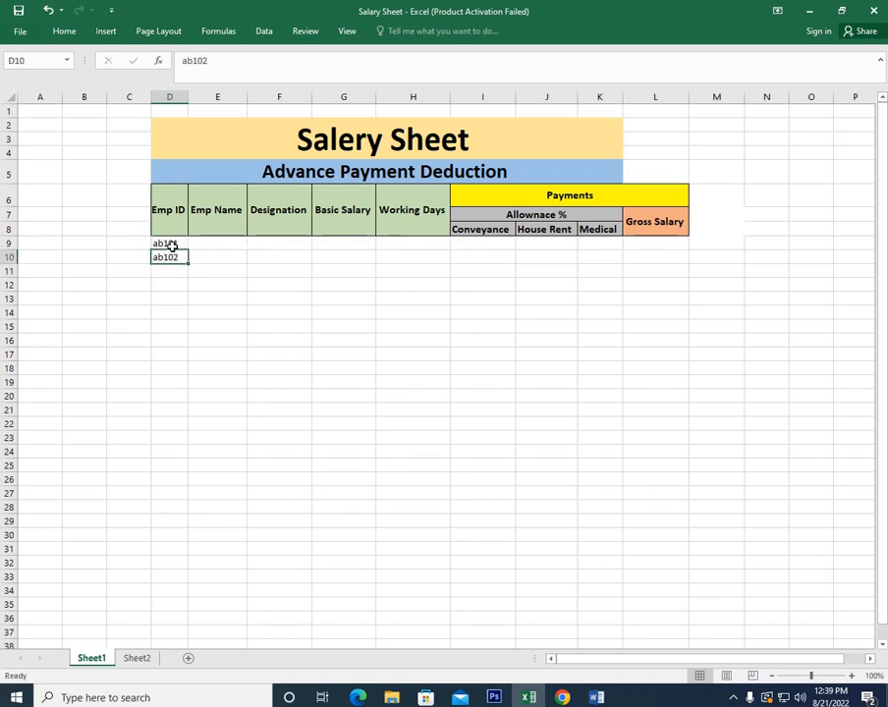
drag(172, 245, 188, 375)
- Enter the first three employees' names under Emp Name in cells E9 to E11
click(217, 298)
click(210, 241)
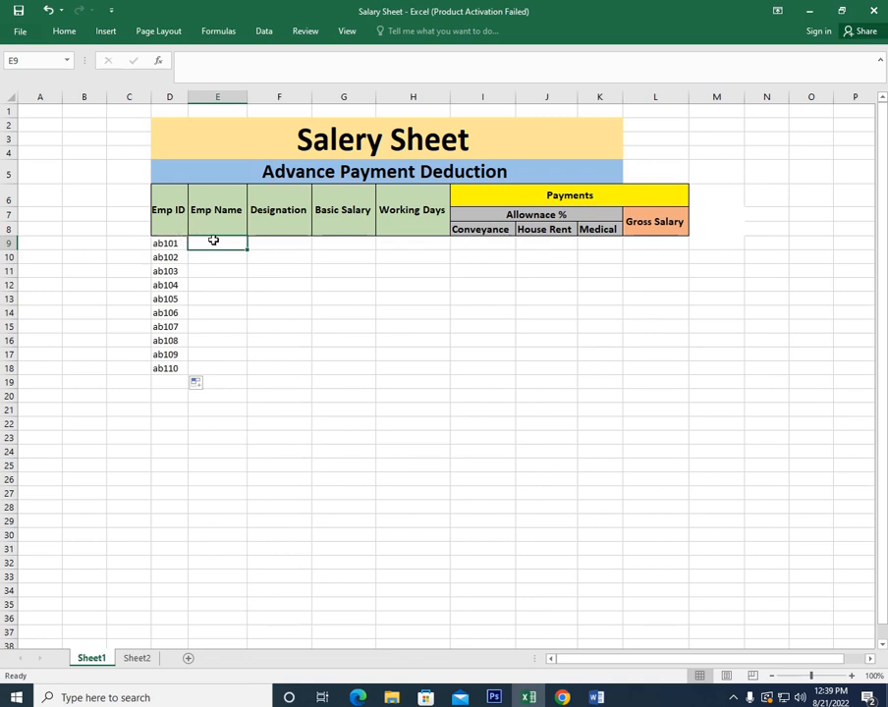
text(nouman)
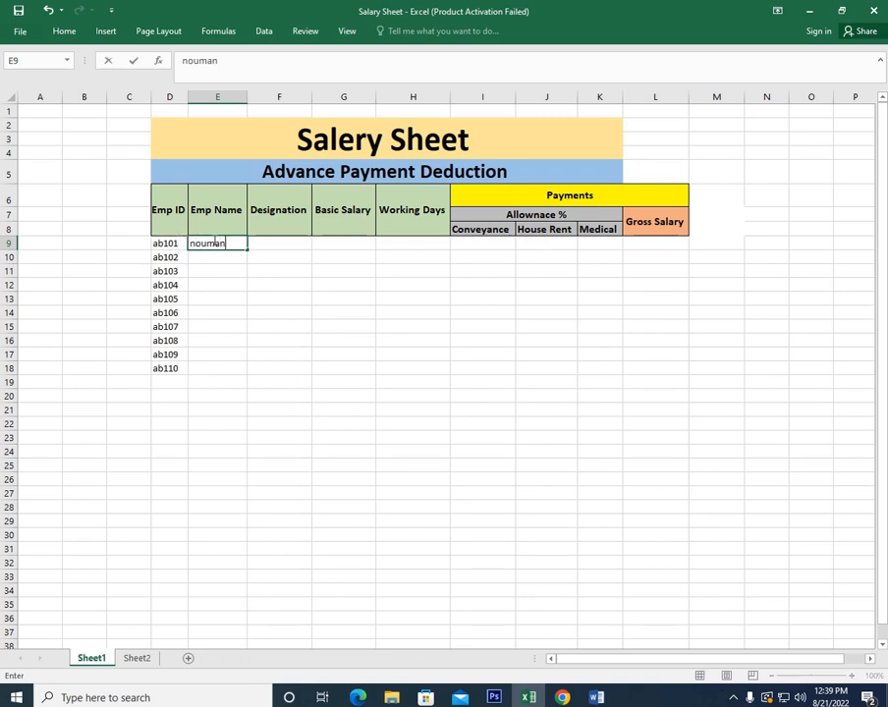
key(Return)
text(a)
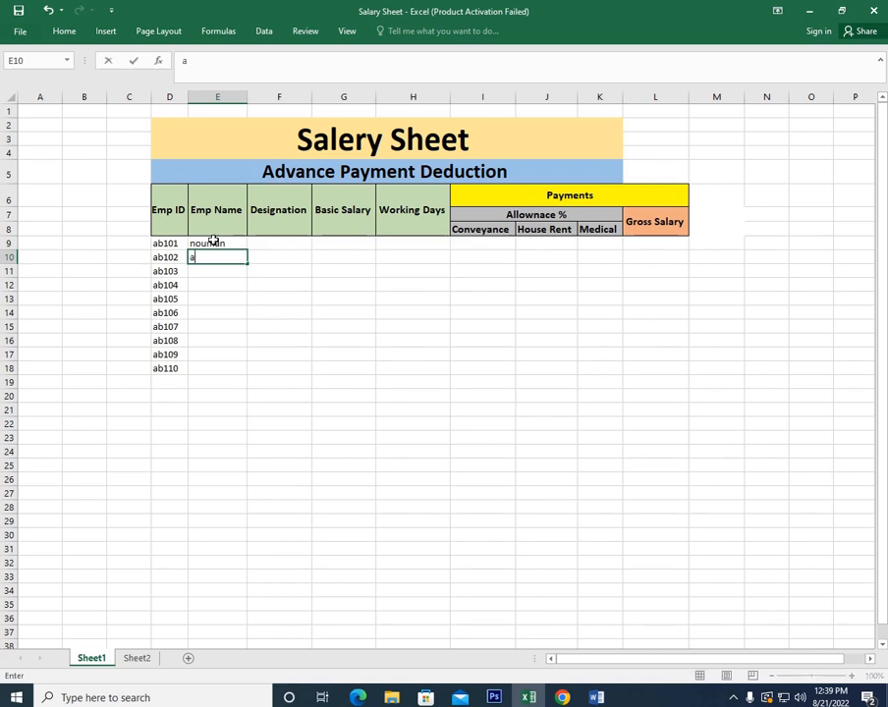
text(li)
key(Return)
text(s)
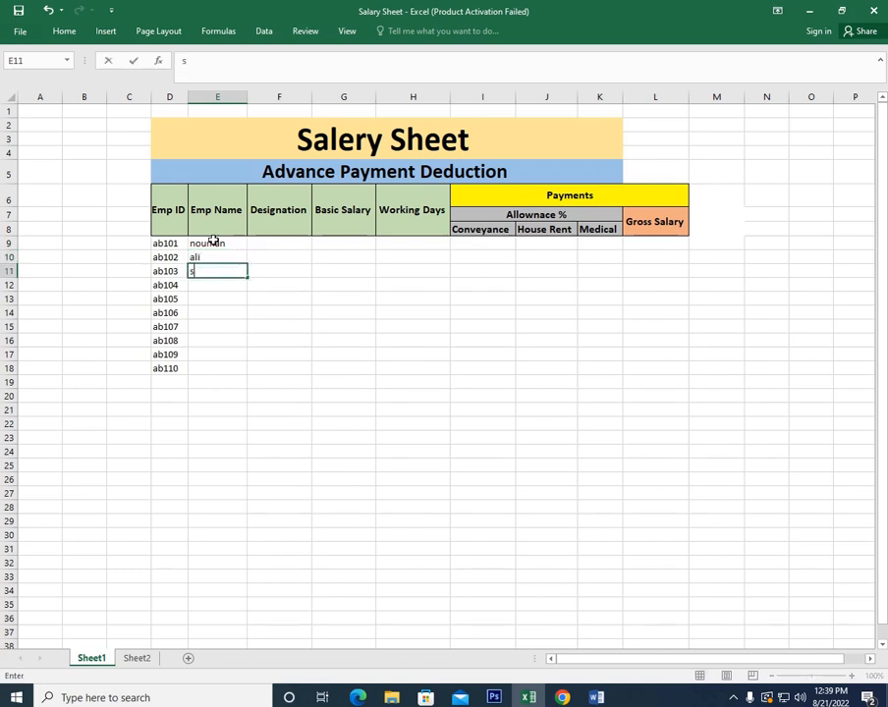
text(yed aqib)
key(Return)
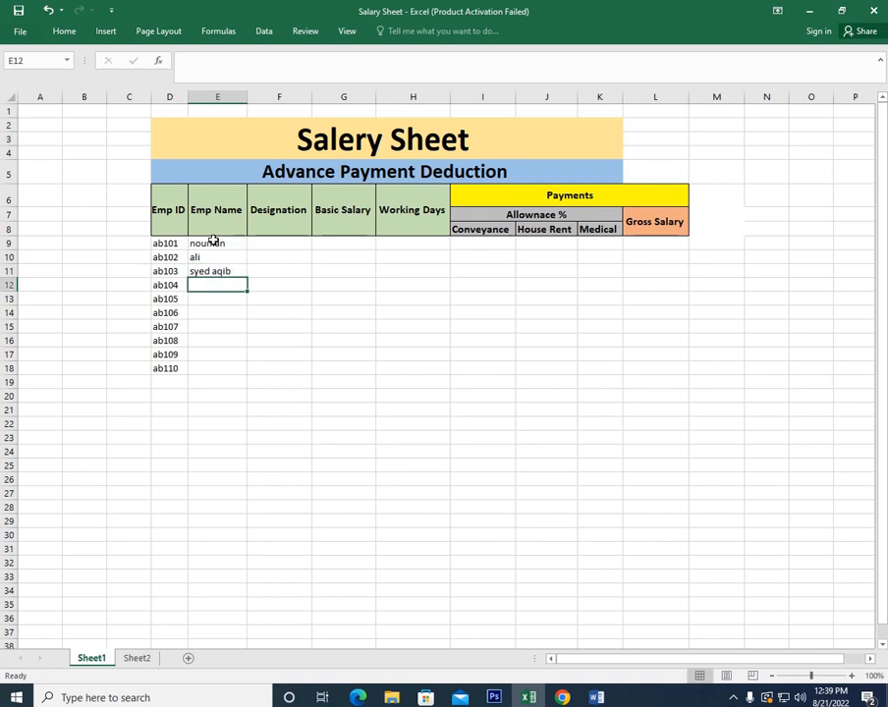
- Enter the next four employees' names under Emp Name in cells E12 to E15
text(haroon)
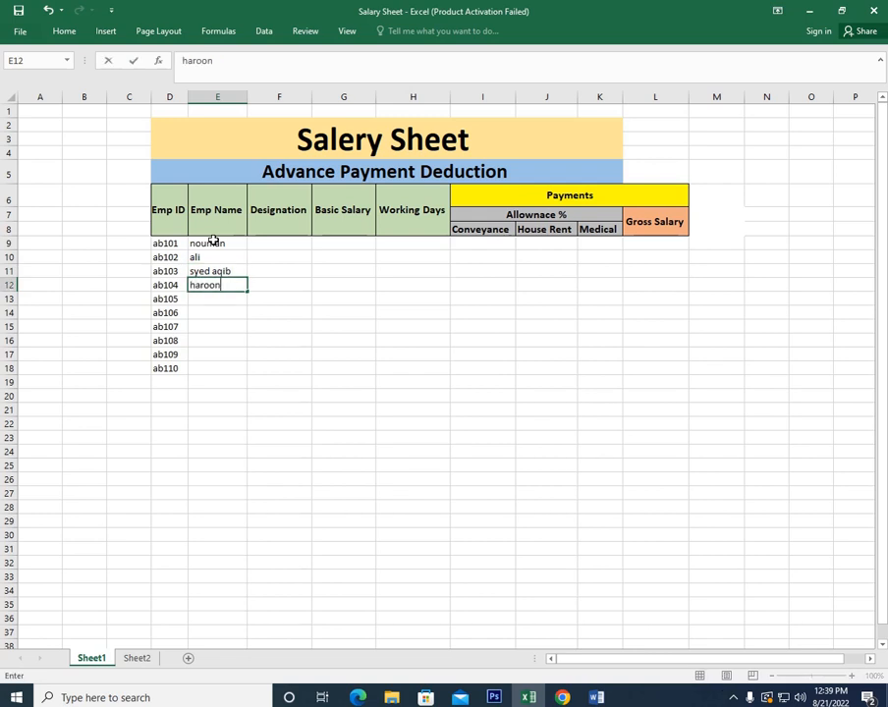
key(Return)
text(usman)
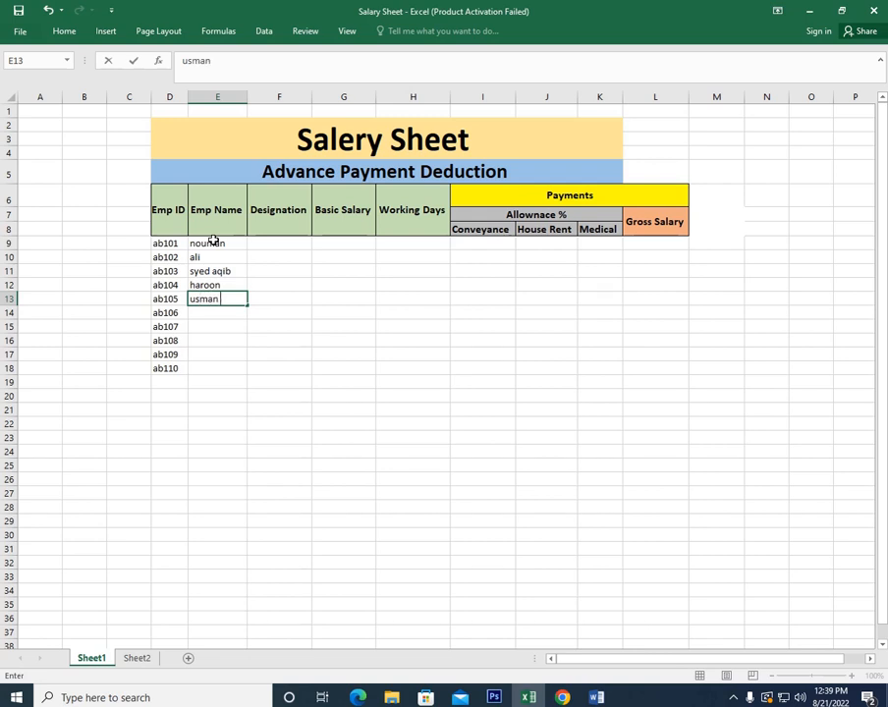
key(Return)
text(ahm)
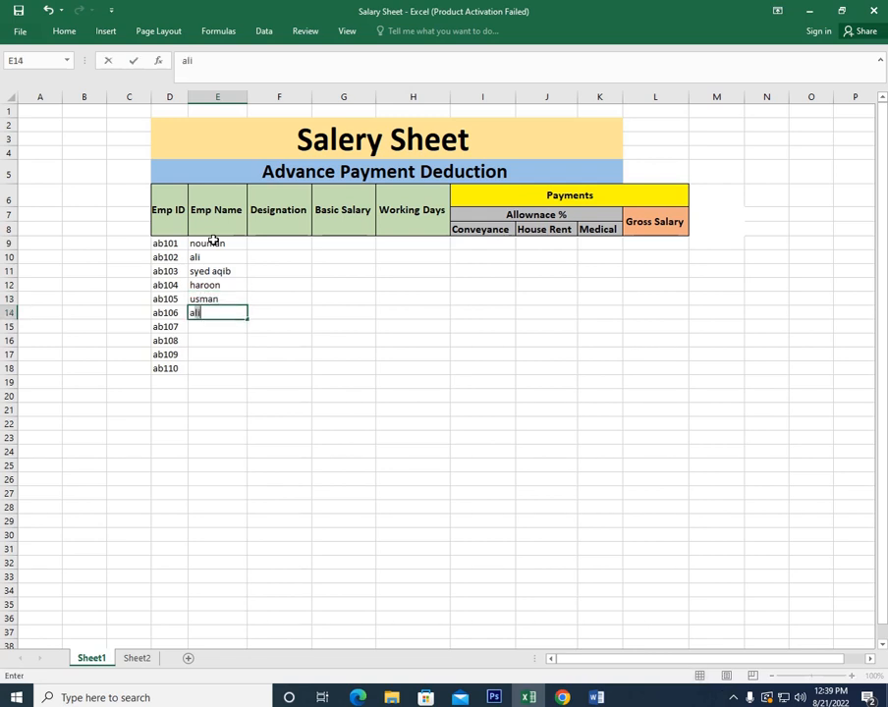
text(ed)
key(Return)
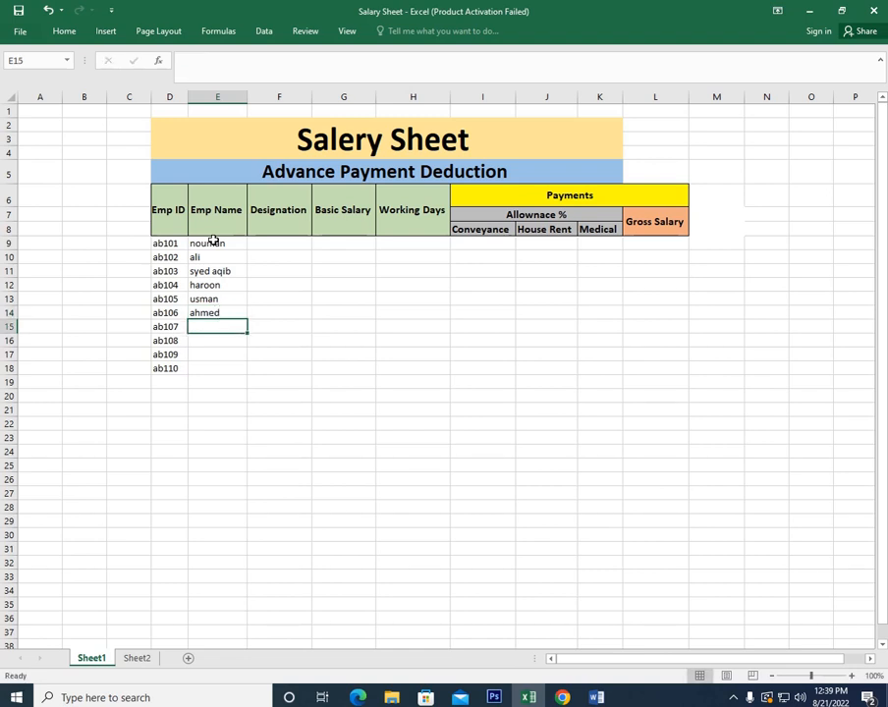
text(rehan)
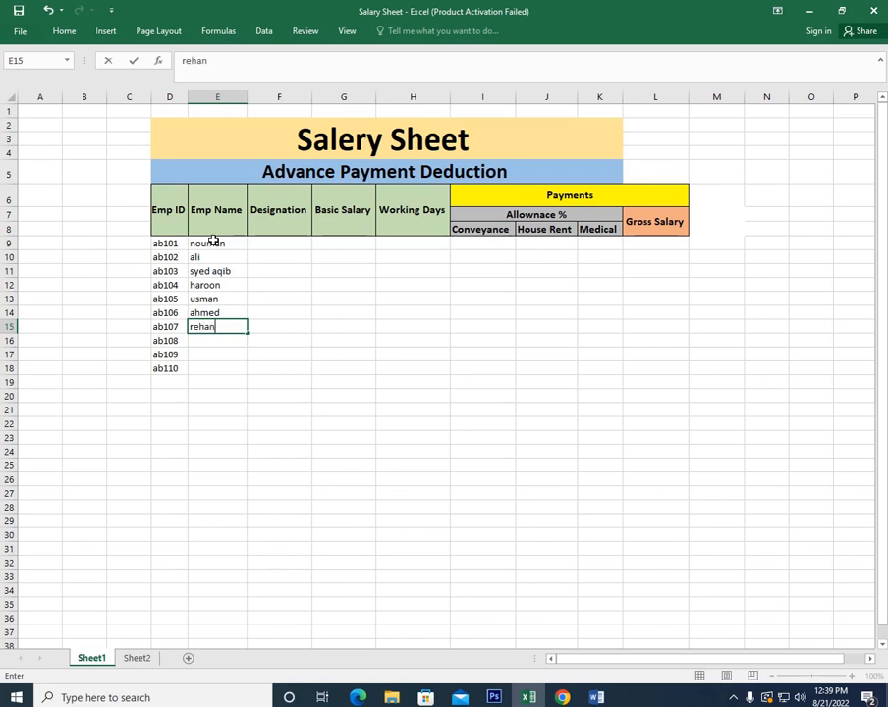
key(Return)
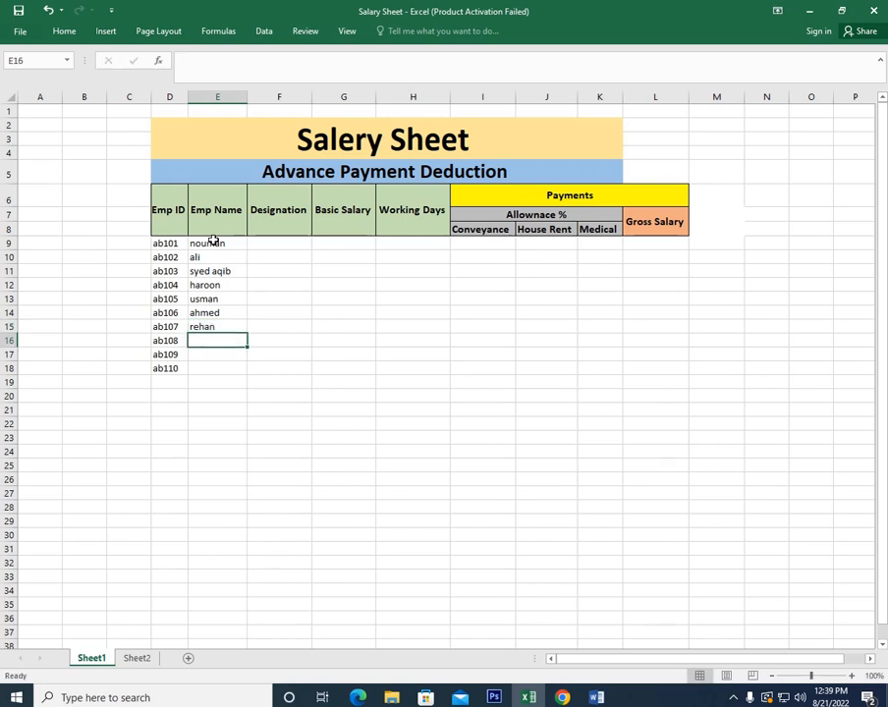
- Enter the last three employees' names under Emp Name in cells E16 to E18
text(a)
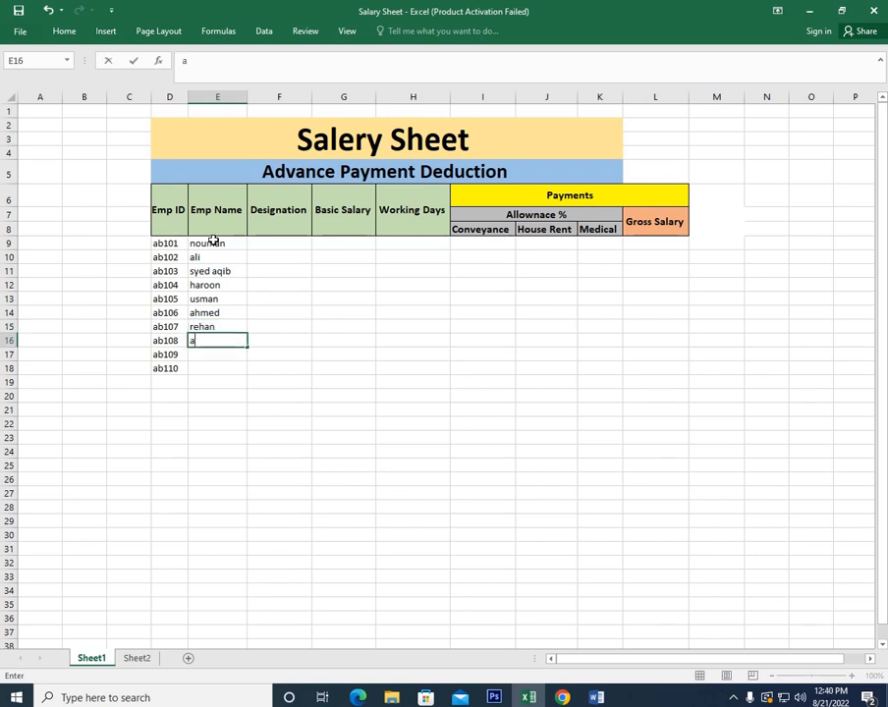
click(274, 243)
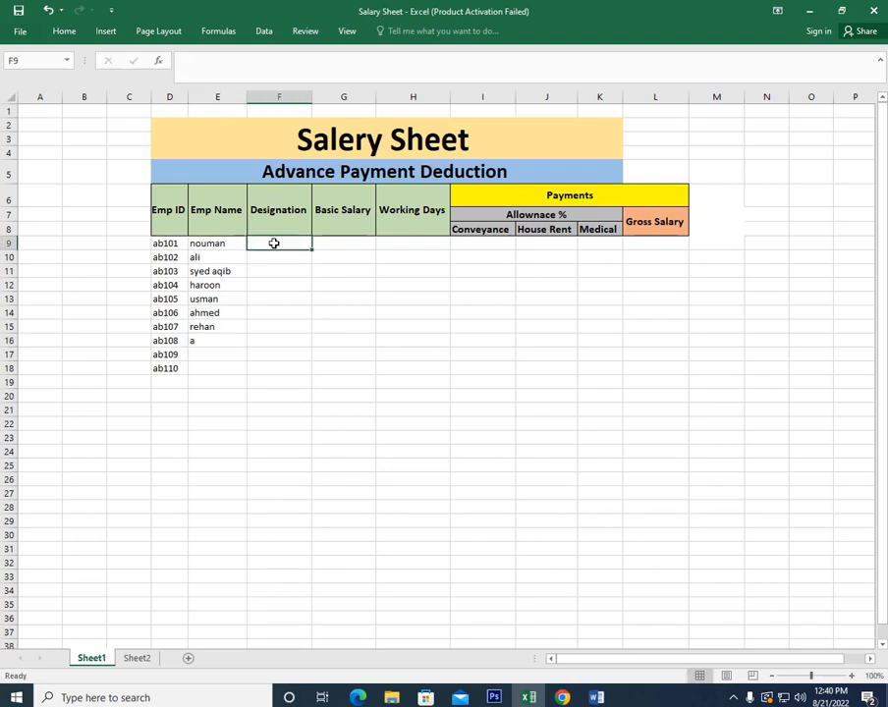
click(229, 337)
text(saif)
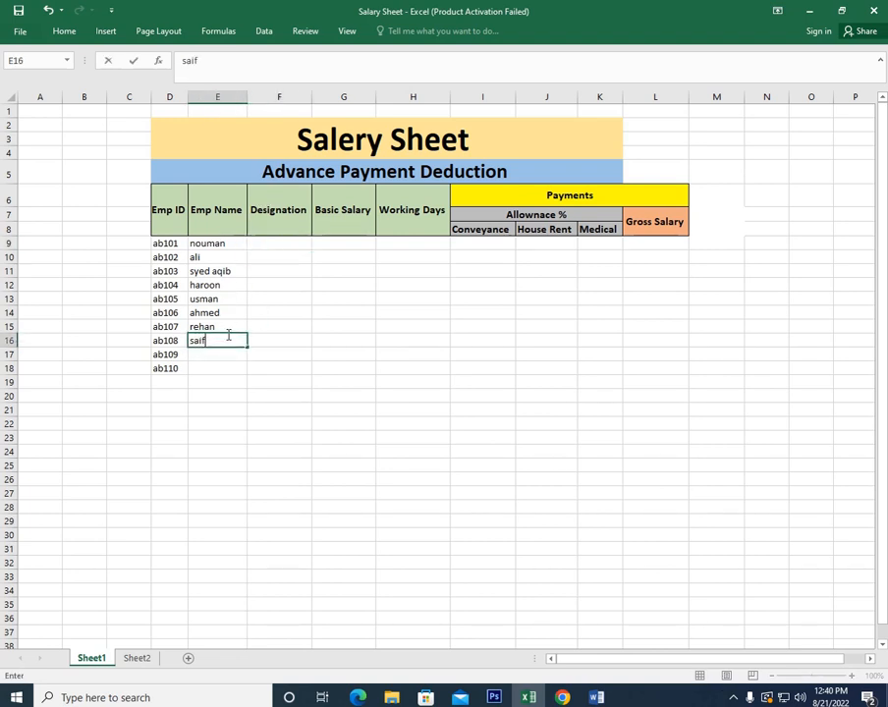
key(Return)
text(sohaib)
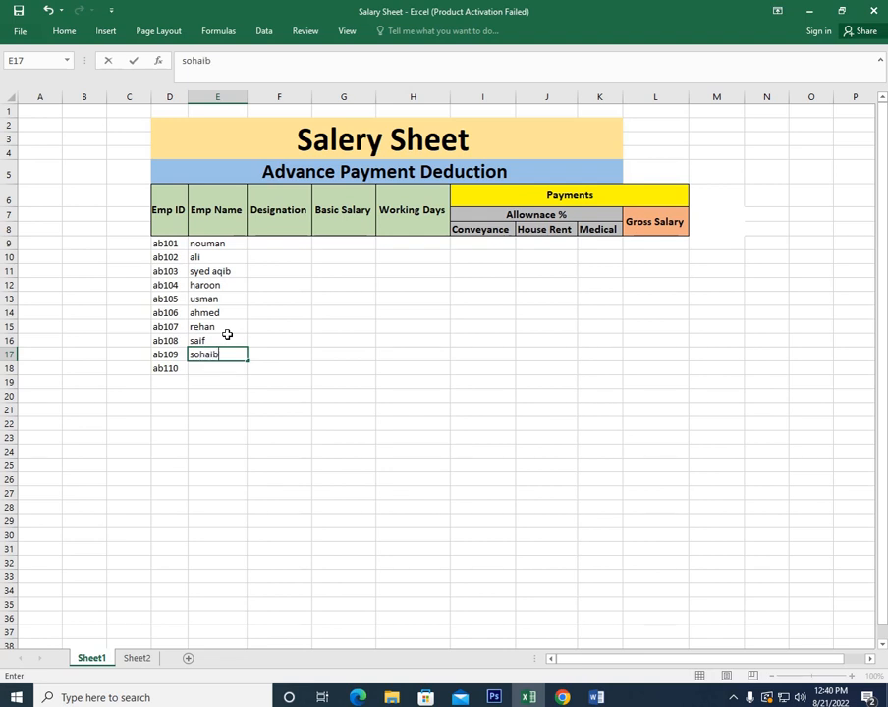
key(Return)
text(a)
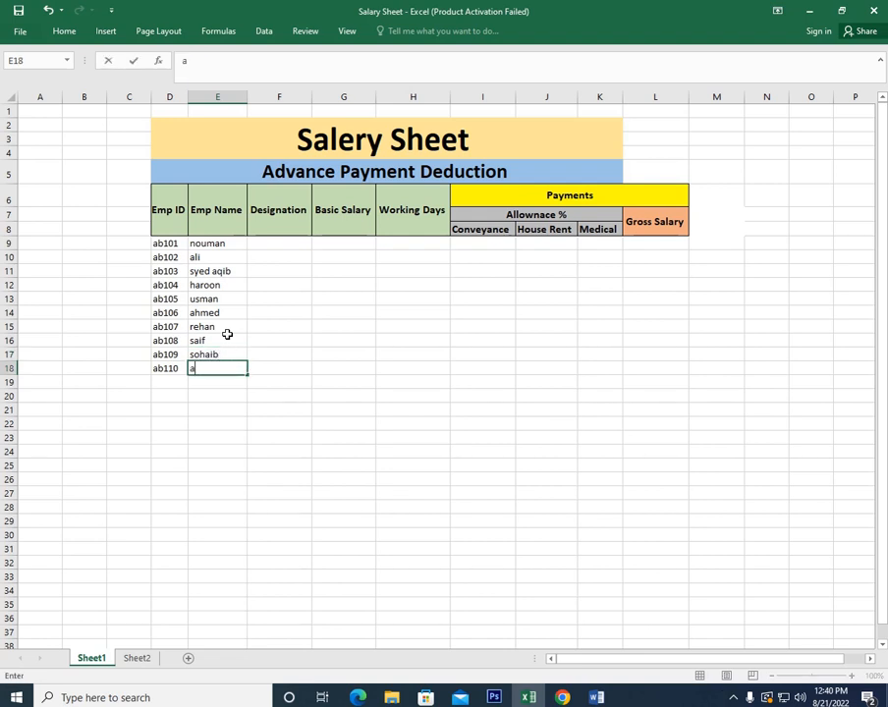
text(yub)
key(Return)
- Enter the designations jnr assistant in F9 and senior assistant in F10
key(Right)
key(Up)
key(Up)
key(Up)
key(Up)
key(Up)
key(Up)
key(Up)
key(Up)
key(Up)
key(Up)
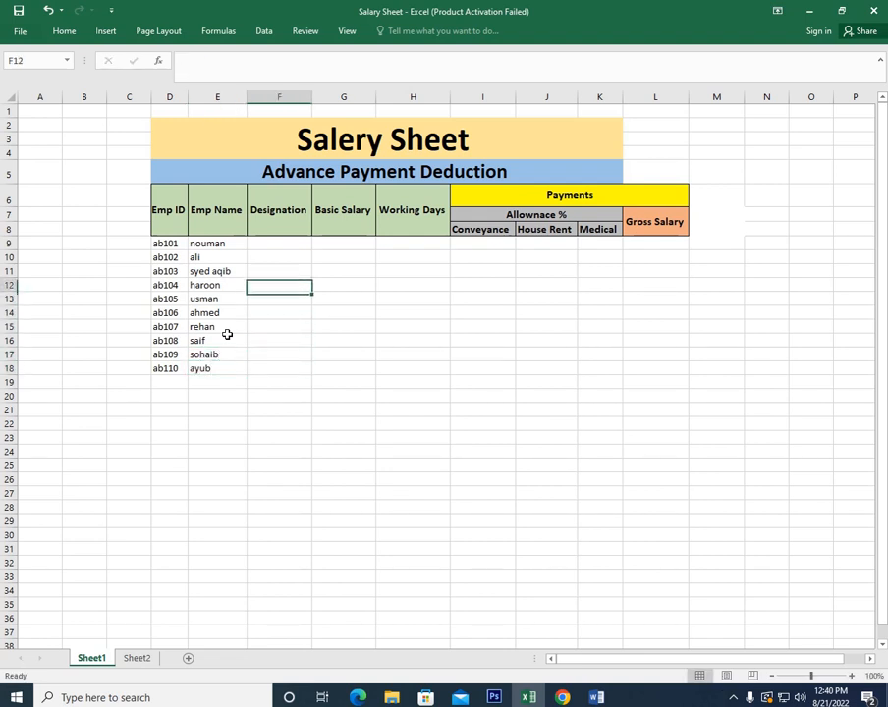
key(Down)
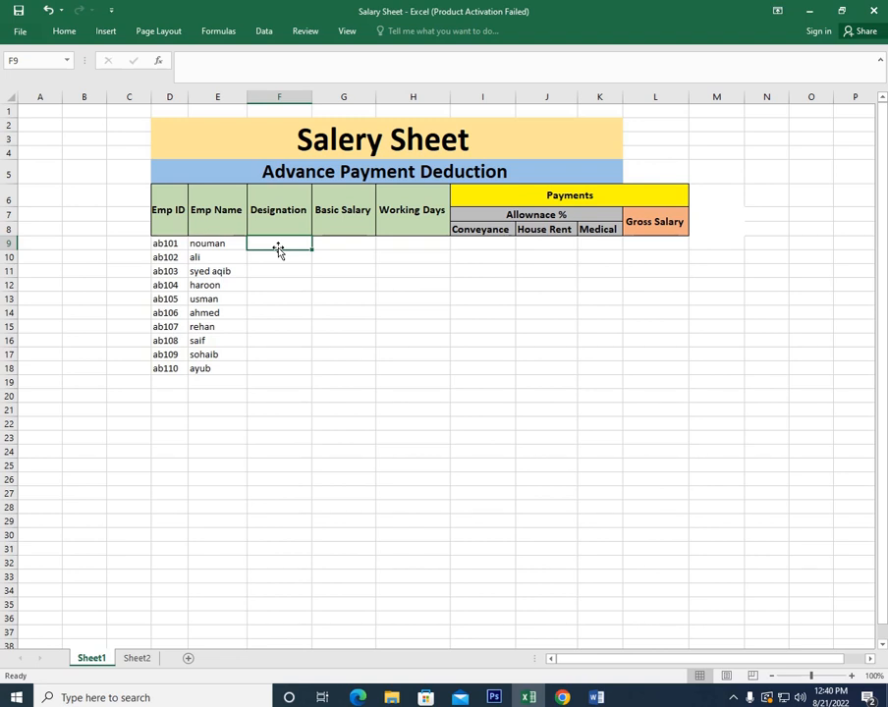
text(jnr)
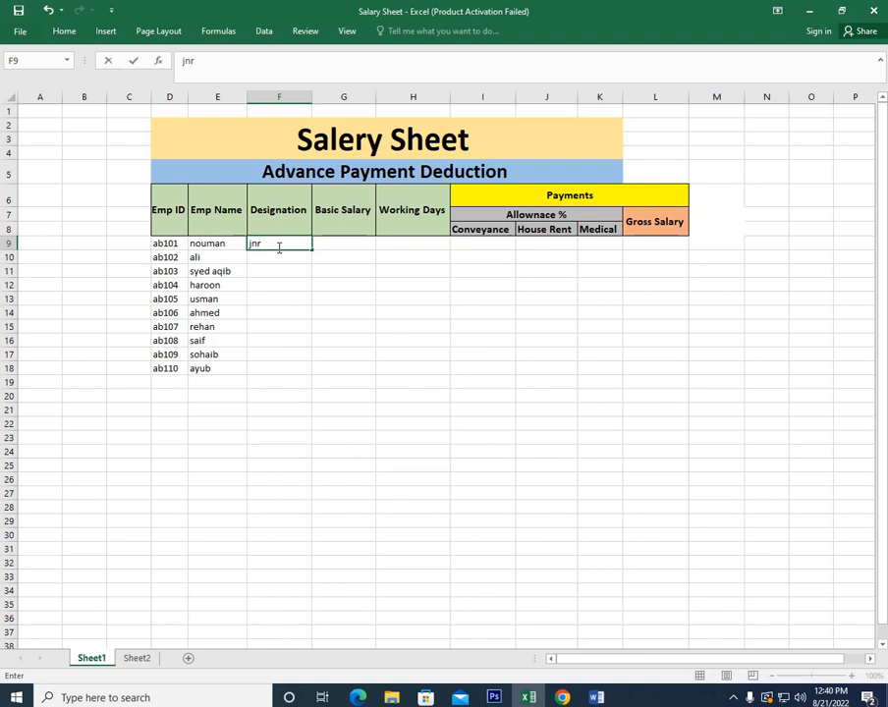
text( assistant)
key(Return)
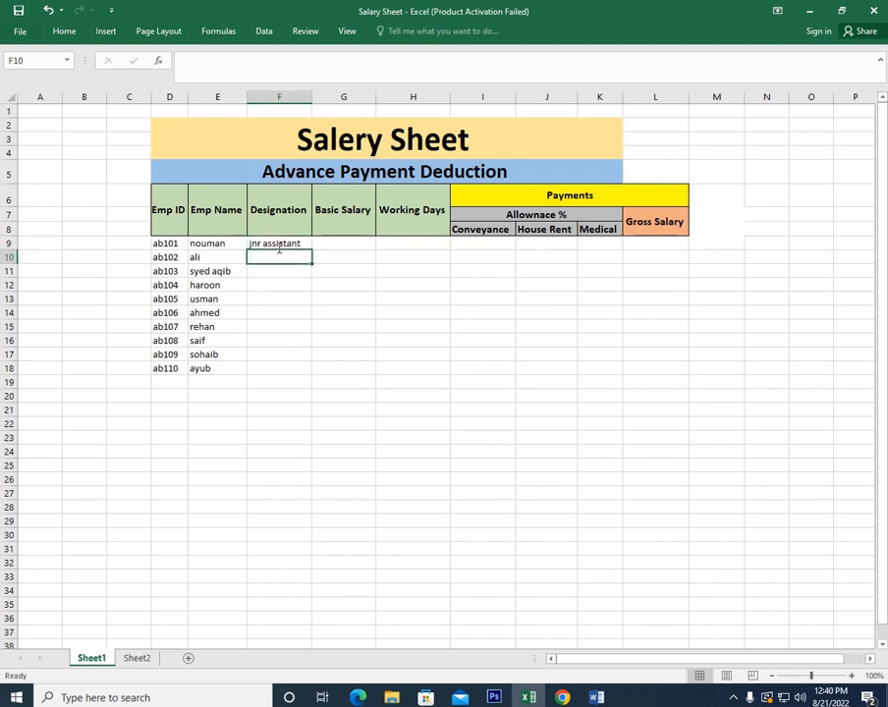
text(senior a)
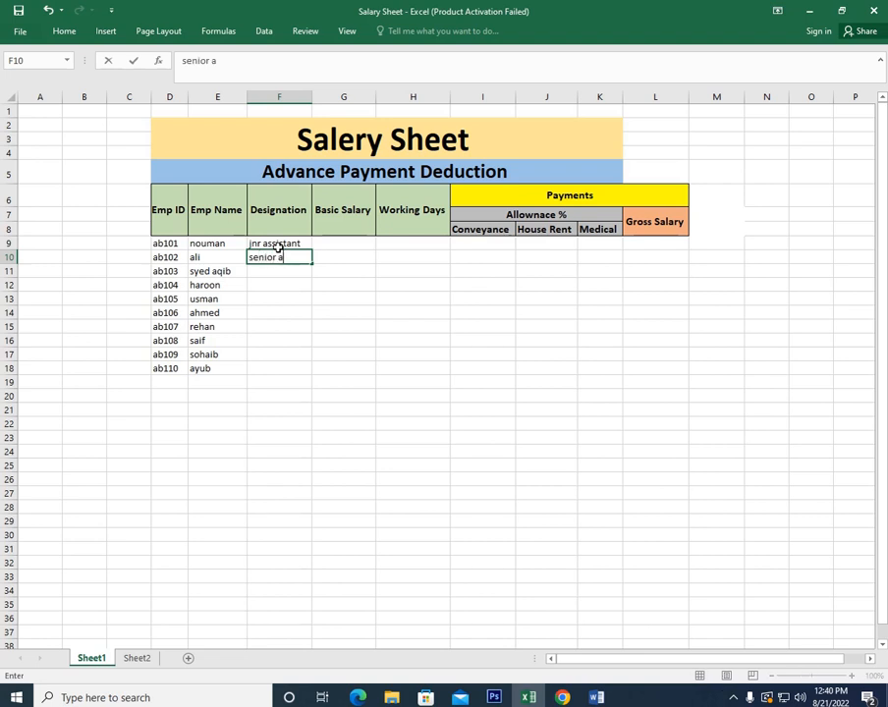
text(ssistant)
key(Return)
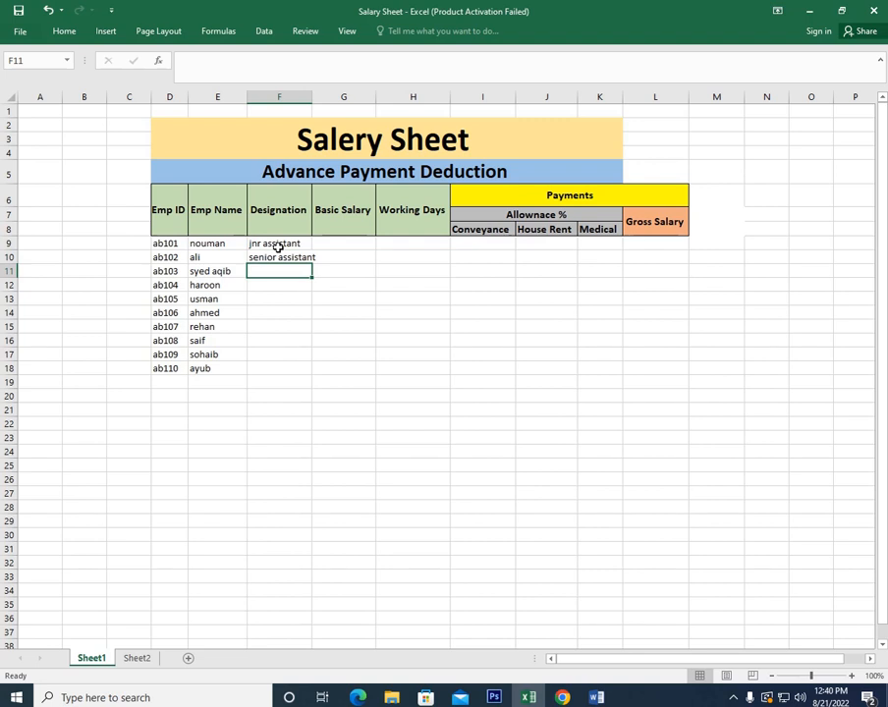
- Enter the designations supervisor in F11 and adminstrator in F12
text(sup)
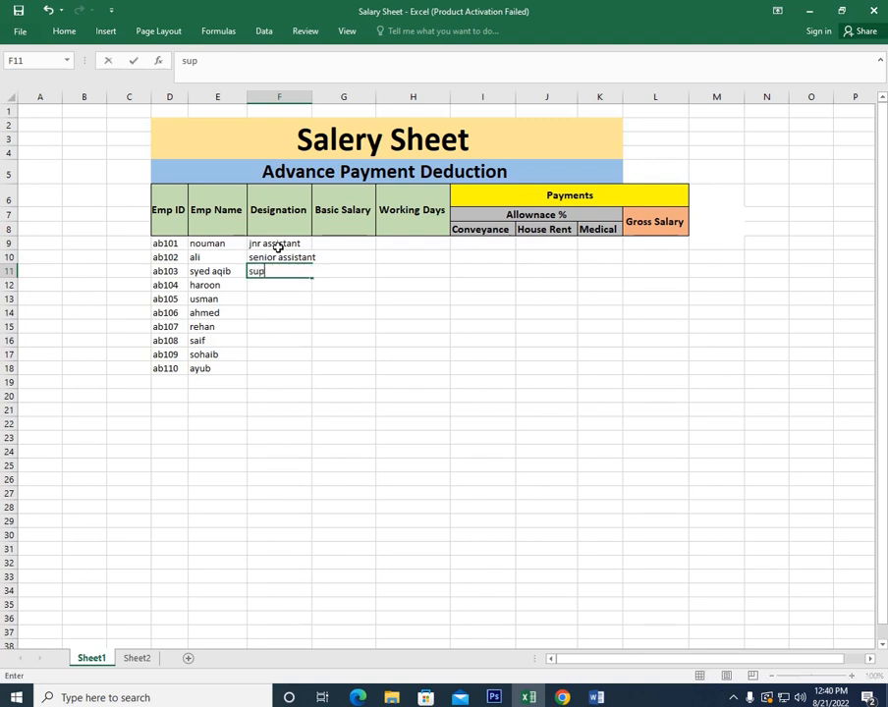
text(ervisor)
key(Return)
text(admi)
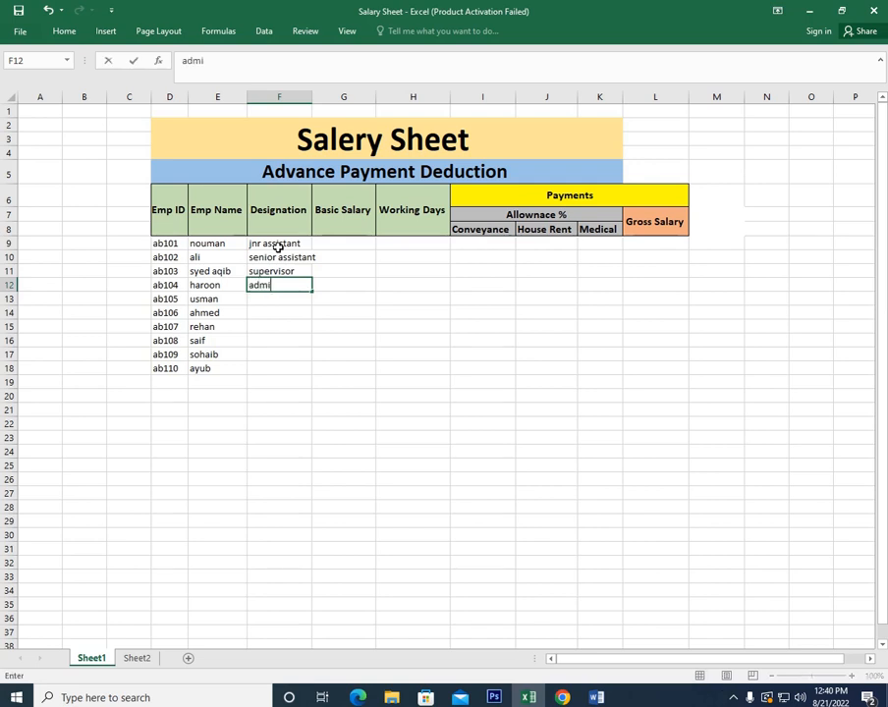
text(nstrator)
key(Return)
- Enter the designations assistant dir, deputy dir and dir in cells F13 to F15
text(as)
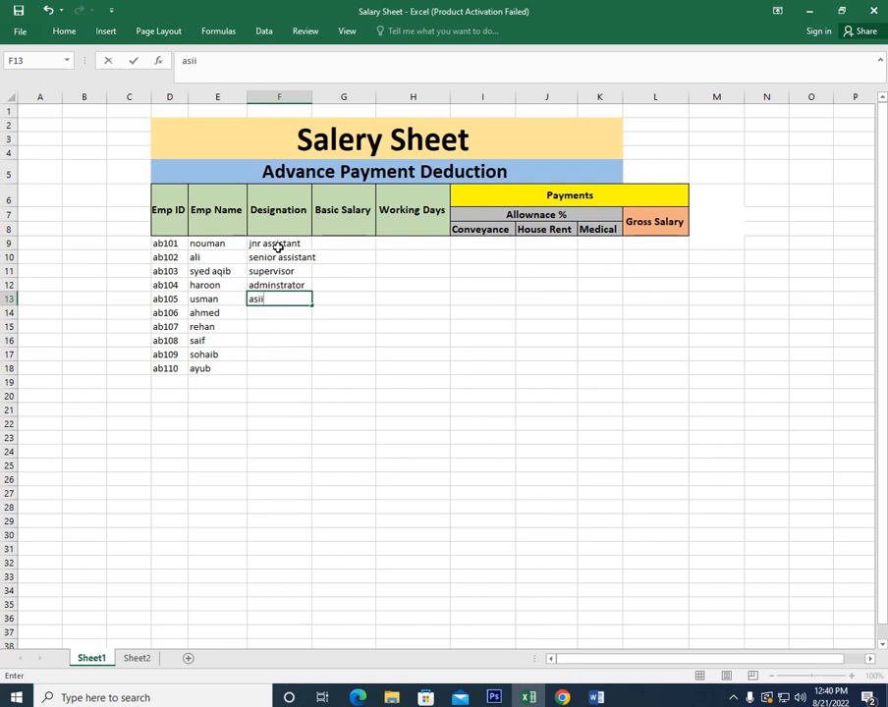
text(ii)
key(BackSpace)
text(sistant dir)
key(Return)
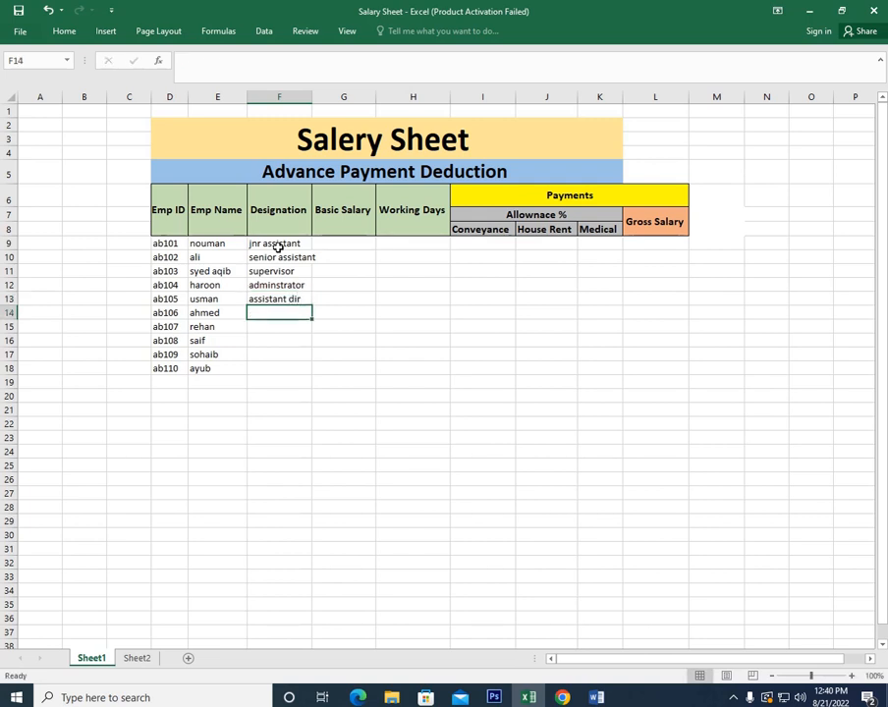
text(deputy)
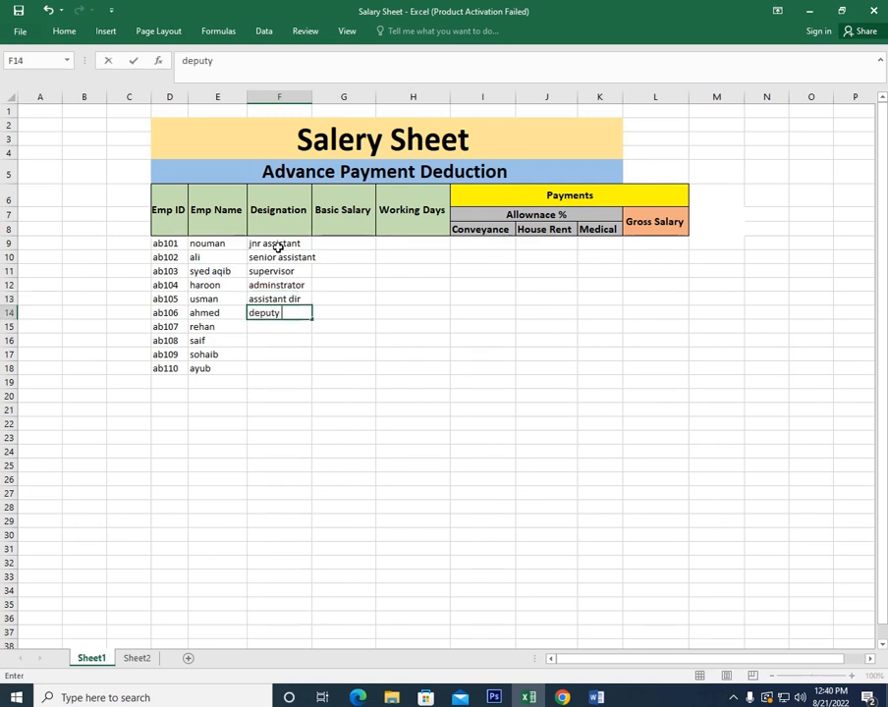
text( dir)
key(Return)
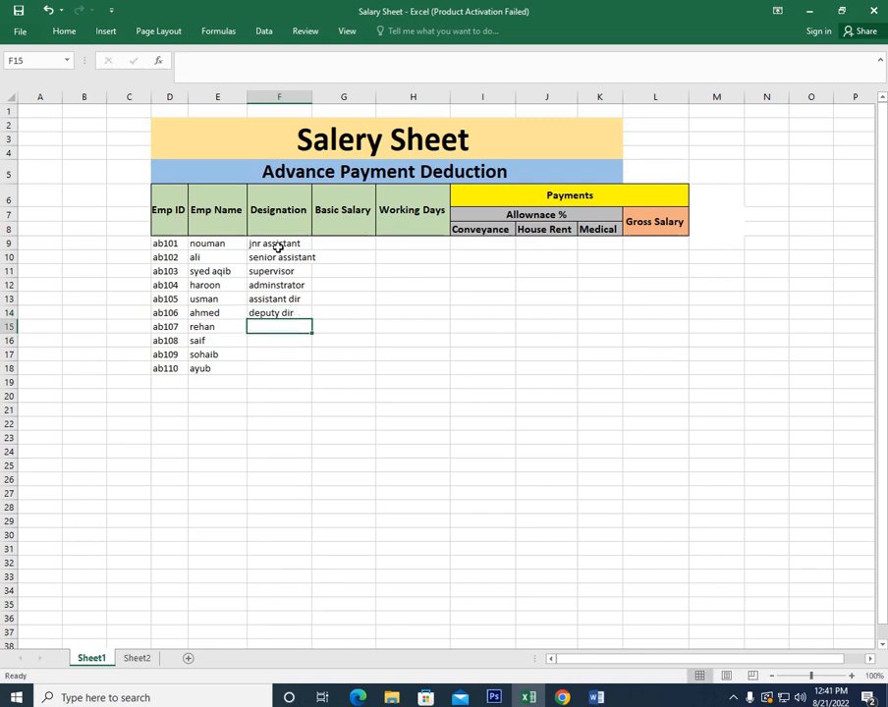
text(dir)
key(Return)
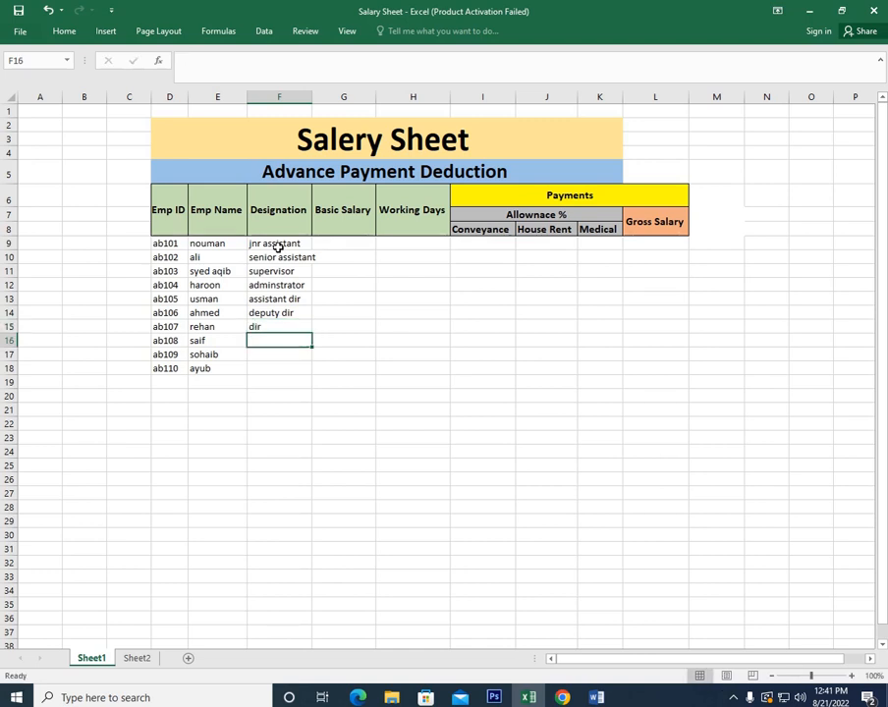
- Enter the designations instruuctor, senior suprv and supervisor in cells F16 to F18
text(inst)
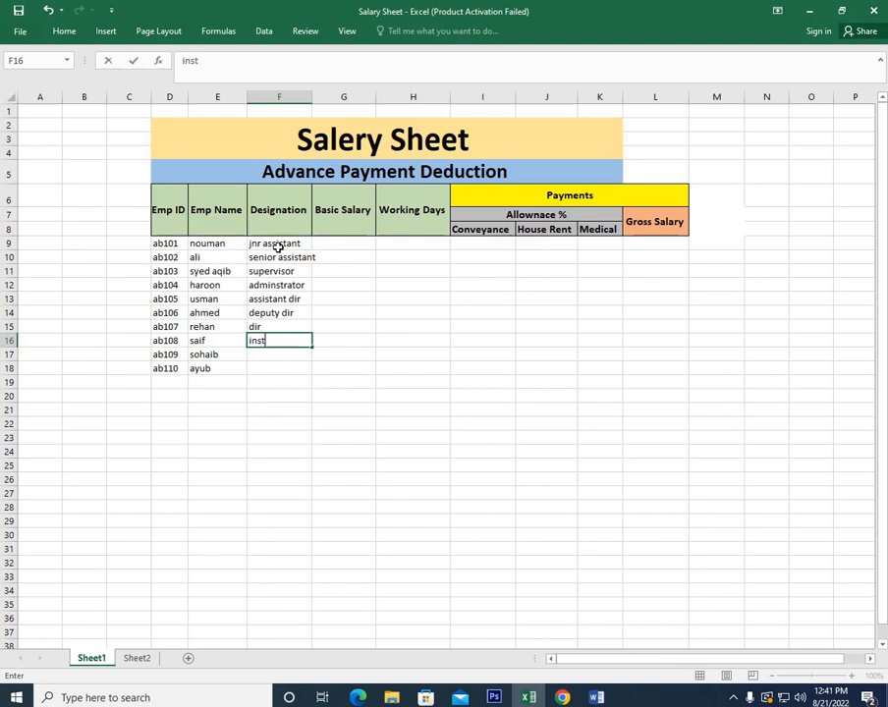
text(ruuctor)
key(Return)
text(se)
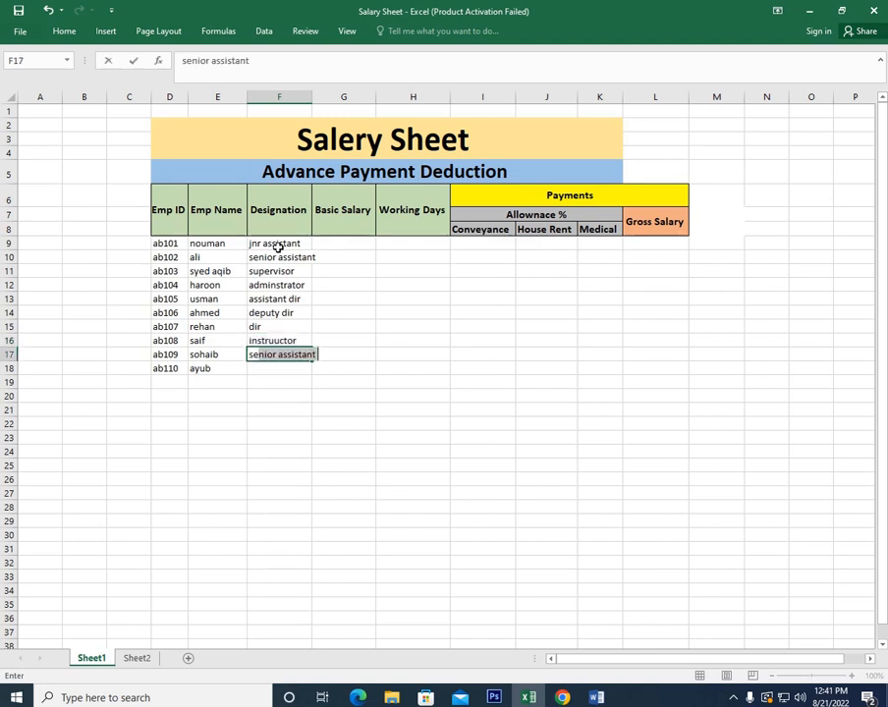
text(nior s)
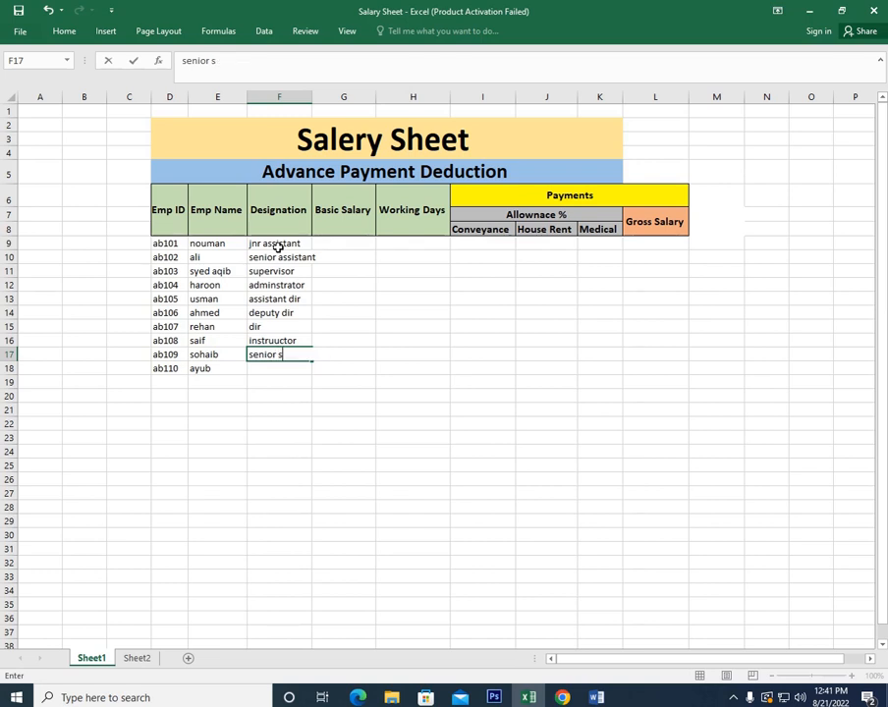
text(uprv)
key(Return)
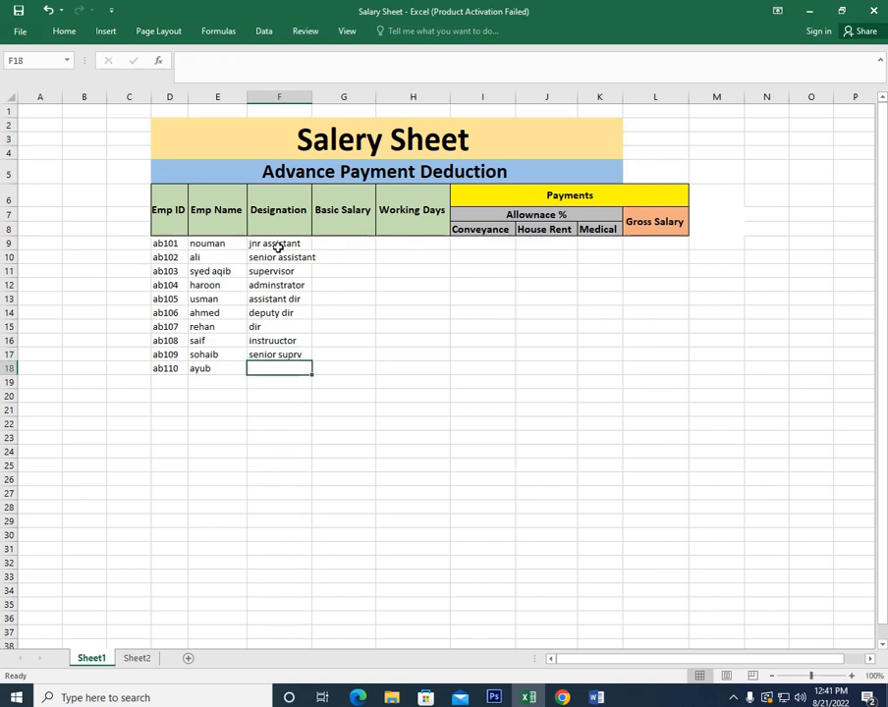
text(supervisor)
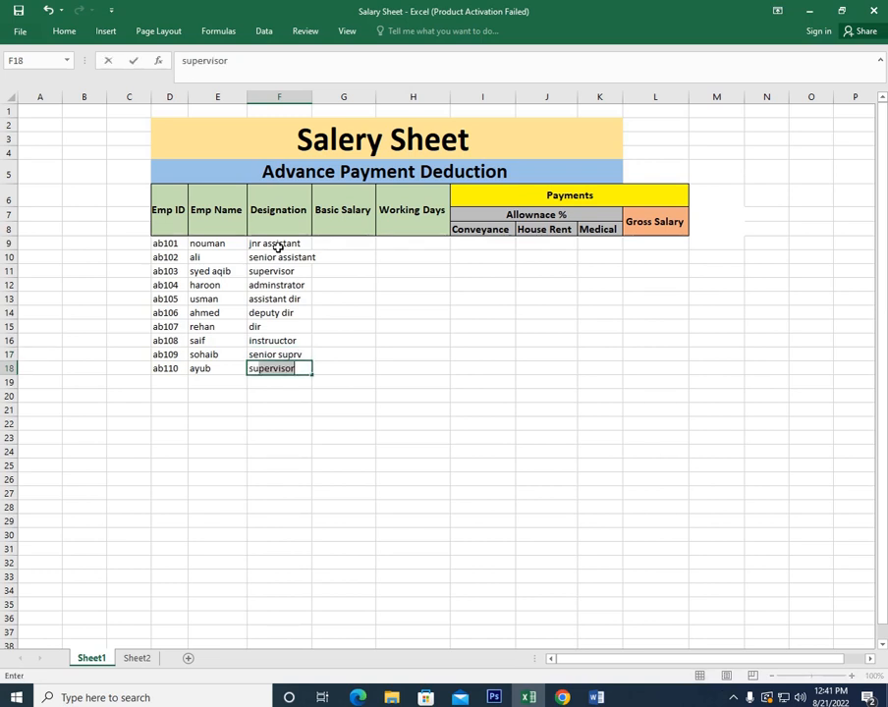
key(Right)
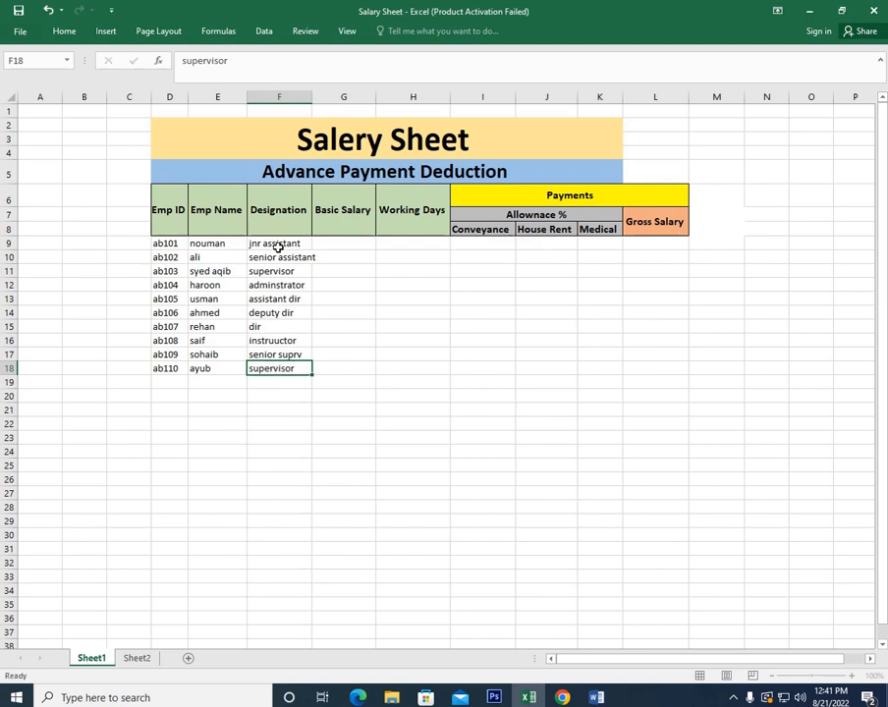
- Widen the Designation column slightly so that the senior assistant entry fits inside it
key(Up)
key(Up)
key(Up)
key(Up)
key(Up)
key(Up)
key(Up)
key(Up)
key(Up)
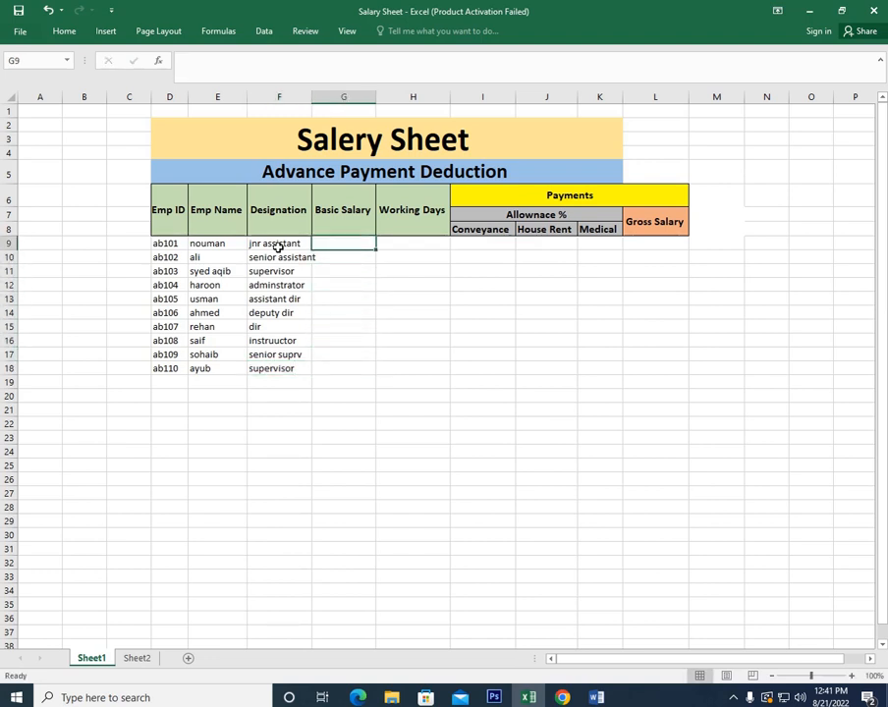
key(Down)
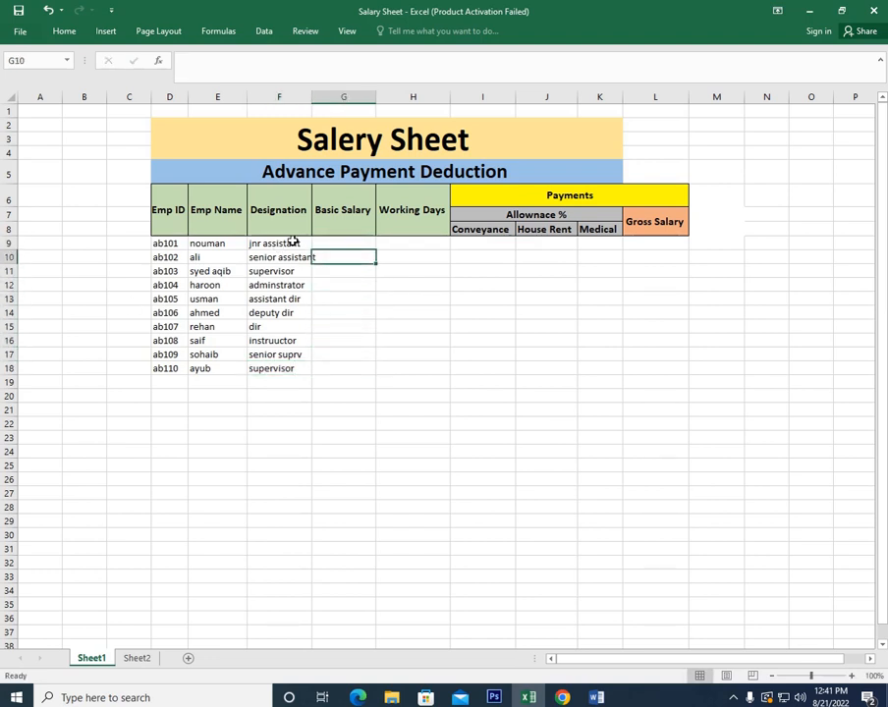
drag(311, 96, 321, 96)
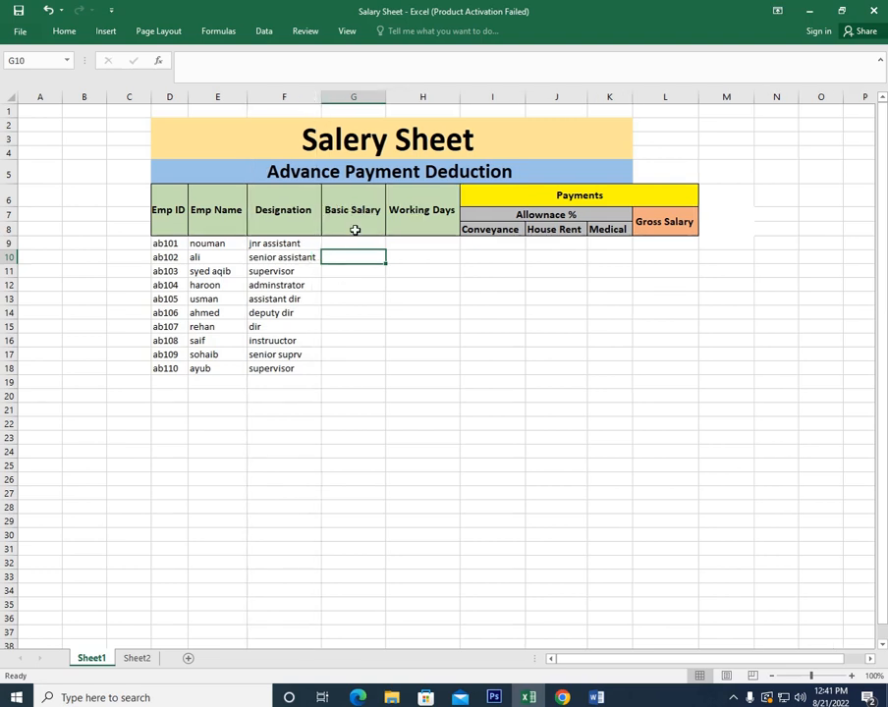
- Enter the basic salaries 25000, 35000 and 45000 in cells G9 to G11
click(353, 244)
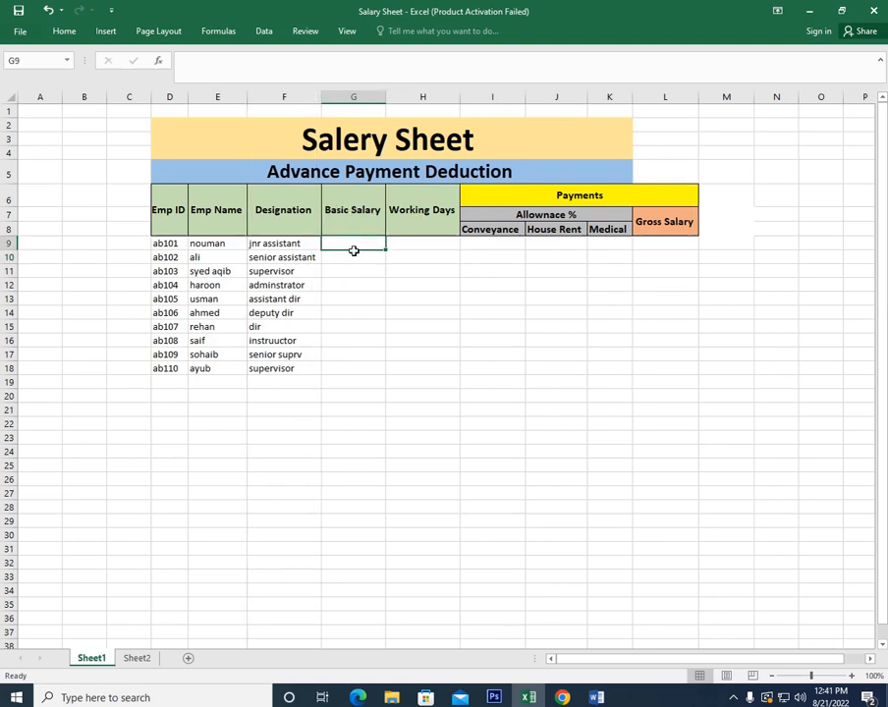
text(25000)
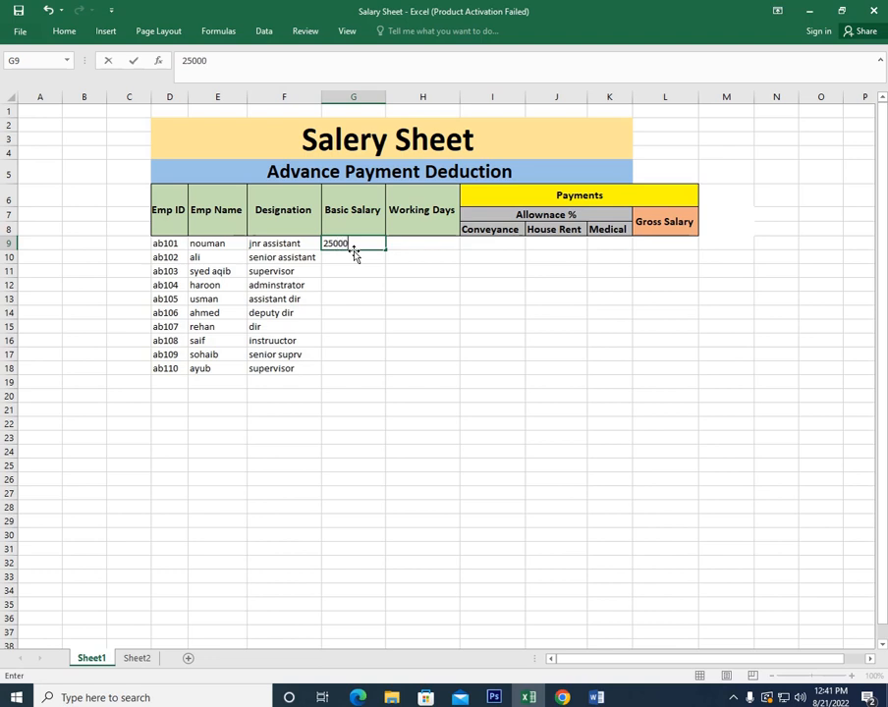
key(Return)
text(3)
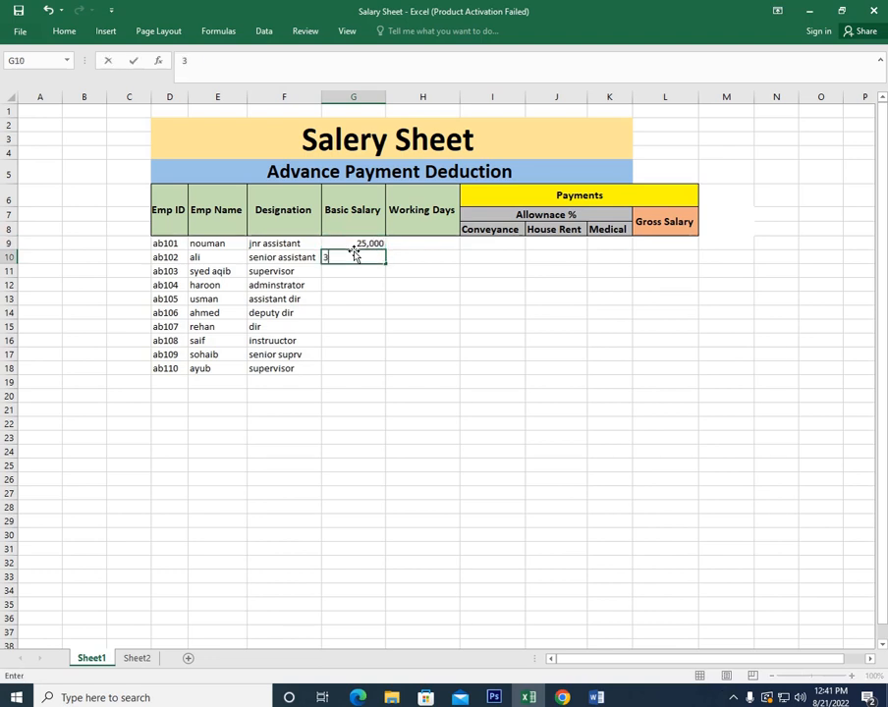
text(5000)
key(Return)
text(45000)
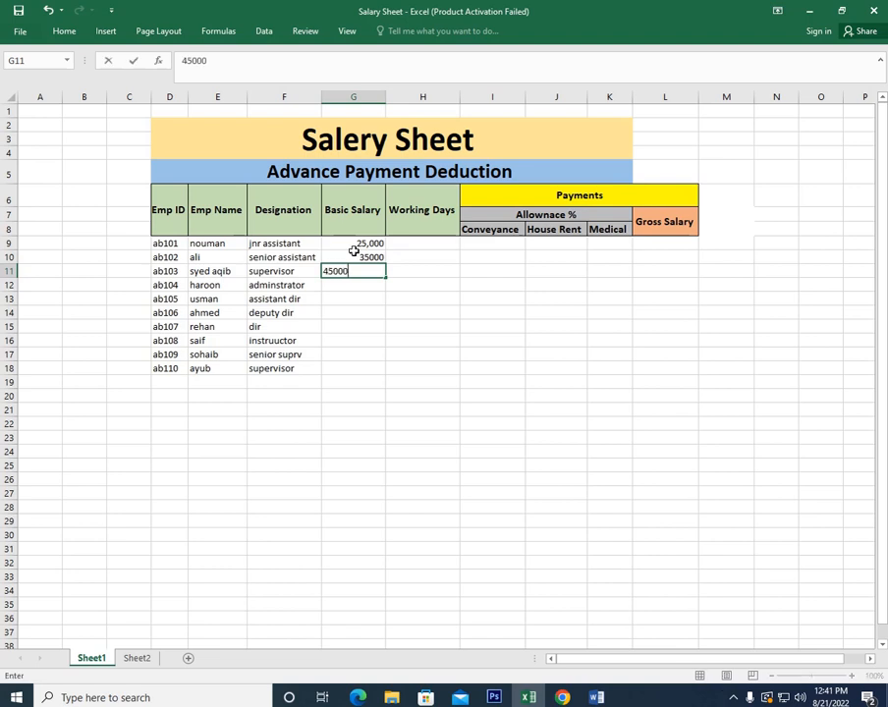
key(Return)
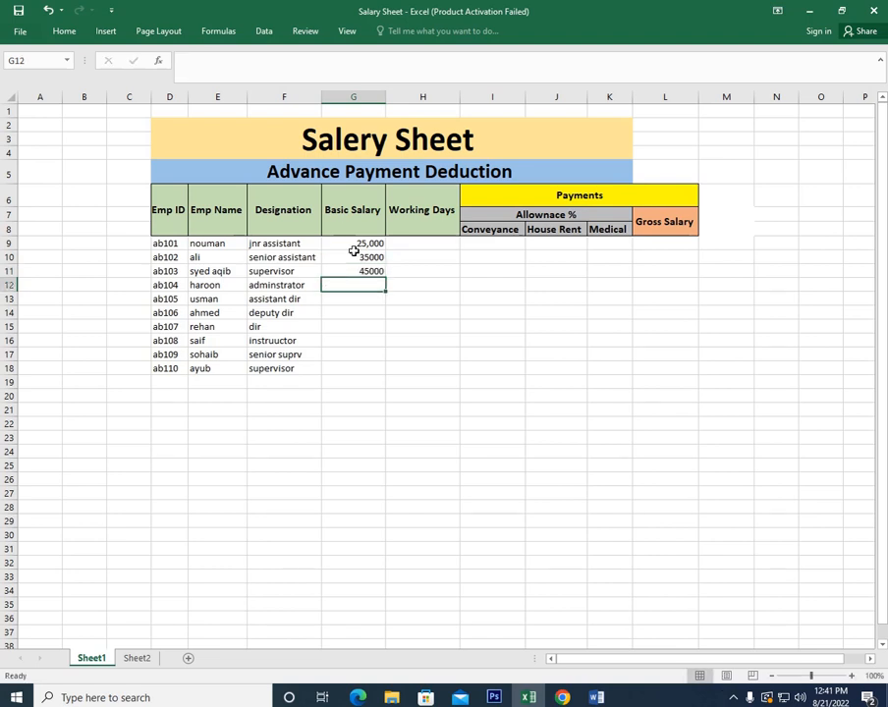
- Replace the first three basic salaries in cells G9 to G11 with 50000, 60000 and 70000
key(Up)
key(Up)
key(Up)
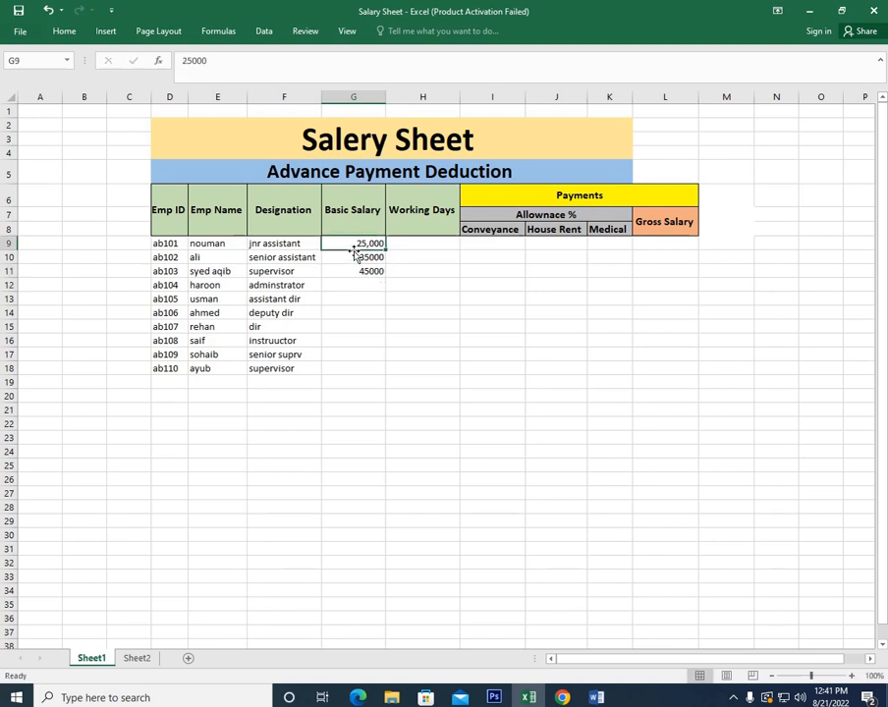
text(50000)
key(Return)
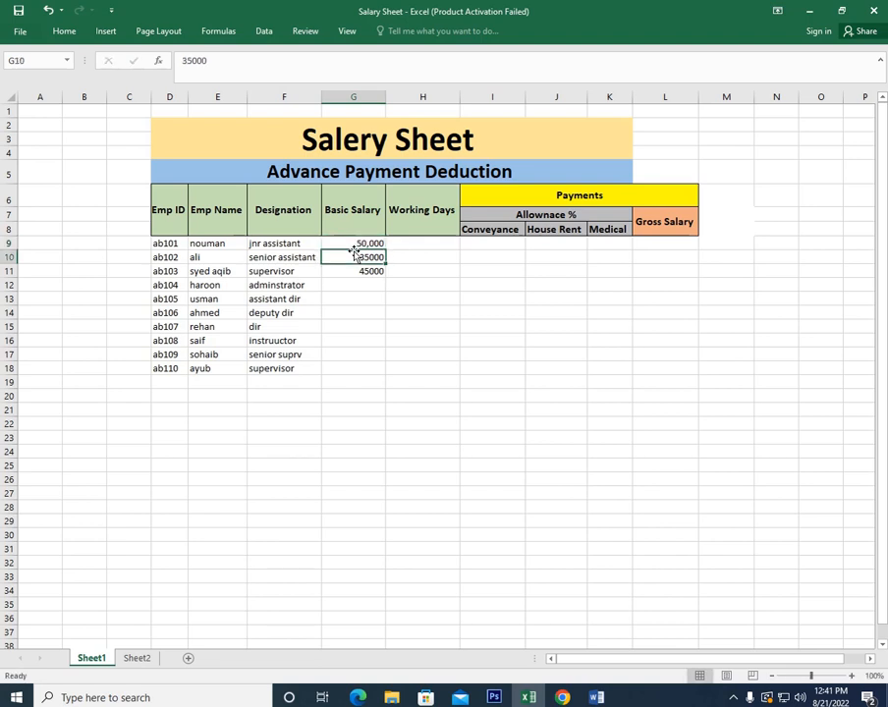
text(6)
key(BackSpace)
text(60)
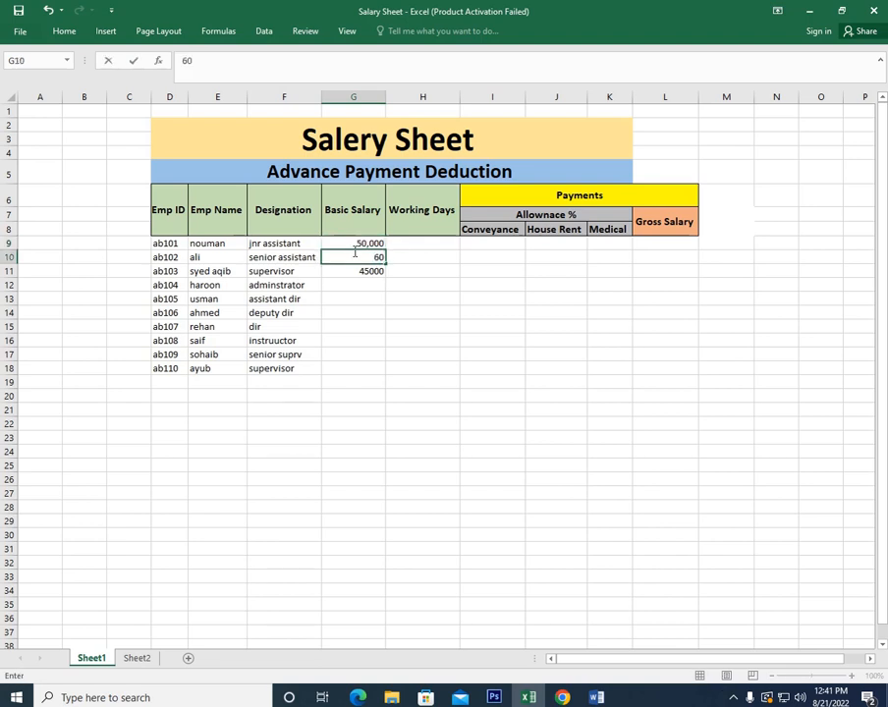
text(000)
key(Return)
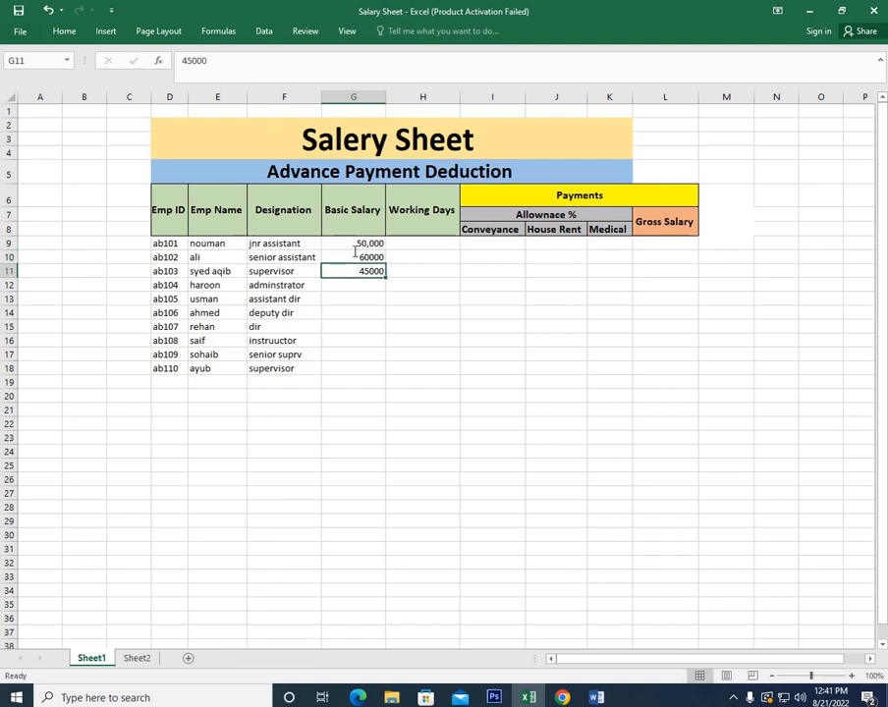
key(BackSpace)
text(700)
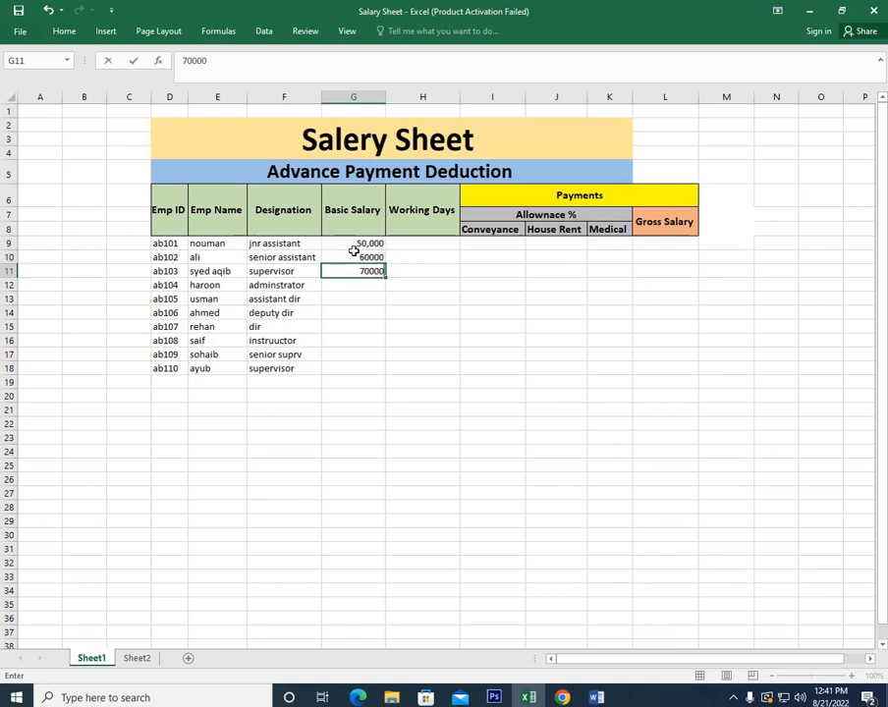
text(00)
key(Return)
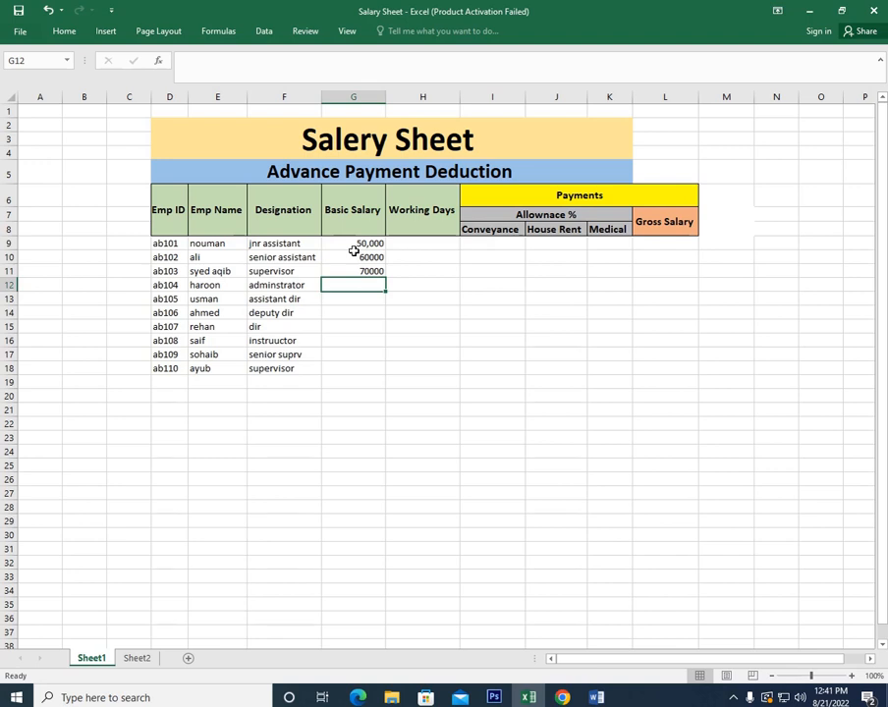
- Enter the basic salaries 62000, 75000 and 85000 in cells G12 to G14
text(62)
key(Return)
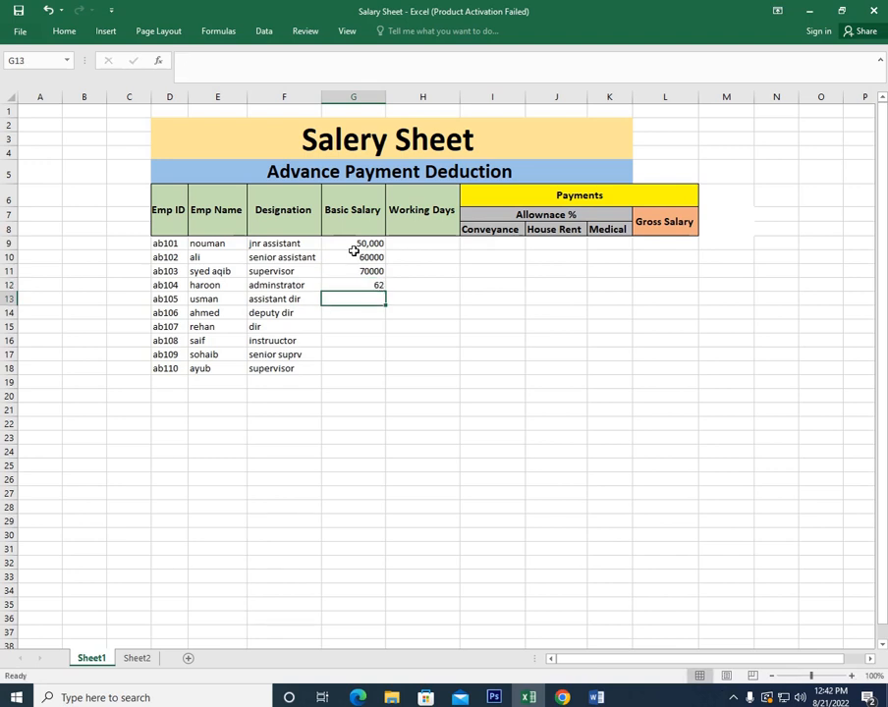
key(Up)
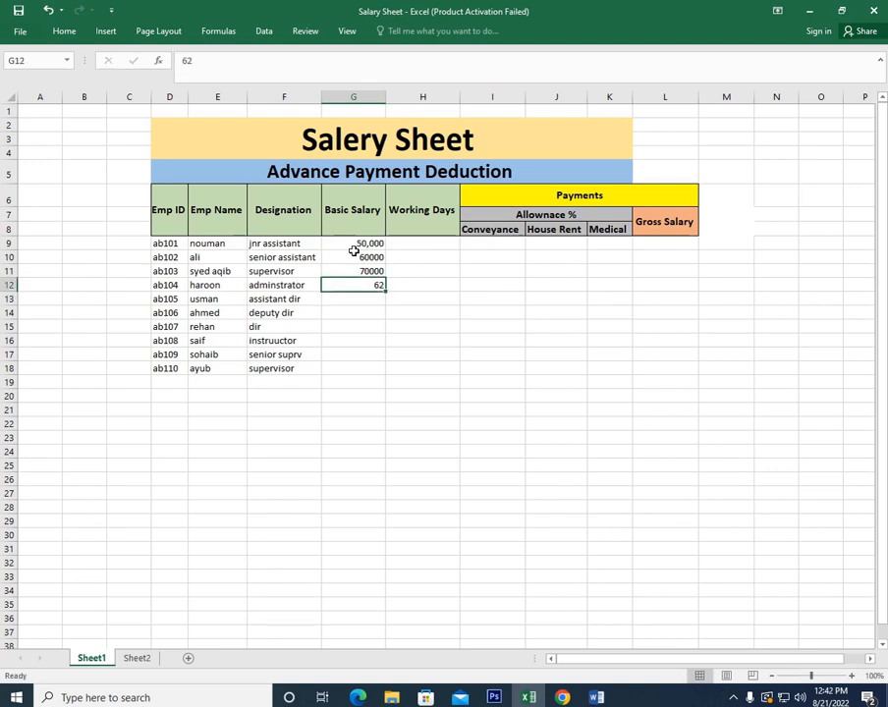
text(62000)
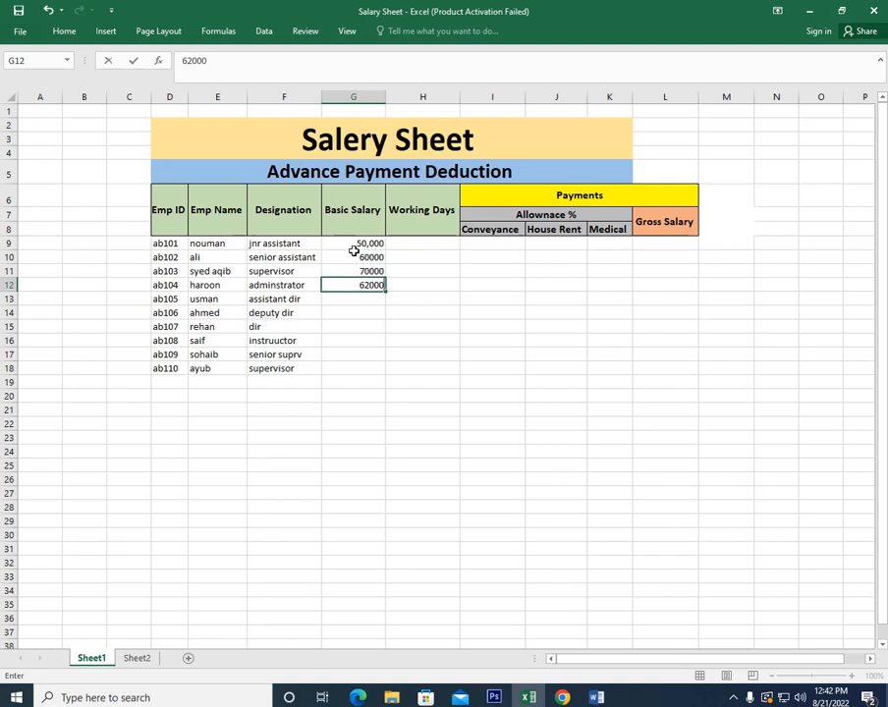
key(Return)
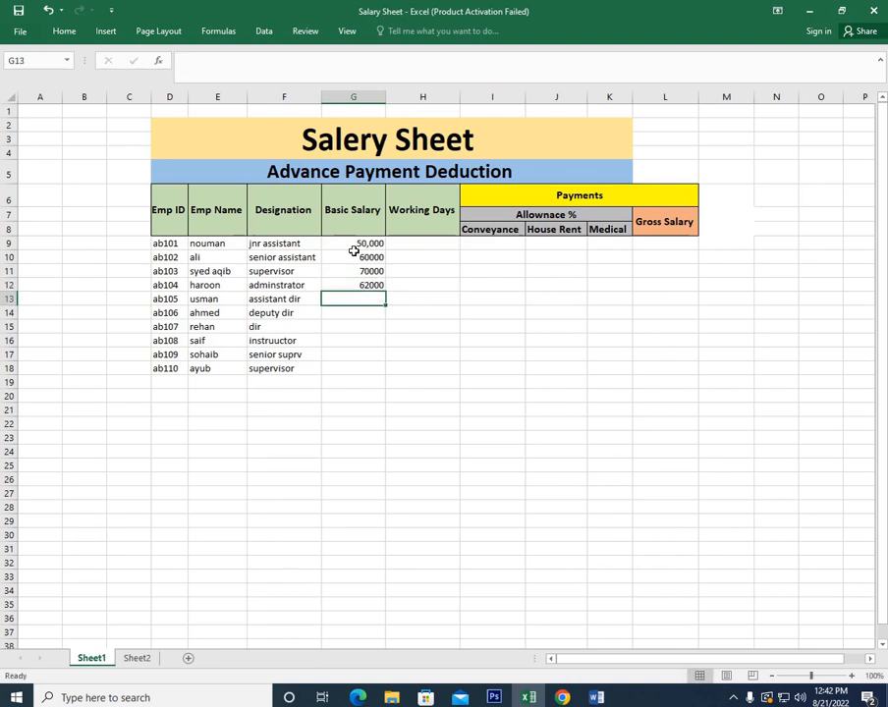
text(75000)
key(Return)
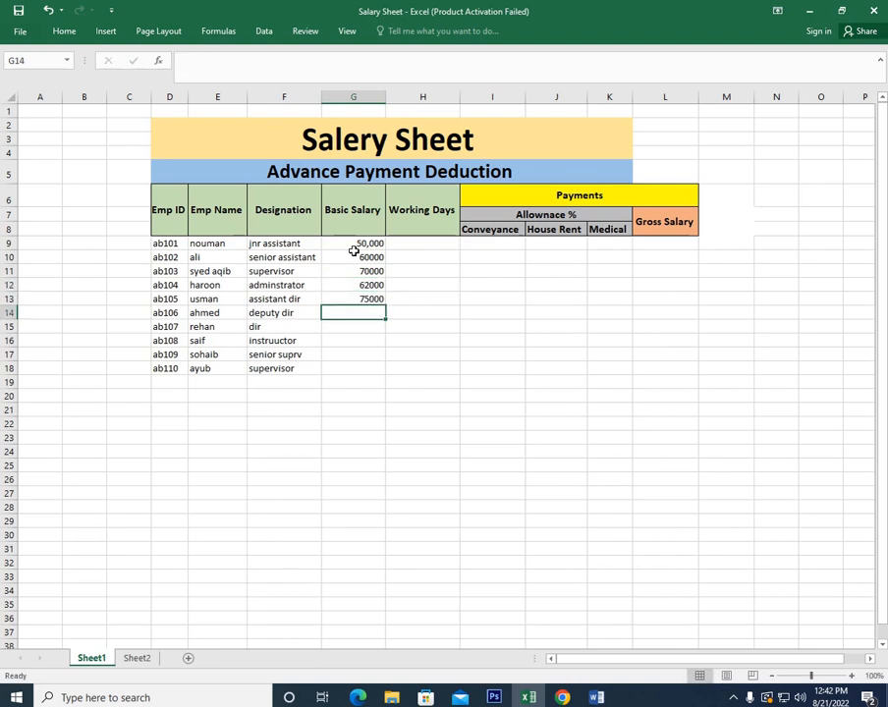
text(85000)
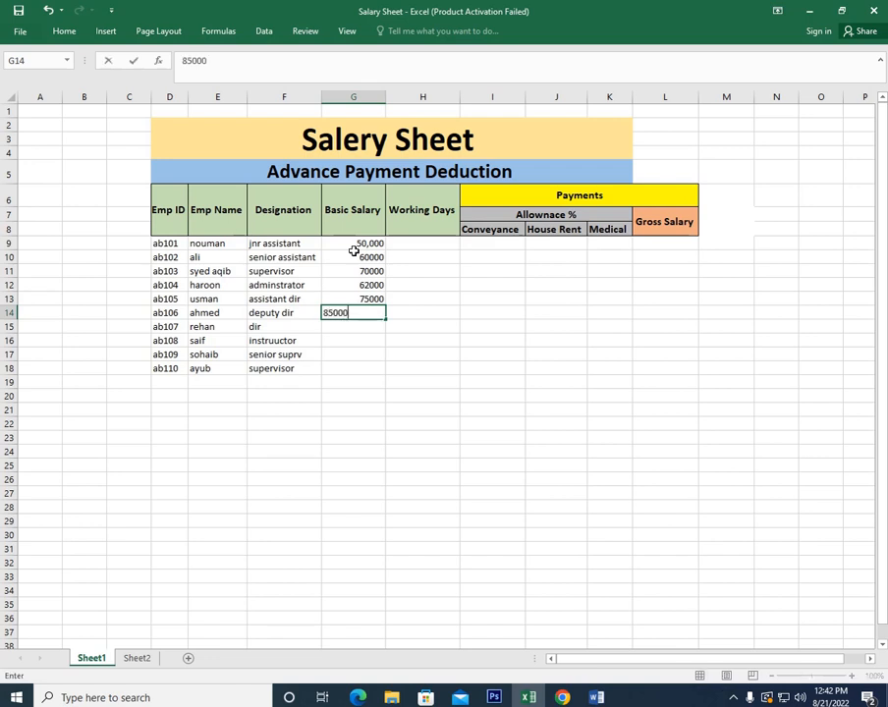
key(Return)
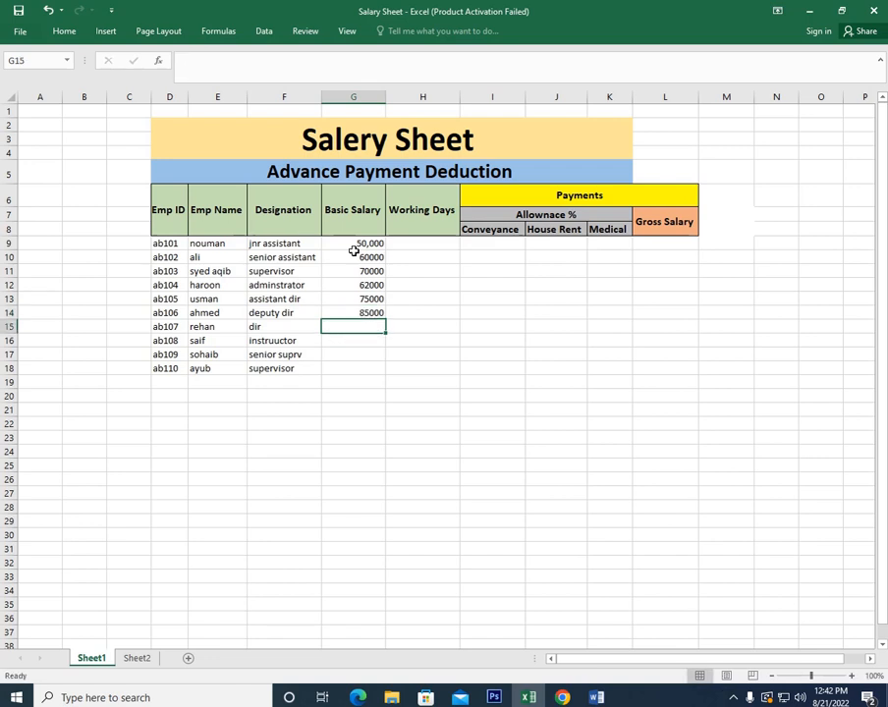
- Enter the basic salaries 125000 and 96000 in cells G15 and G16
text(1)
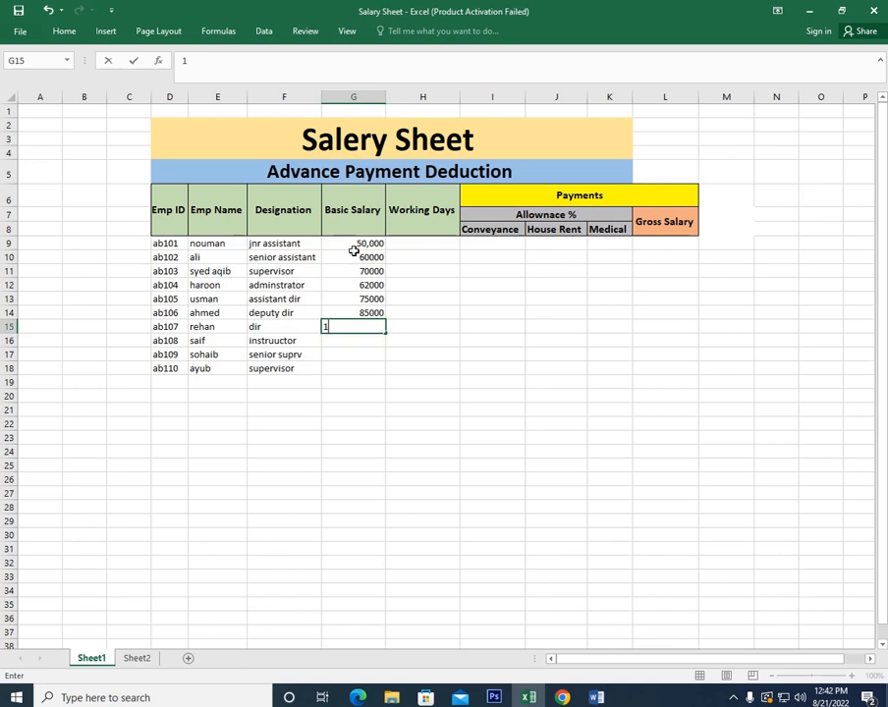
text(250)
key(Return)
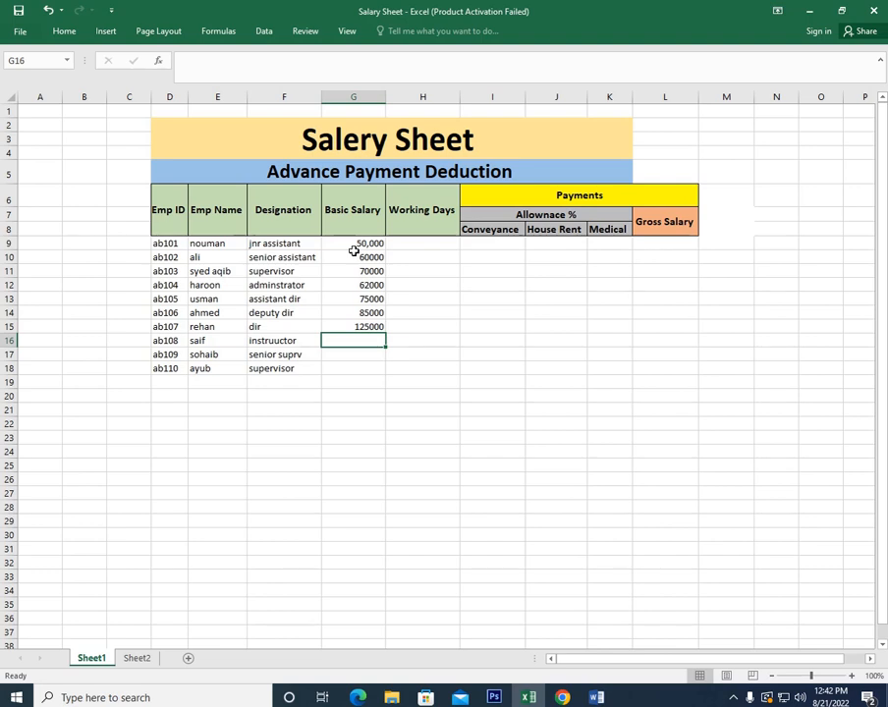
text(9)
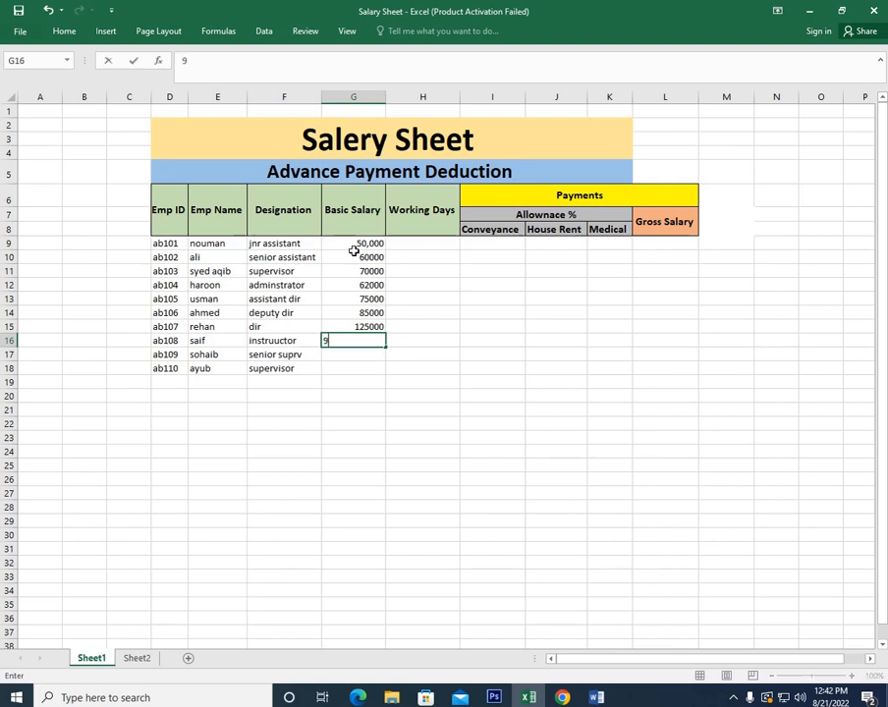
text(6000)
key(Return)
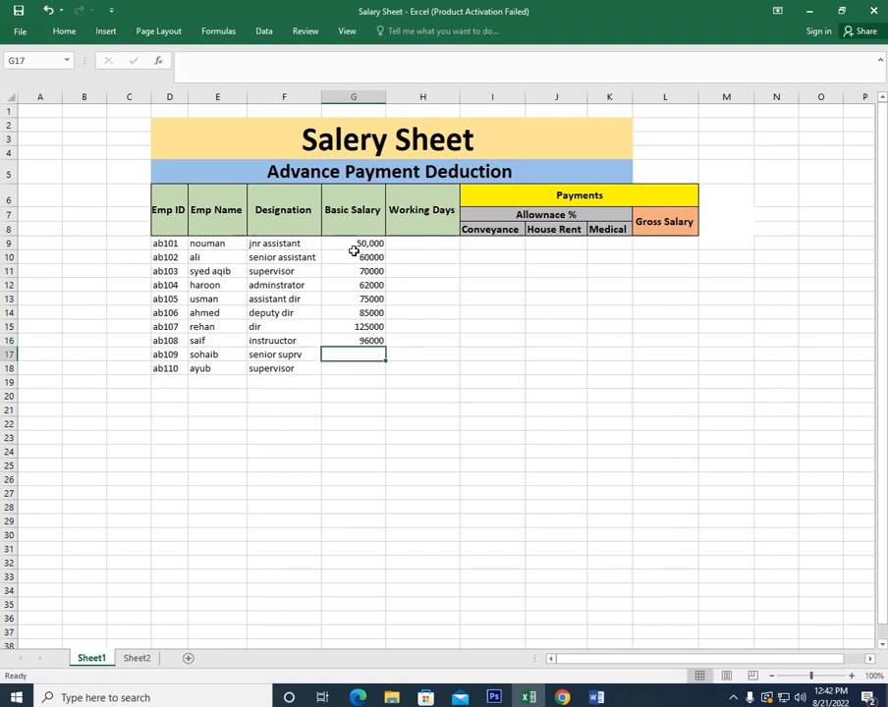
- Enter the last two basic salaries, 95000 in cell G17 and 65000 in cell G18
text(68000)
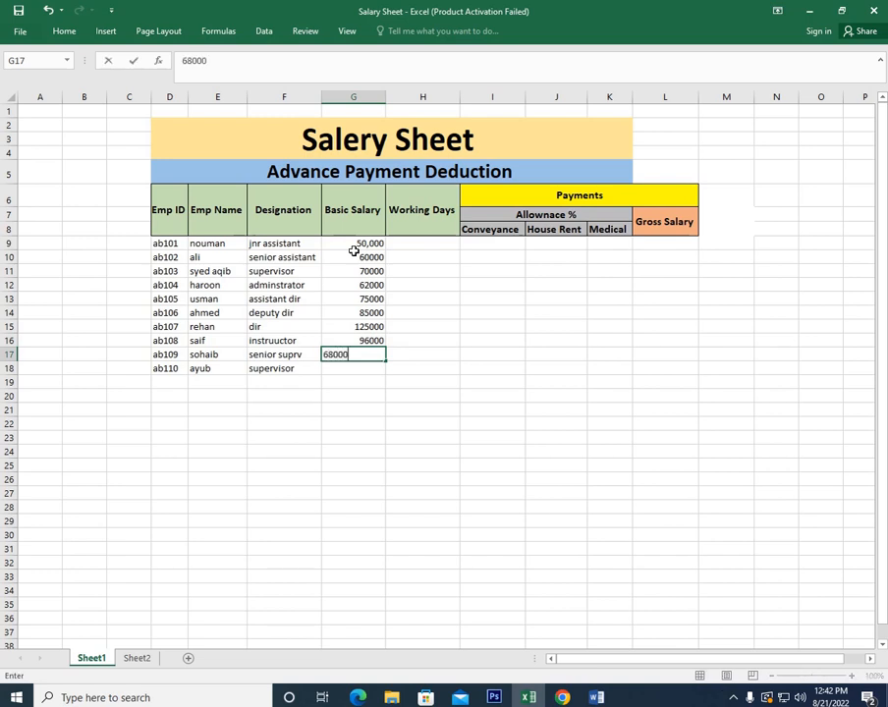
key(Return)
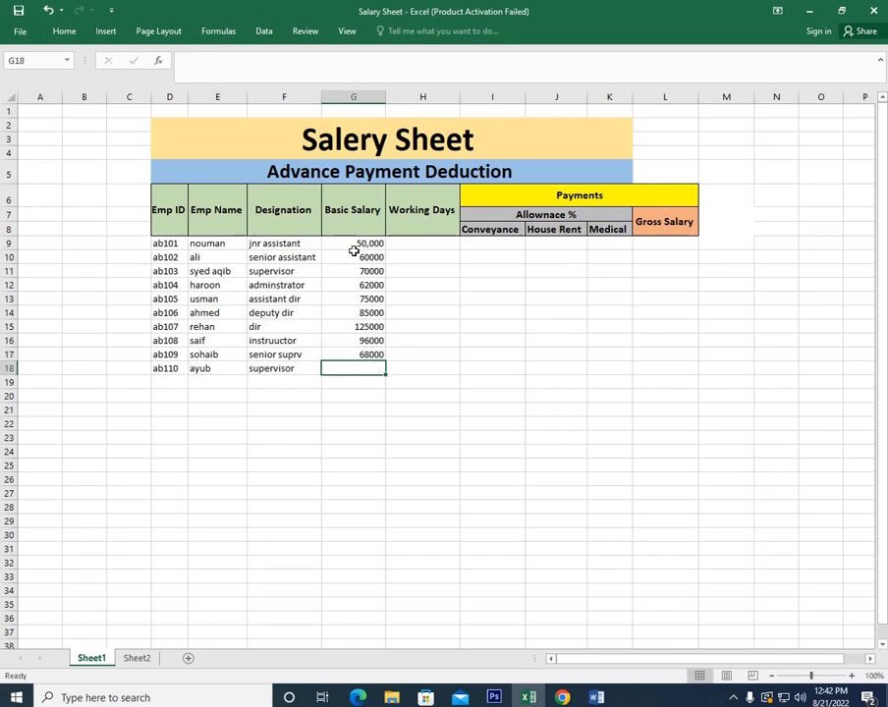
key(Up)
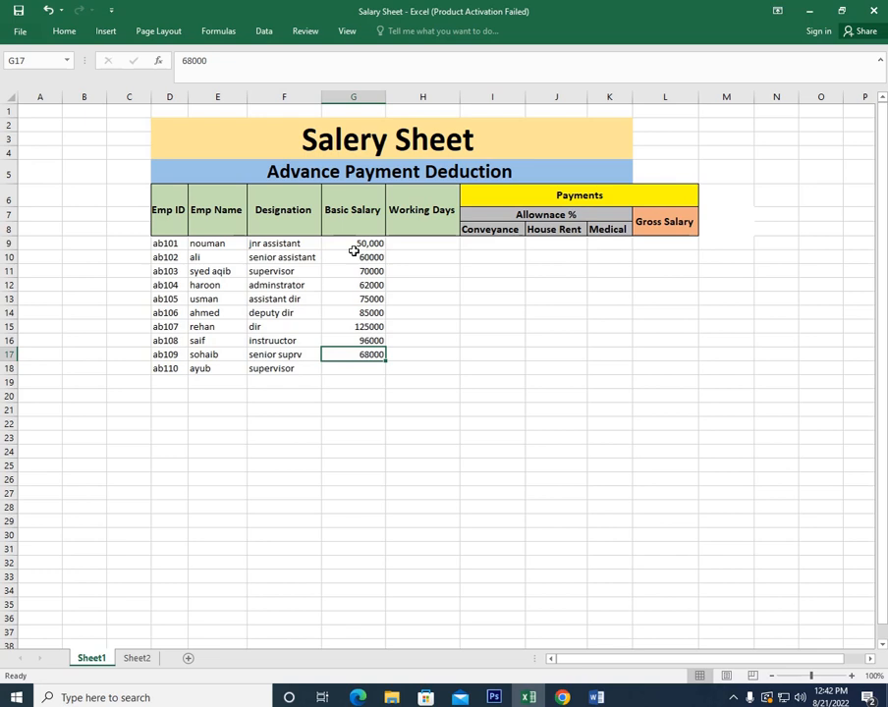
text(9500)
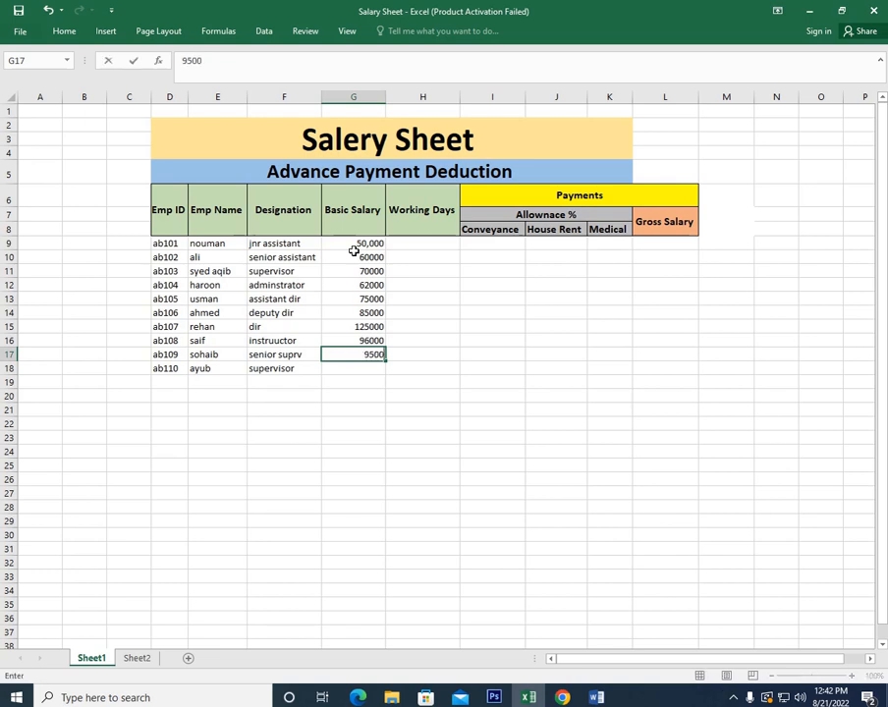
text(0)
key(Return)
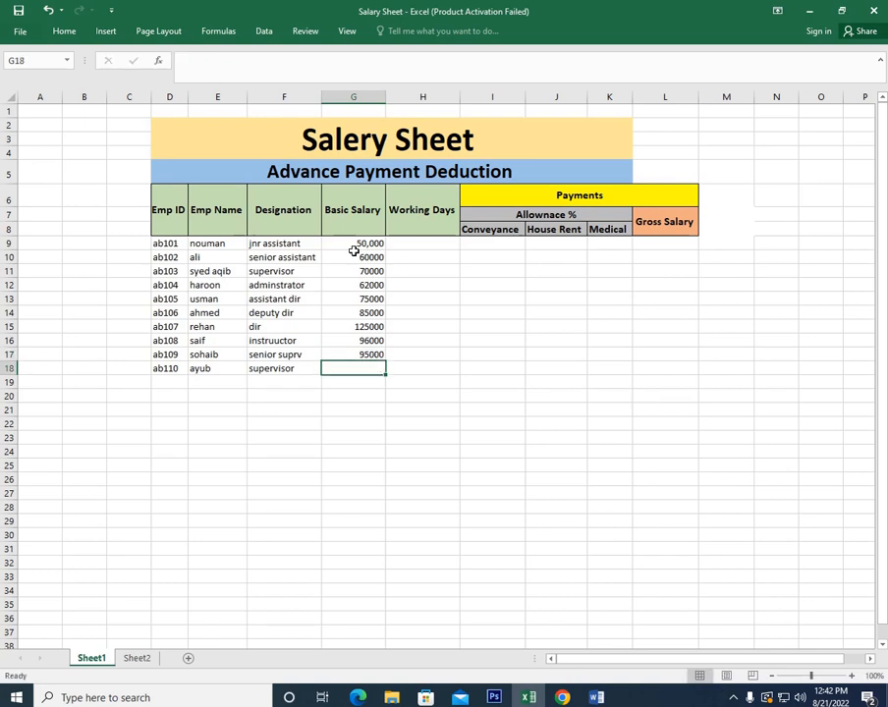
text(65000)
key(Tab)
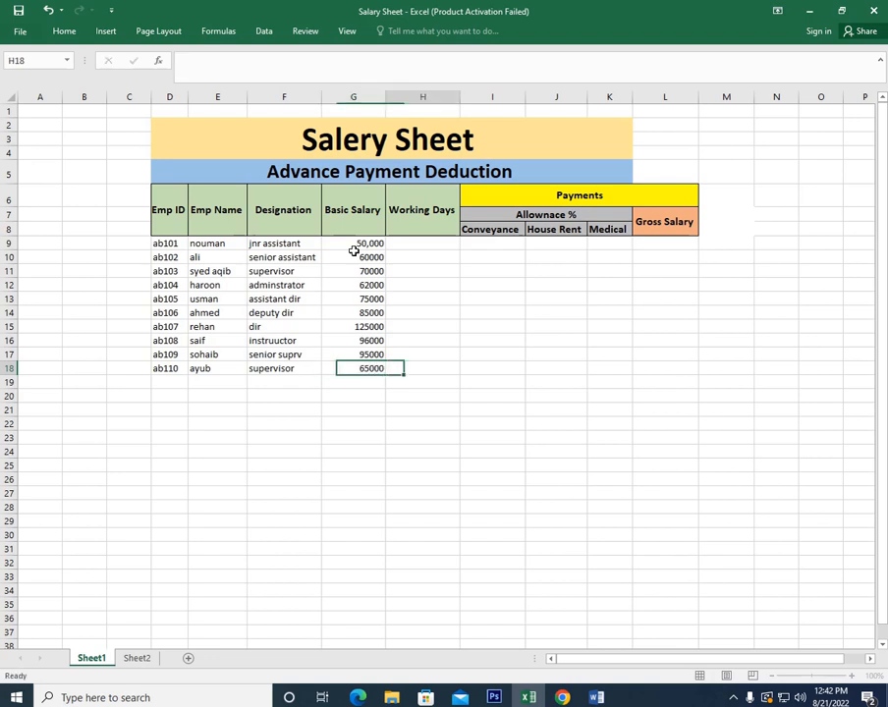
- Enter 30 working days in cell H9 and fill the value down through cell H18
key(Up)
key(Up)
key(Up)
key(Up)
key(Up)
key(Up)
key(Up)
key(Up)
key(Up)
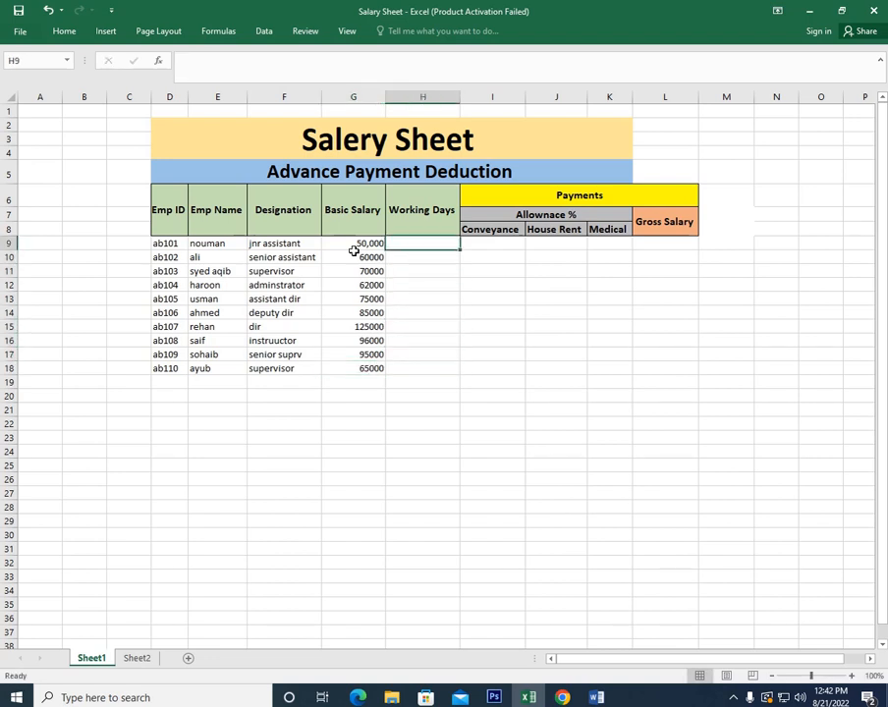
text(30)
key(Return)
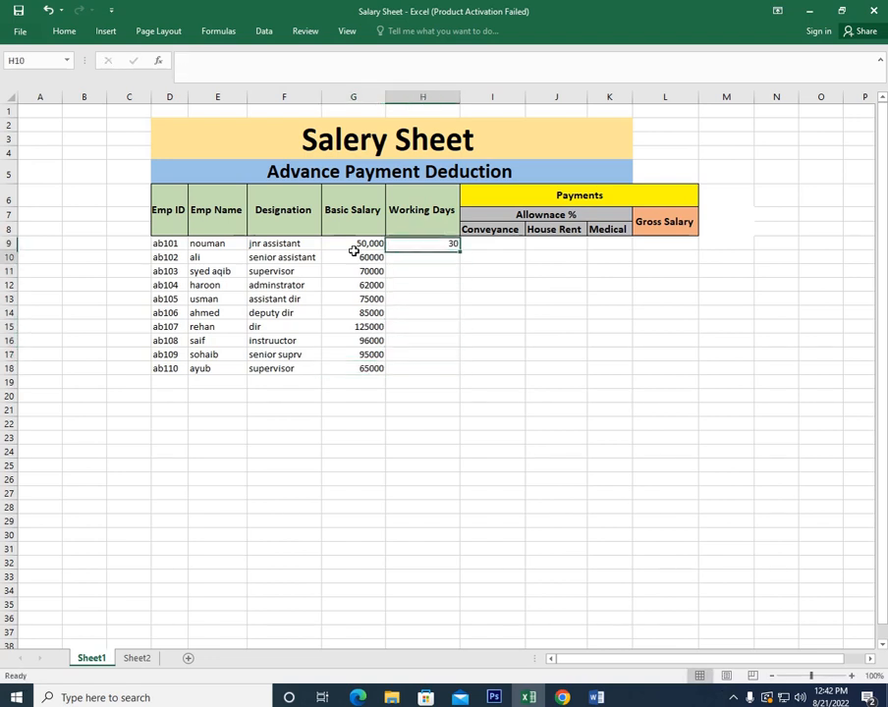
click(450, 245)
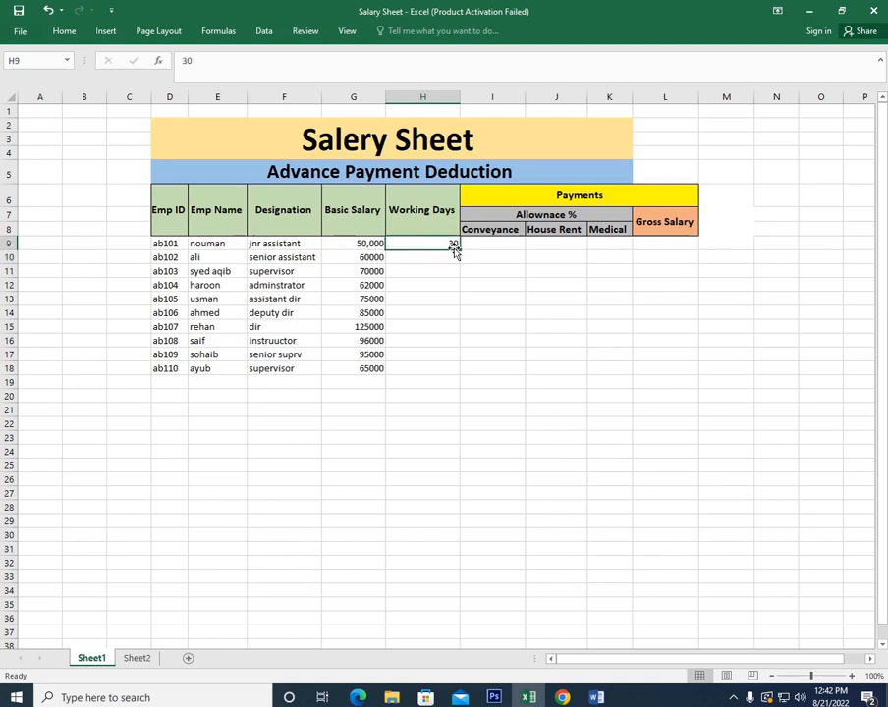
drag(458, 249, 436, 372)
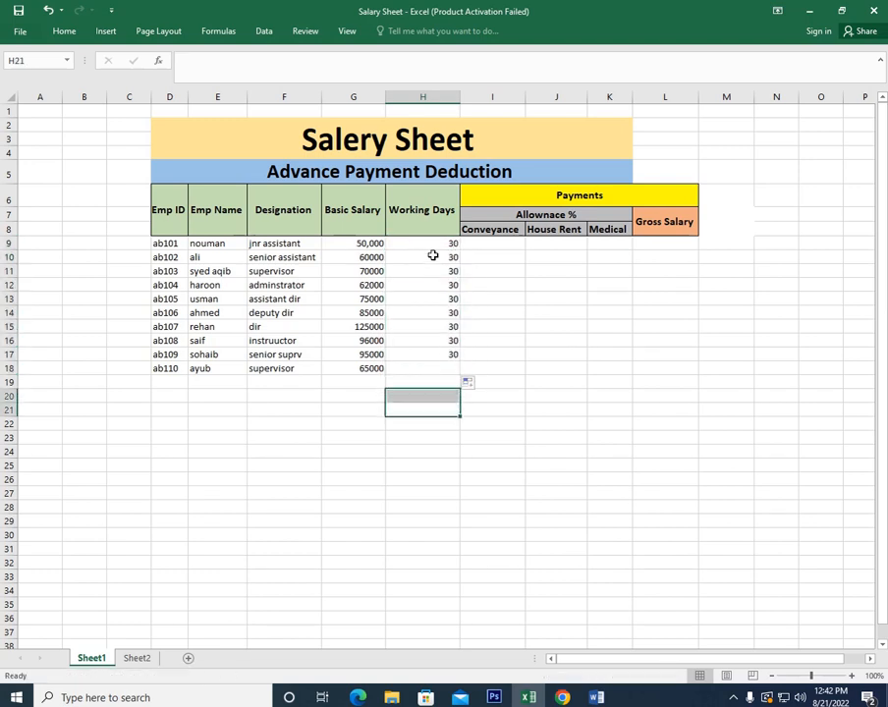
- Center the working days values in cells H9 to H18 horizontally
drag(428, 245, 436, 364)
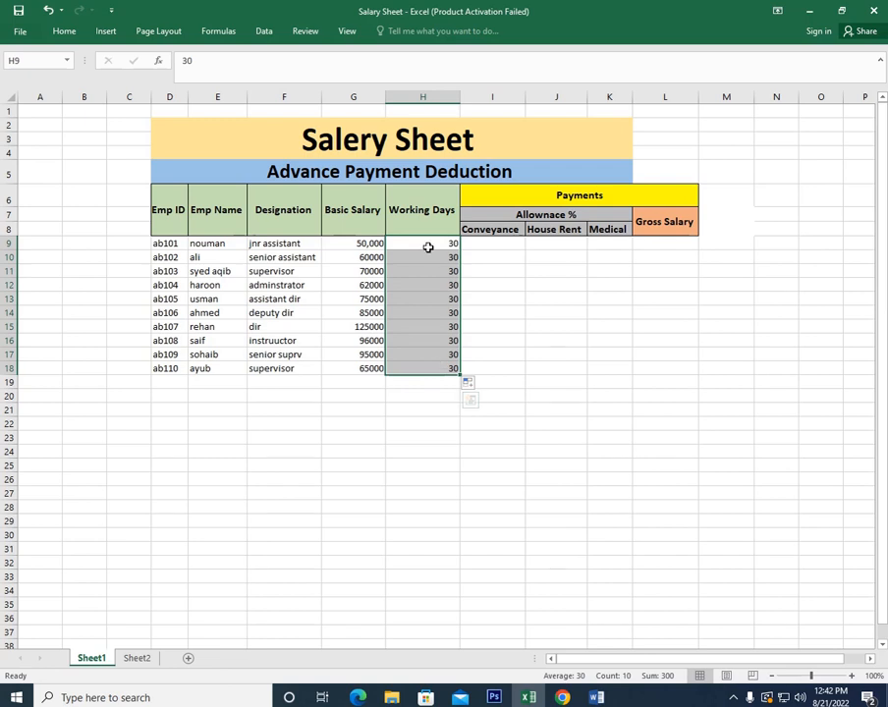
click(61, 31)
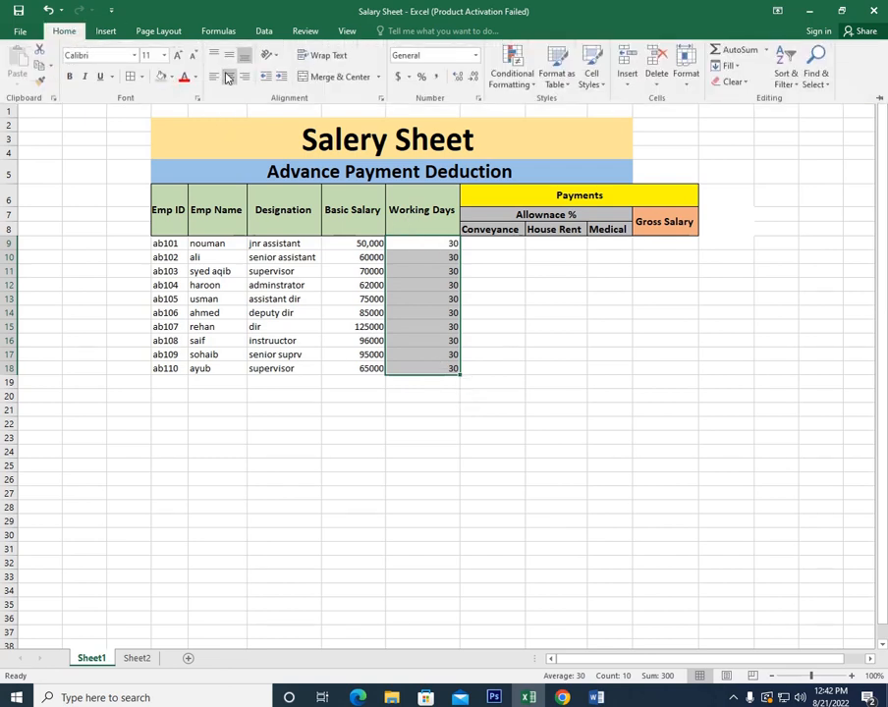
click(169, 77)
click(474, 244)
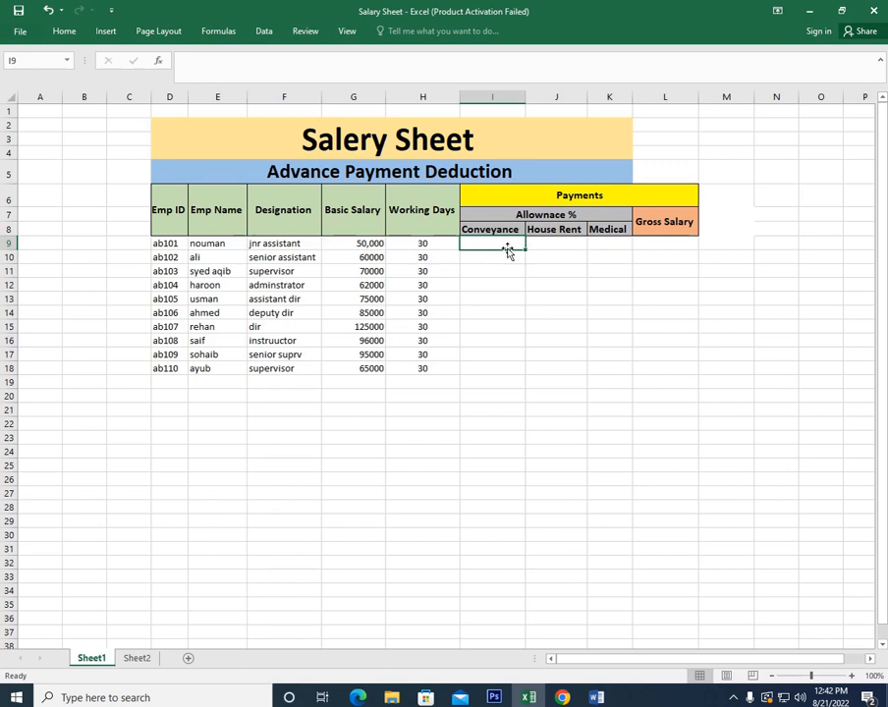
click(226, 247)
click(263, 248)
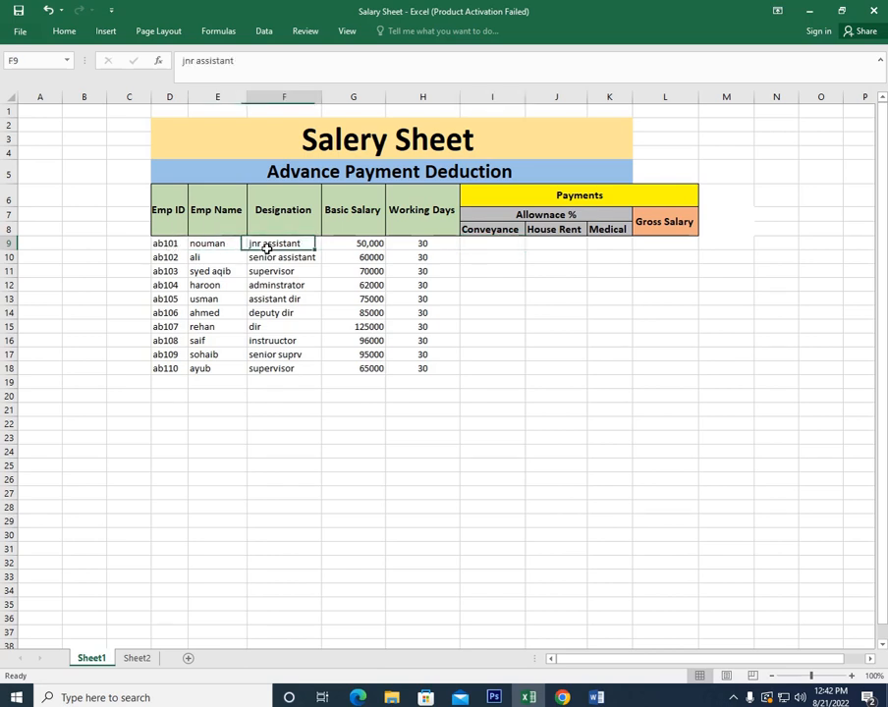
click(365, 247)
click(420, 249)
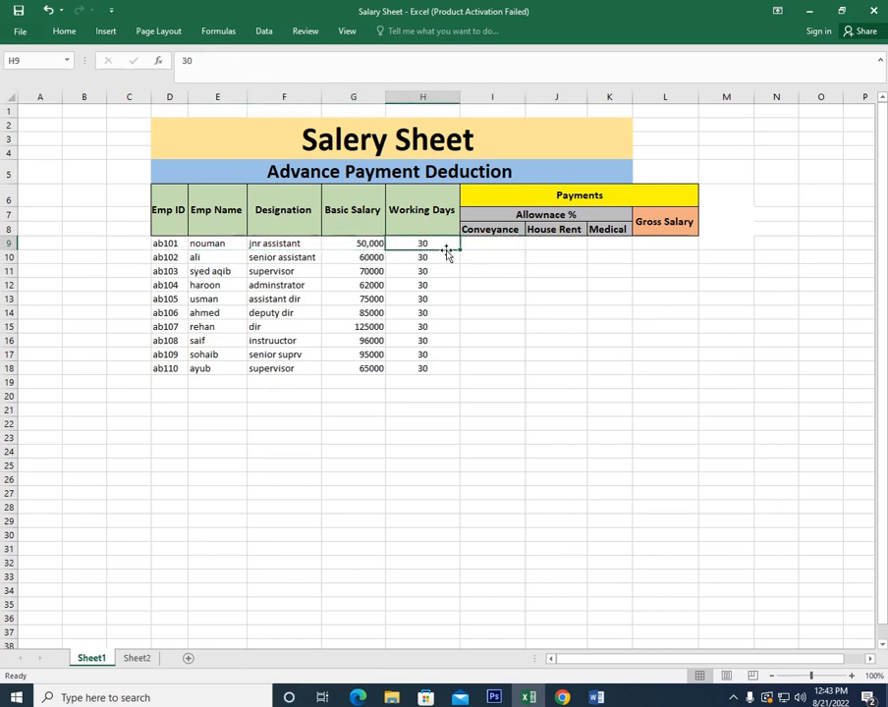
- Begin an IF formula in the first Conveyance cell, I9, testing whether the basic salary in G9 is greater than 40000
click(485, 245)
text(=)
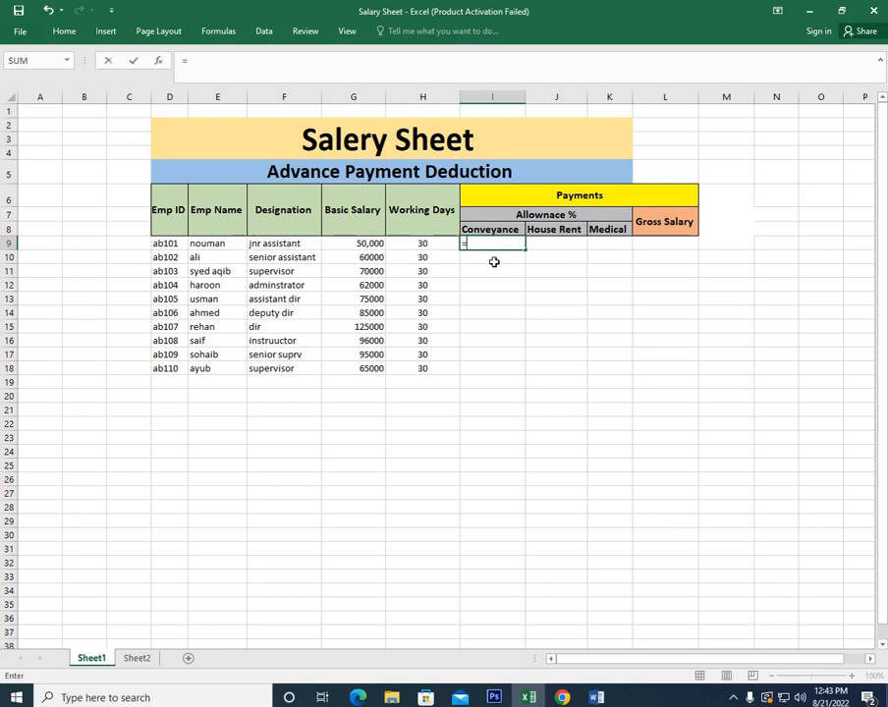
text(if)
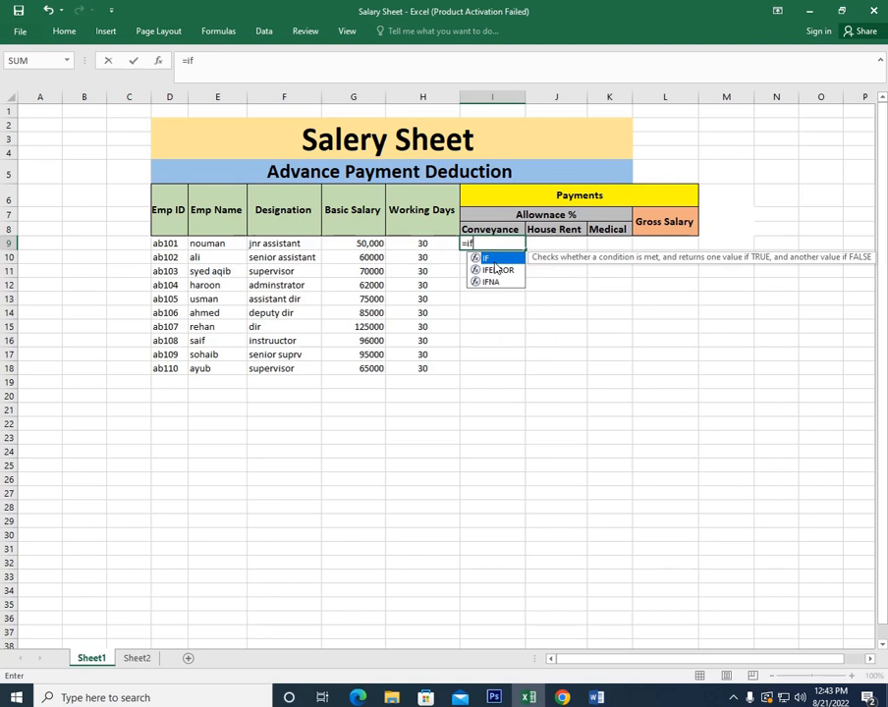
text(()
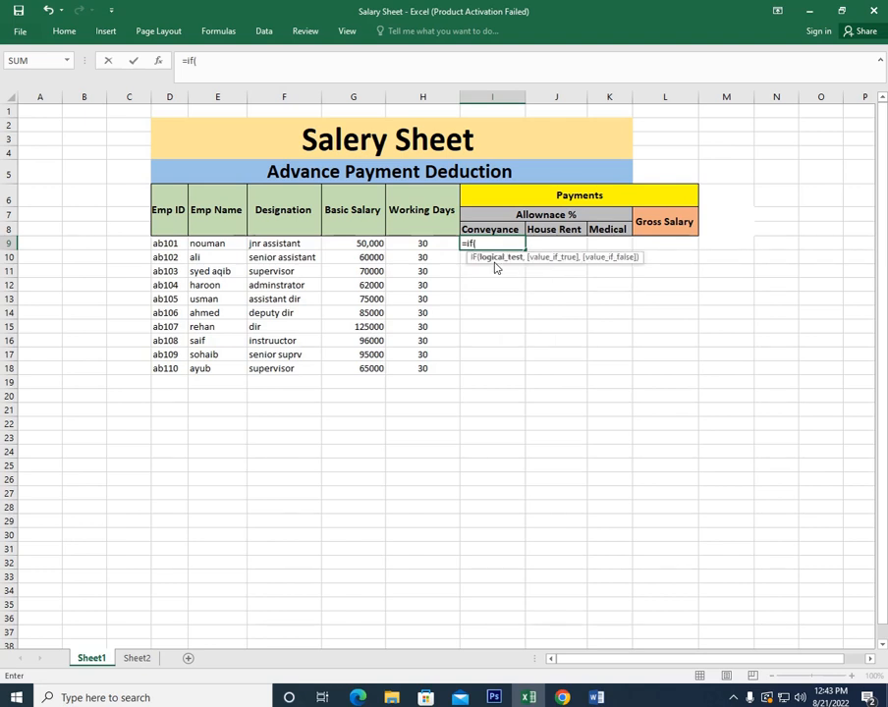
click(358, 244)
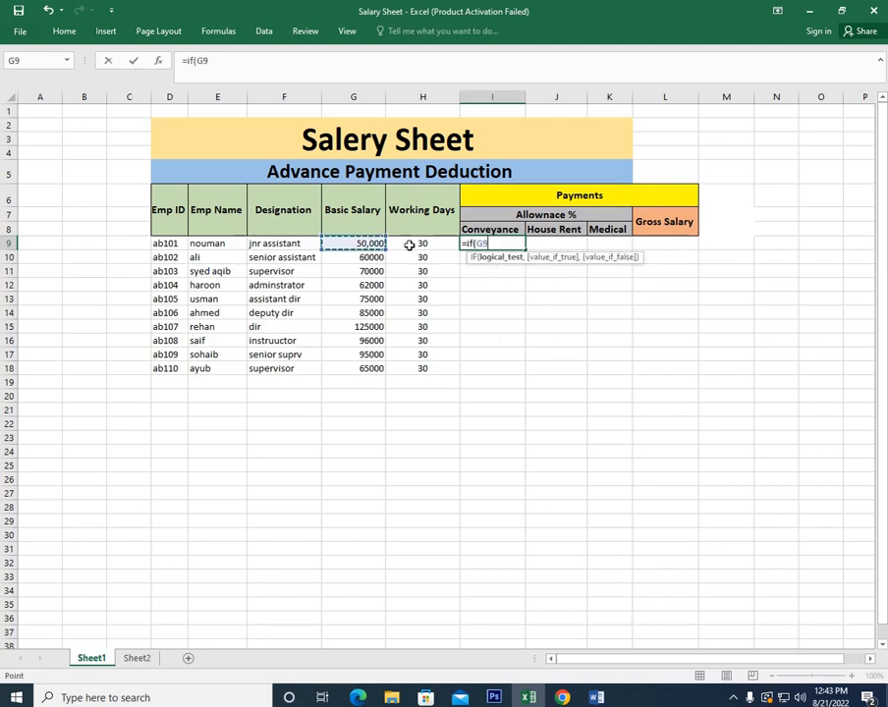
text(>40000)
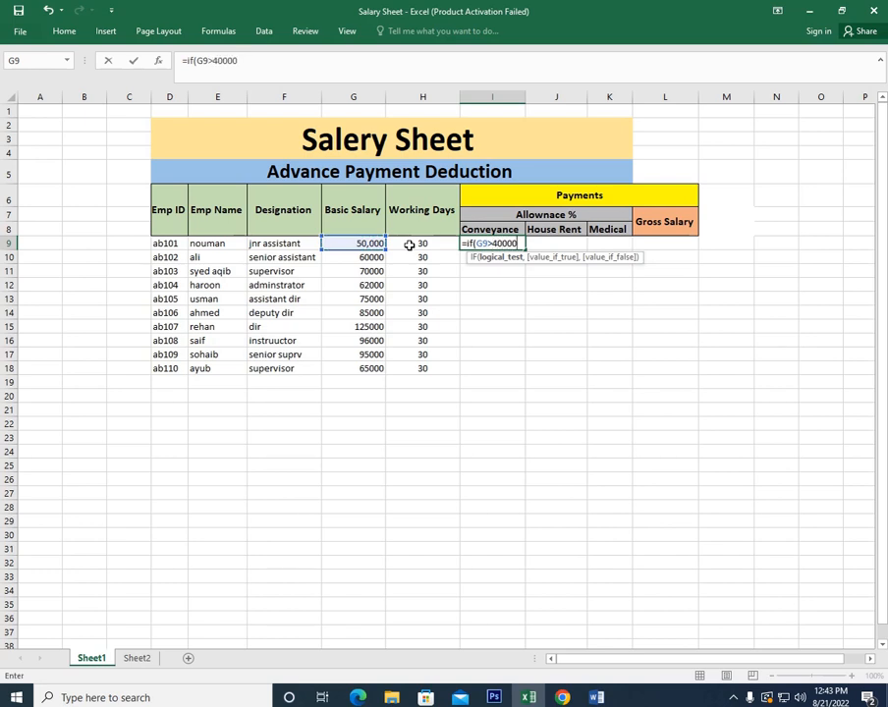
text(,)
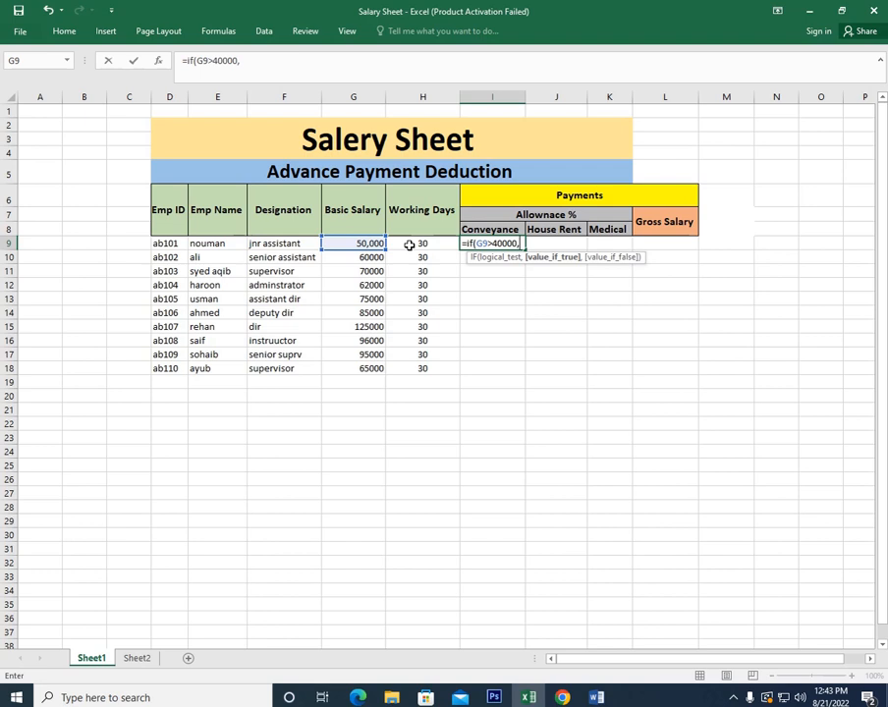
- Change the condition of the IF formula in cell I9 to test whether G9 is greater than or equal to 40000
key(BackSpace)
key(BackSpace)
key(BackSpace)
key(BackSpace)
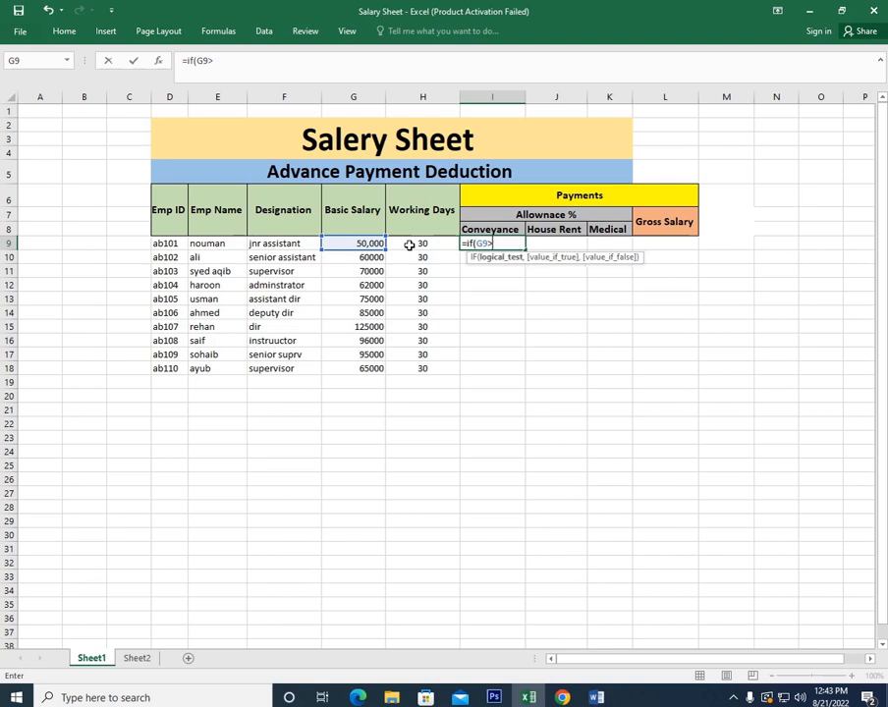
text(40000,)
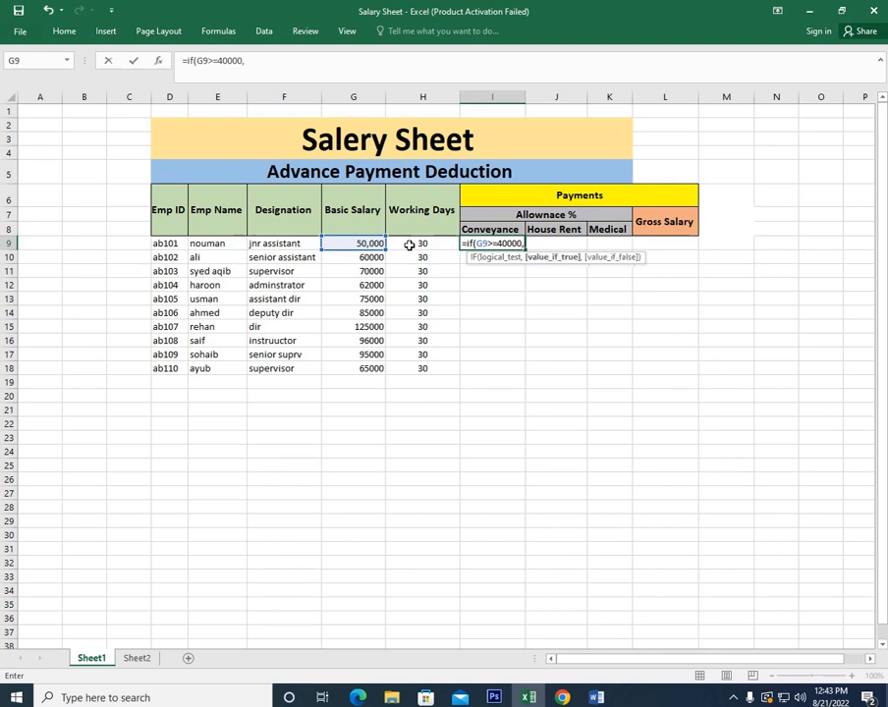
- Set the value-if-true of the Conveyance formula to G9*2.5, consulting the Conveyance rate in the Word notes
click(364, 244)
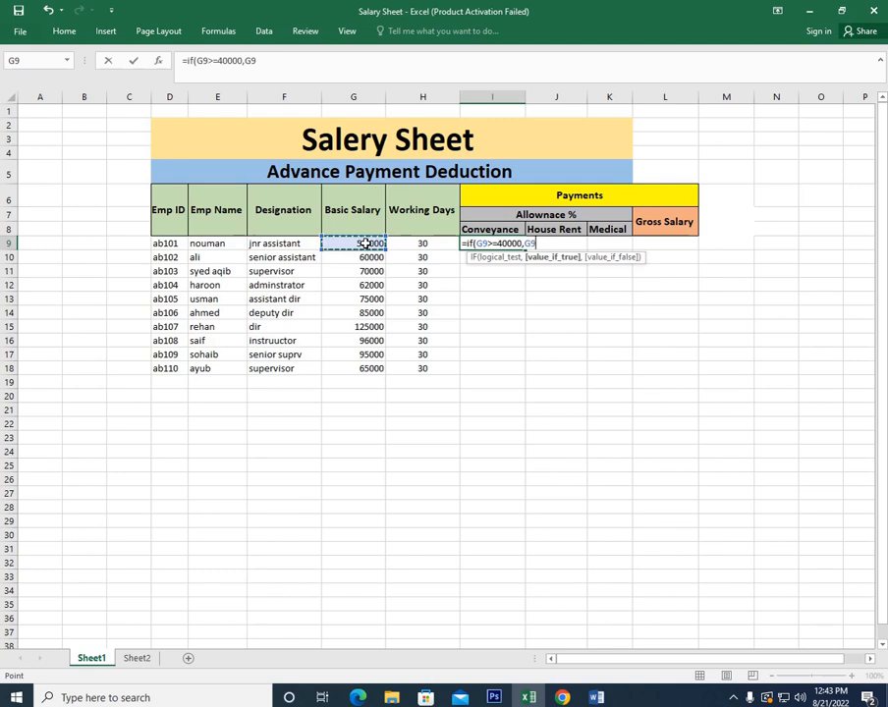
text(*)
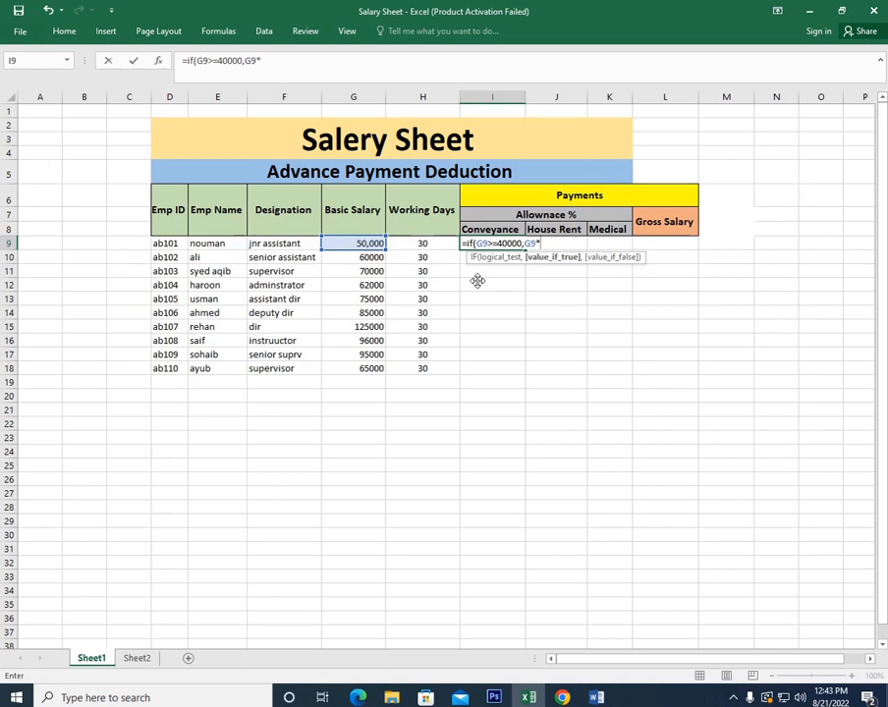
click(592, 699)
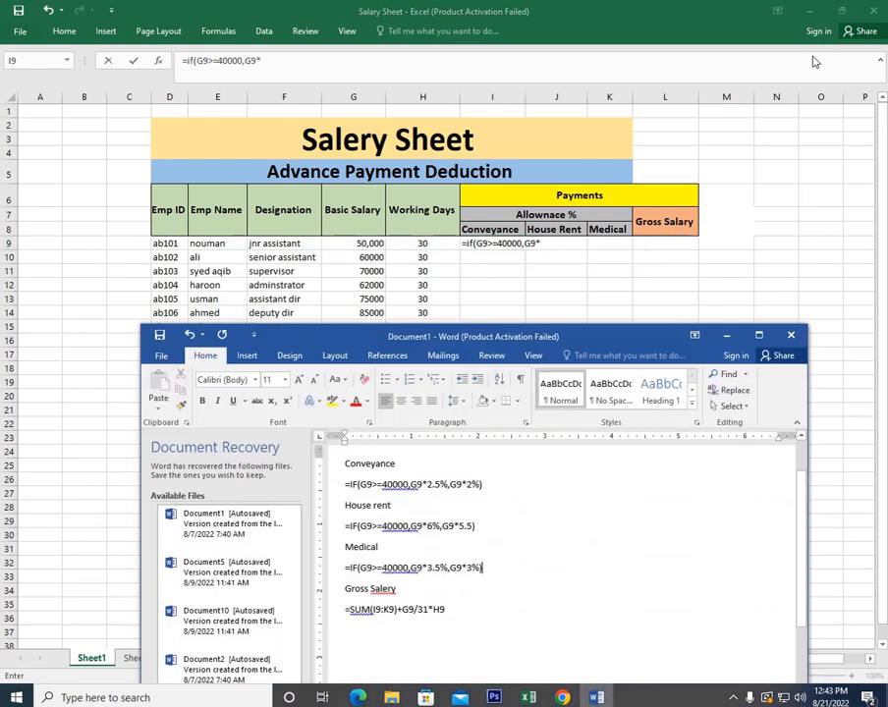
click(728, 338)
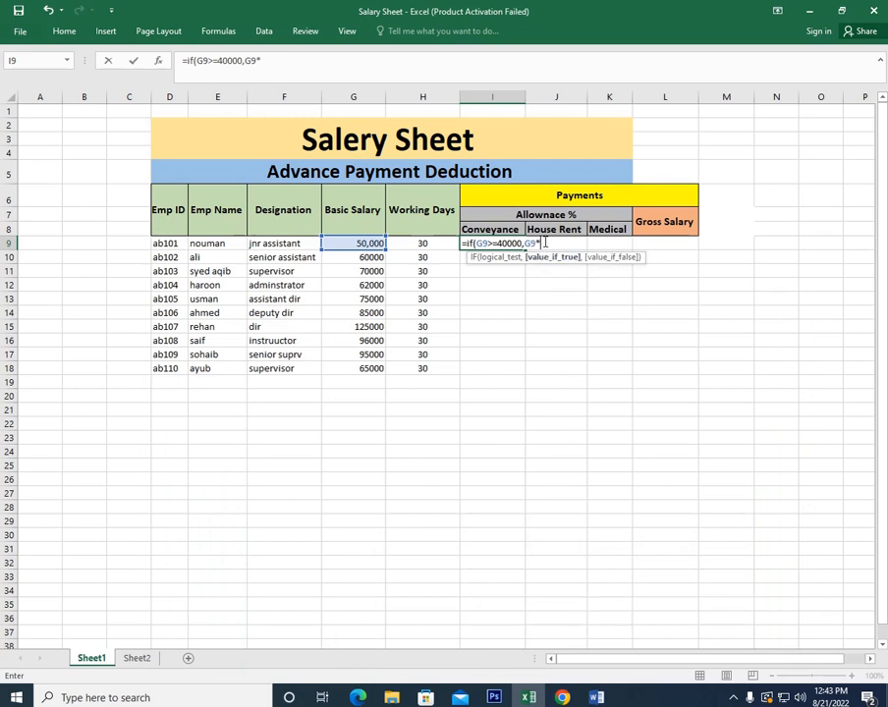
text(2.5)
text(,)
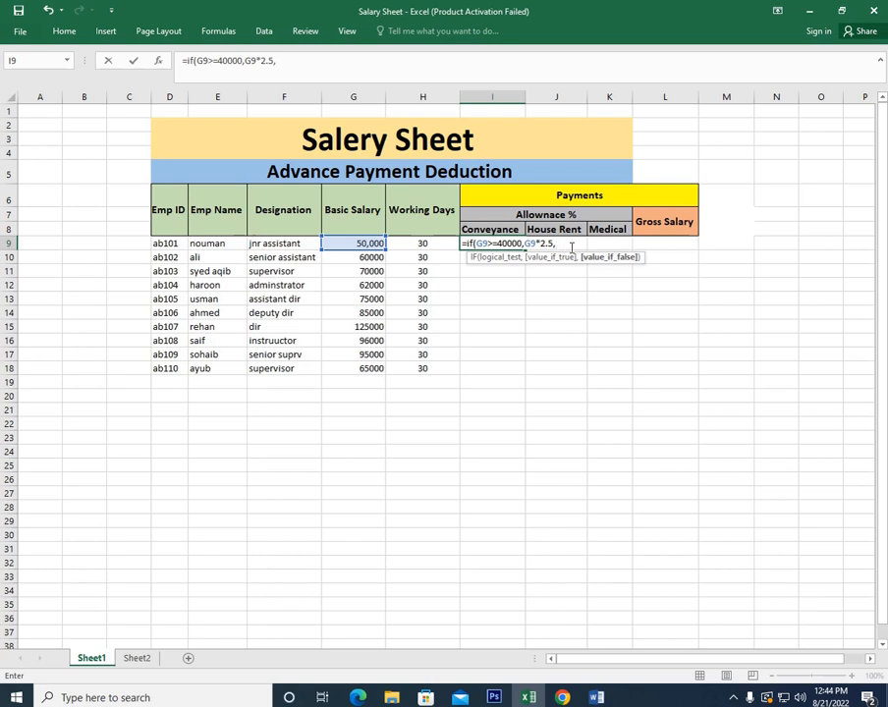
- Set the value-if-false to G9*2, close the IF formula and enter it in cell I9
click(370, 243)
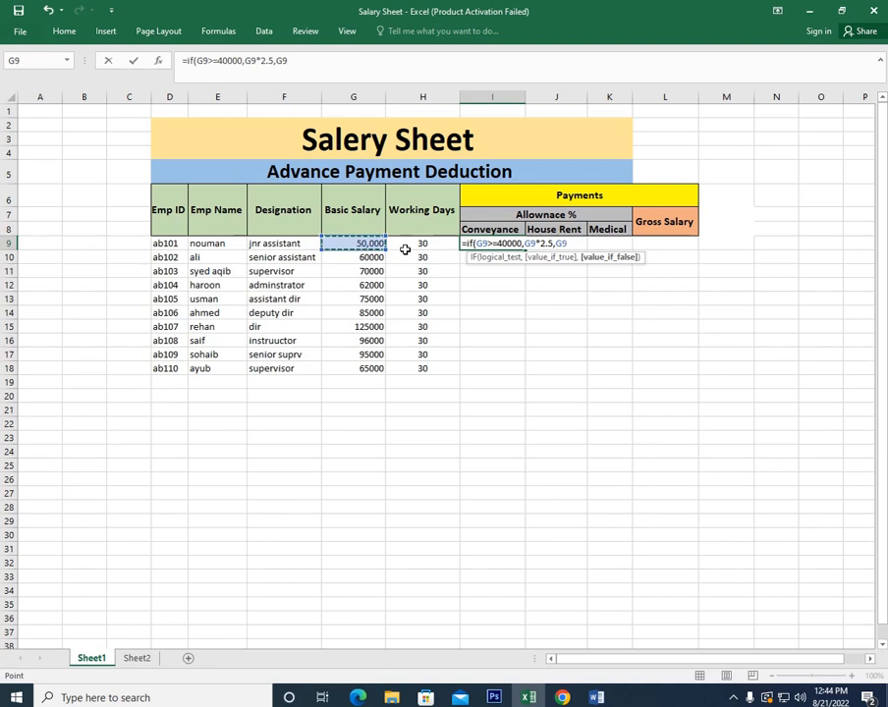
text(*2))
key(ctrl+Return)
key(Return)
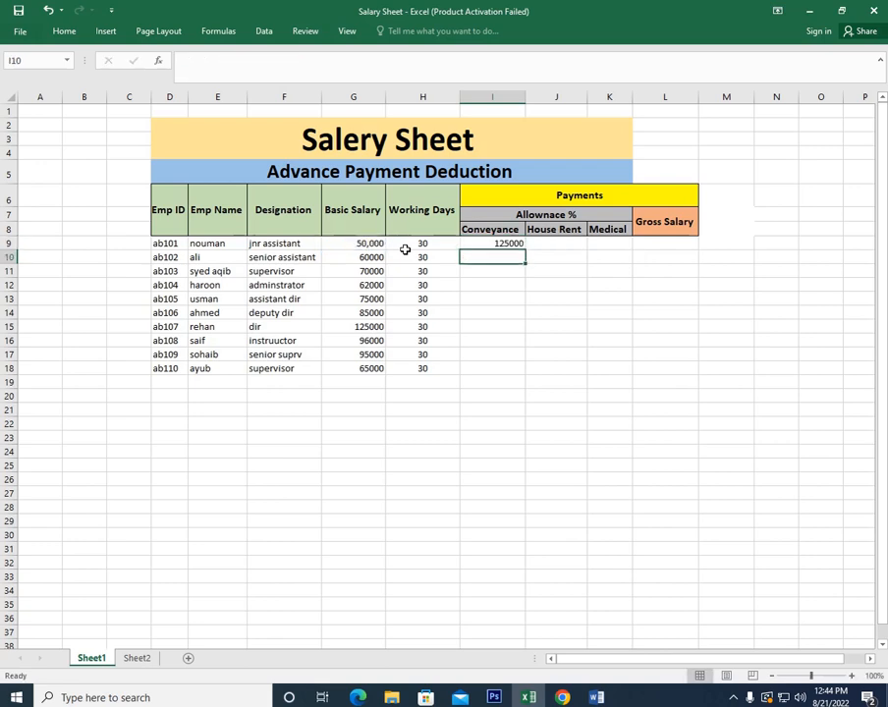
- Check the Word notes and make both rates in I9 percentages, so the formula is =IF(G9>=40000,G9*2.5%,G9*2%)
click(596, 697)
click(726, 335)
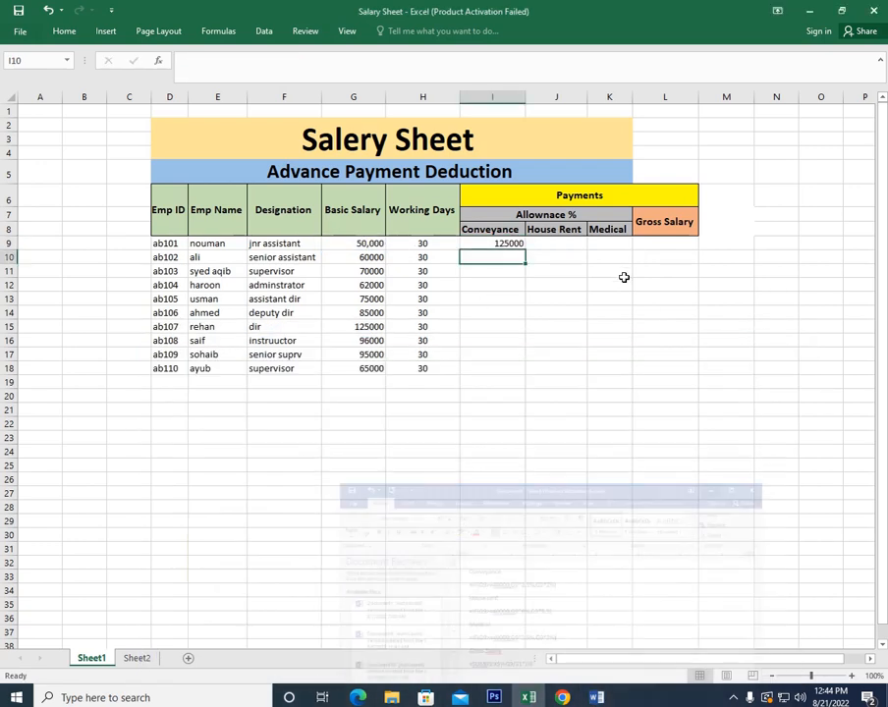
double_click(511, 242)
click(551, 244)
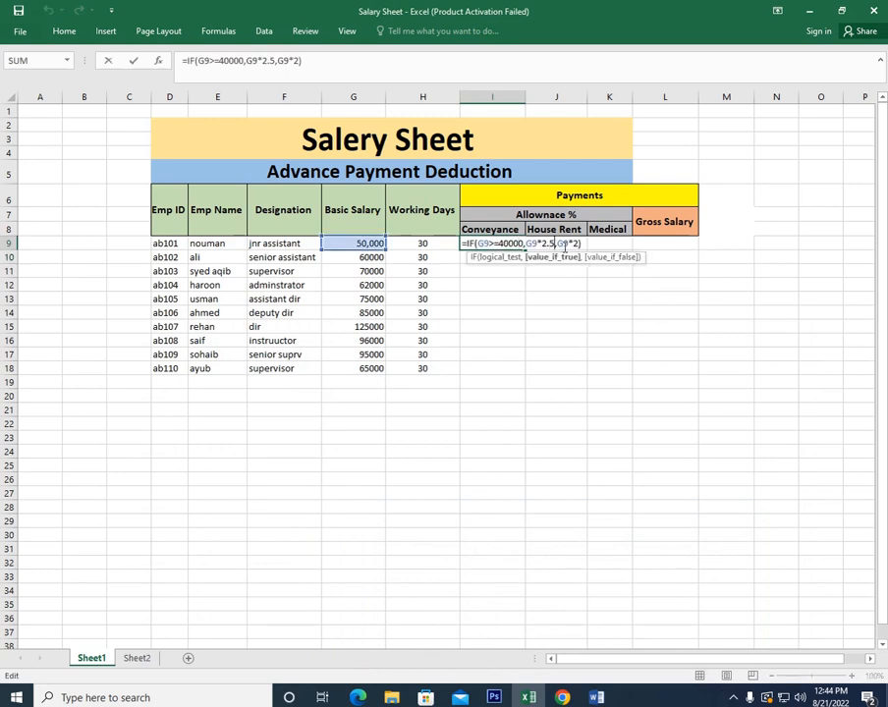
text(%)
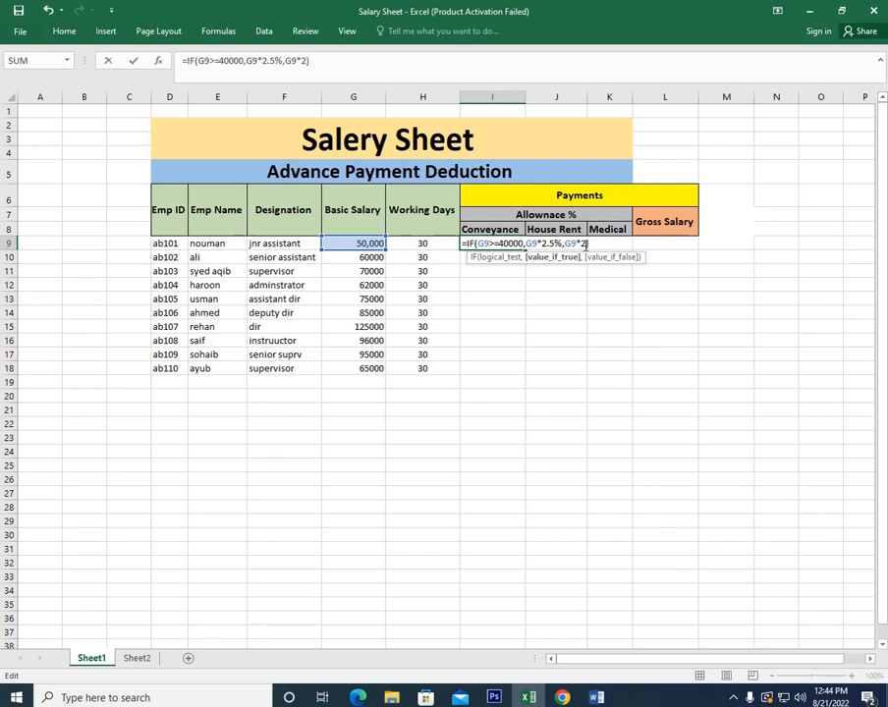
click(585, 244)
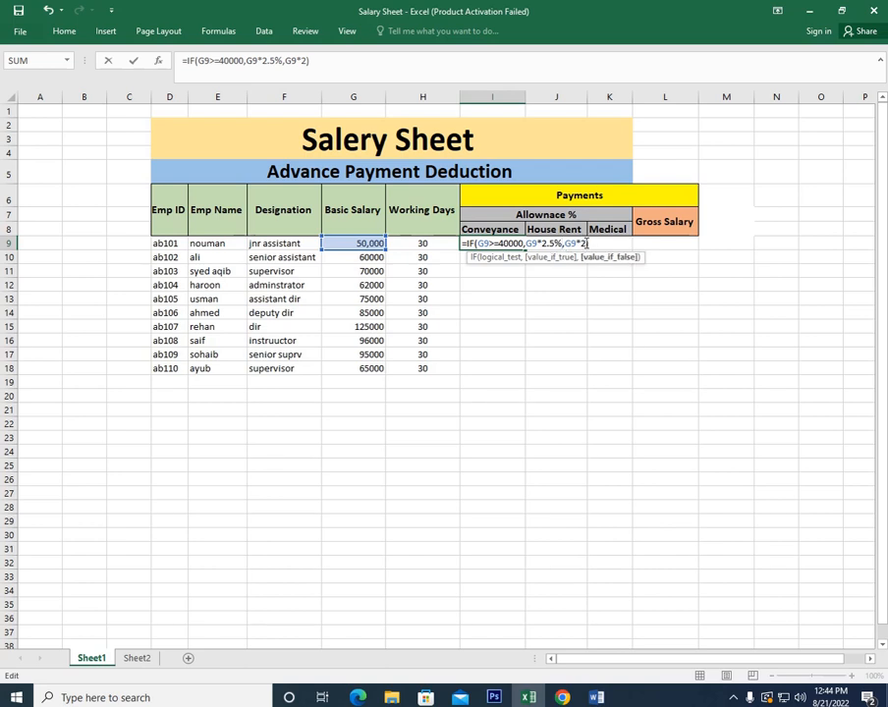
text(%)
click(531, 244)
click(590, 244)
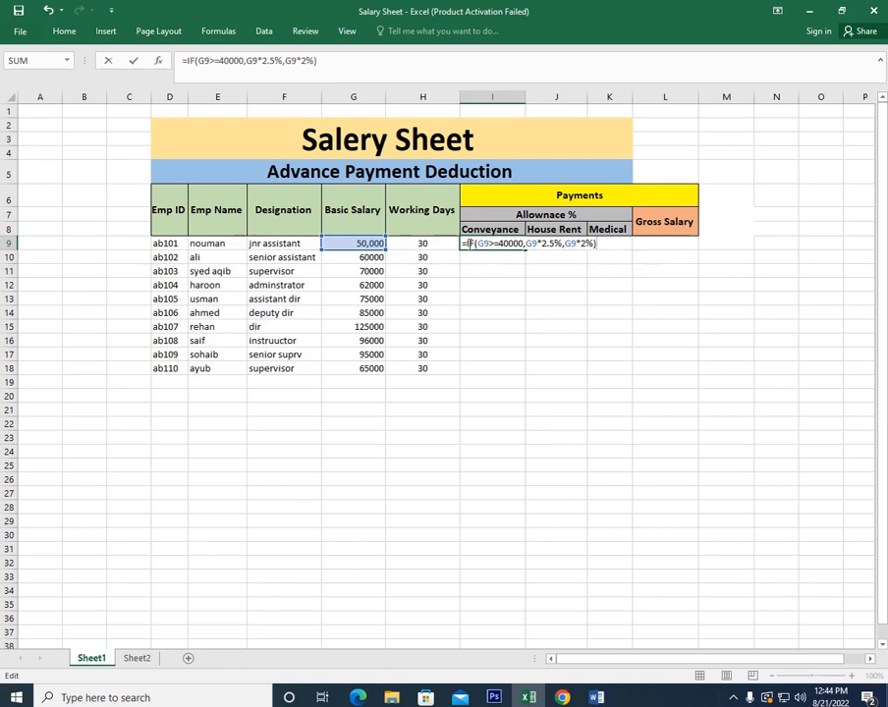
click(473, 243)
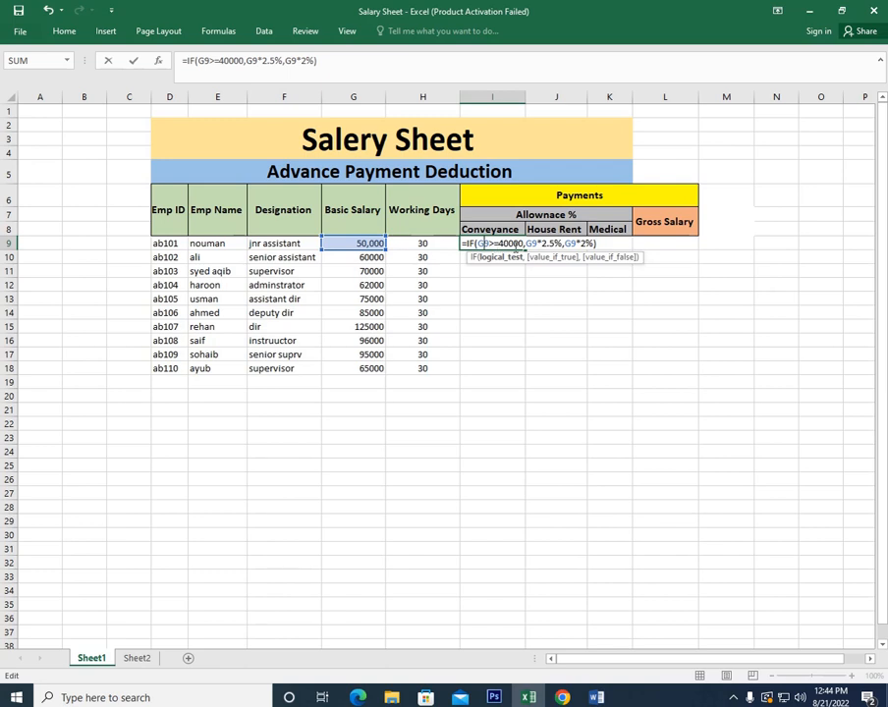
click(531, 244)
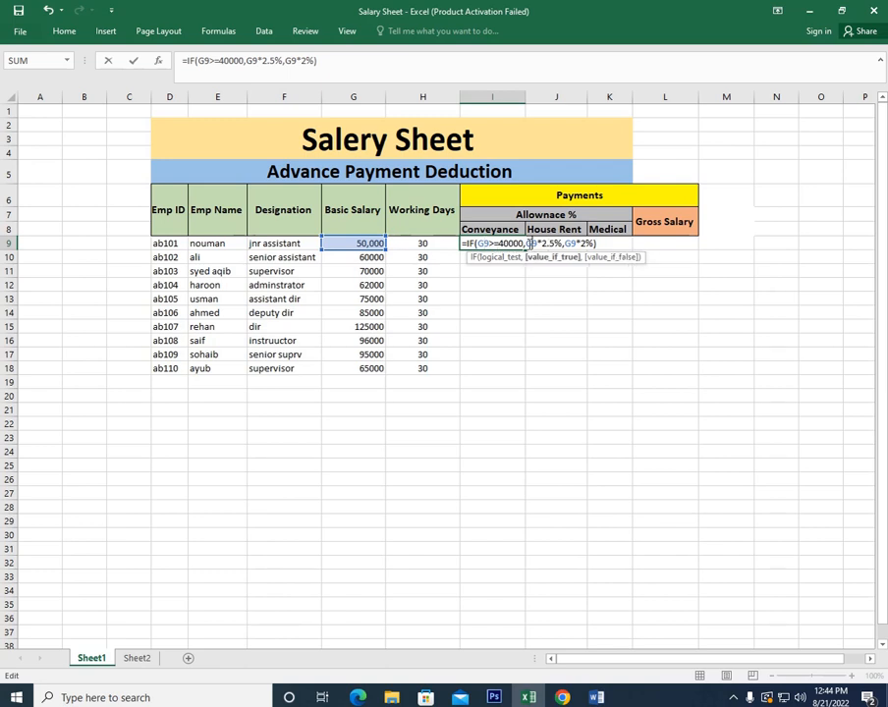
click(580, 243)
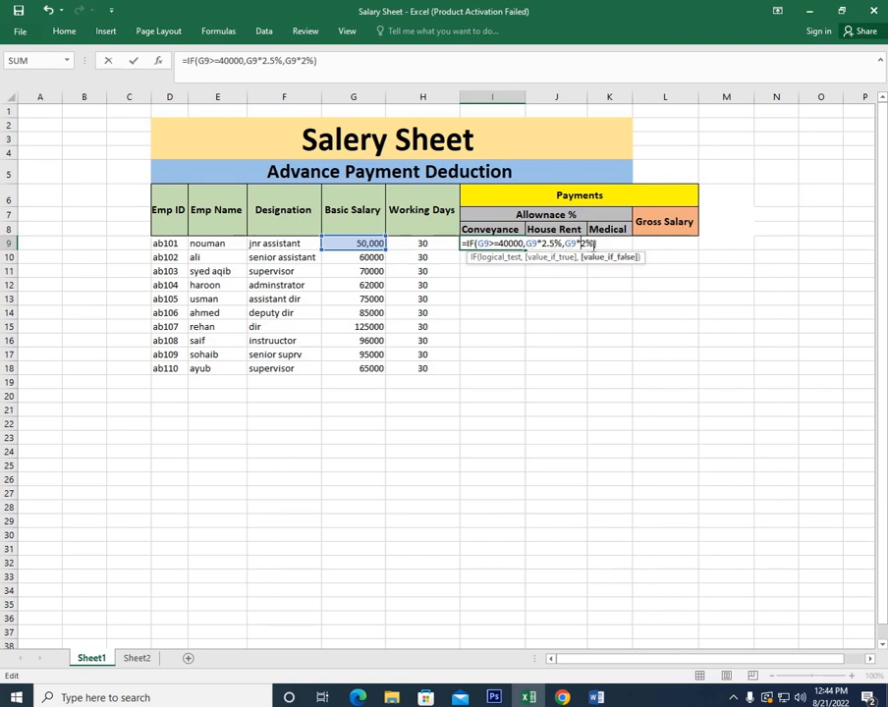
key(Return)
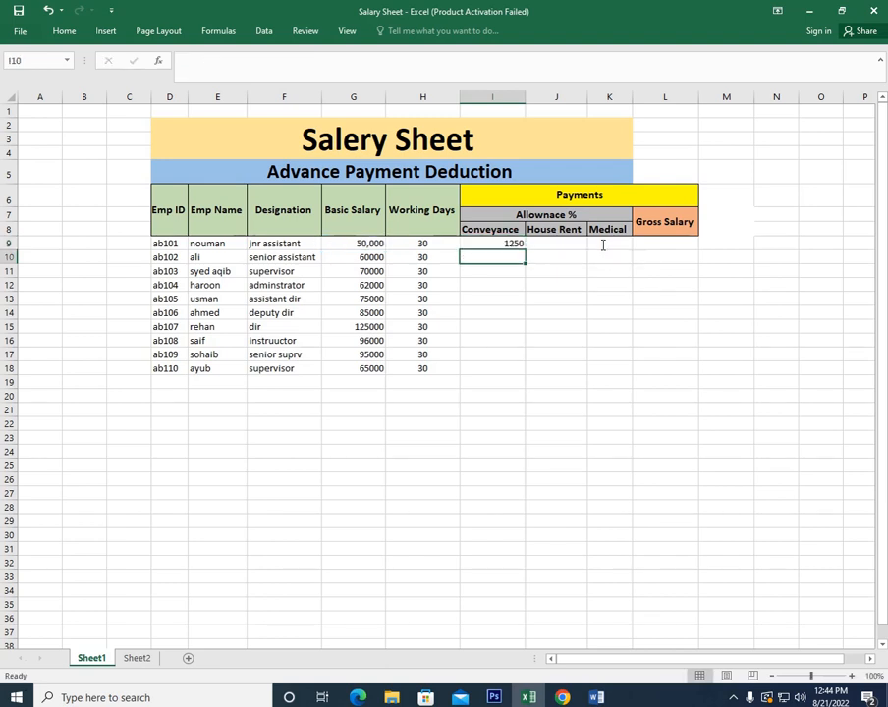
- Fill the Conveyance formula from cell I9 down through cell I18
key(Up)
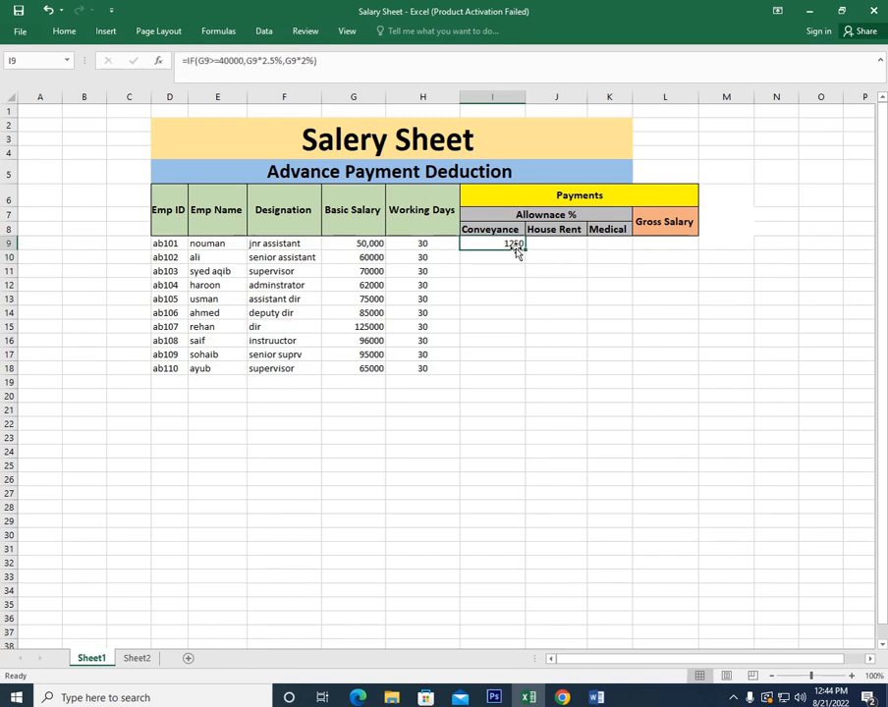
drag(521, 250, 525, 368)
click(527, 369)
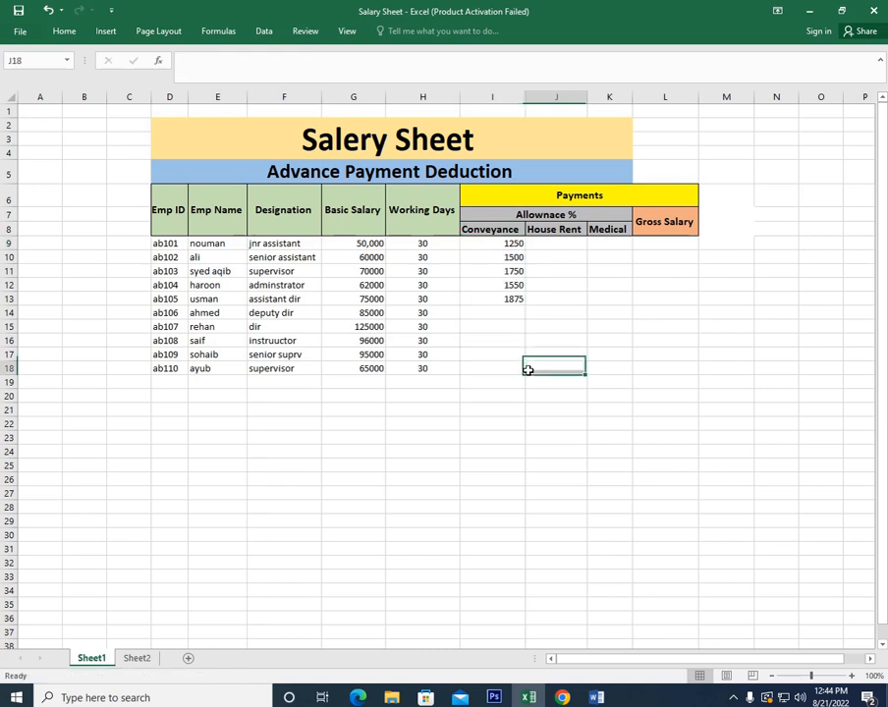
click(504, 398)
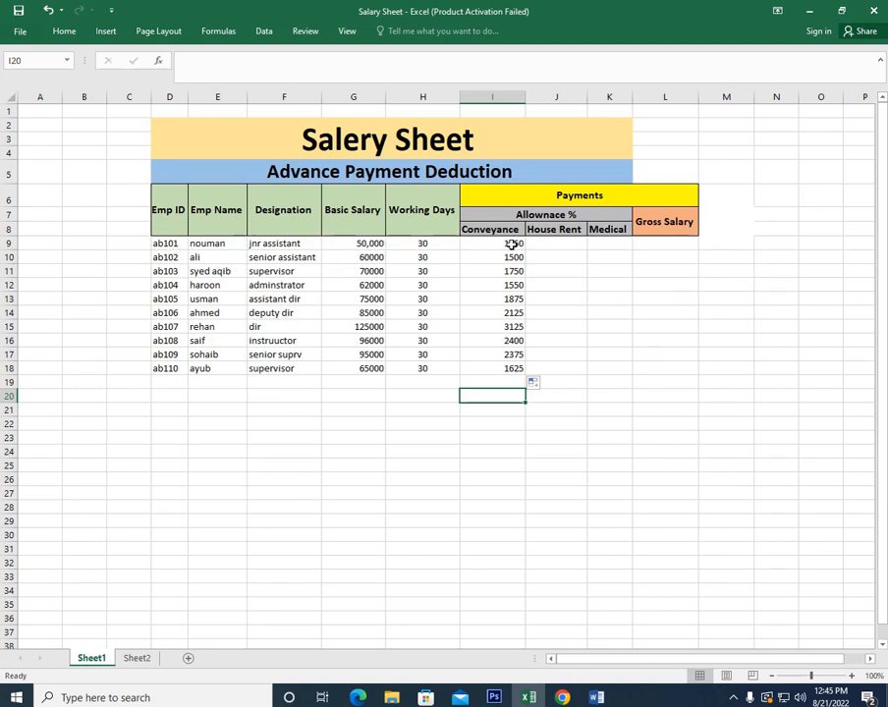
drag(509, 244, 515, 365)
click(508, 369)
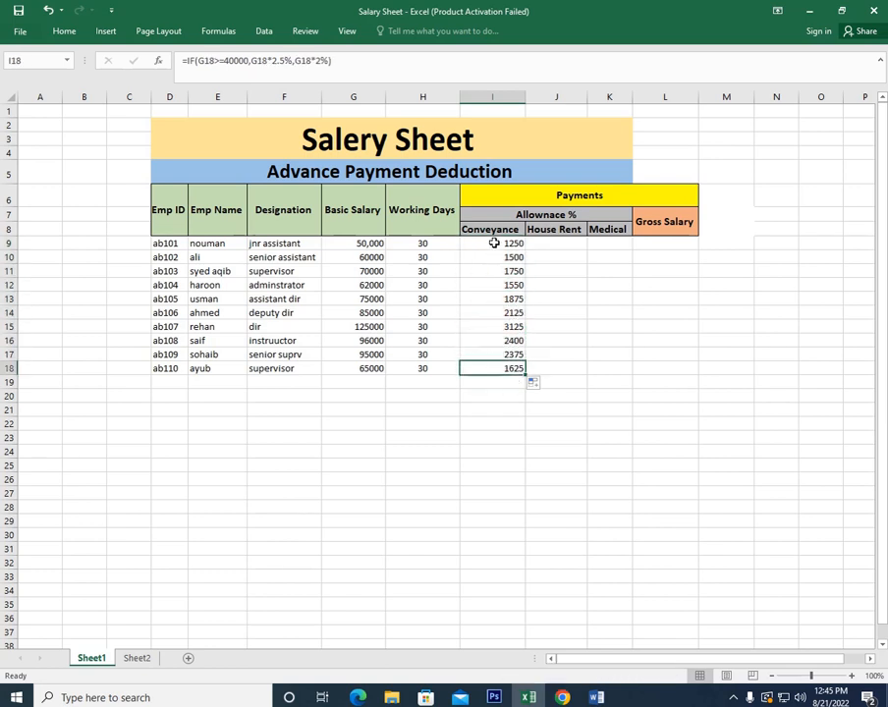
drag(494, 326, 511, 371)
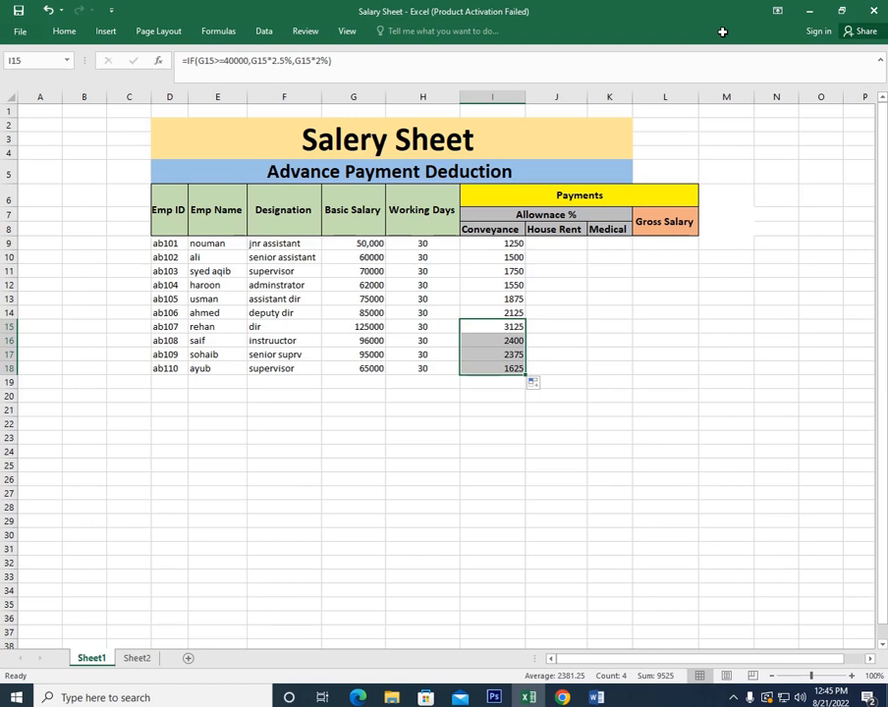
drag(487, 244, 483, 369)
click(513, 269)
- Begin an IF formula in the first House Rent cell, J9, testing whether the basic salary in G9 is at least 40000
click(538, 241)
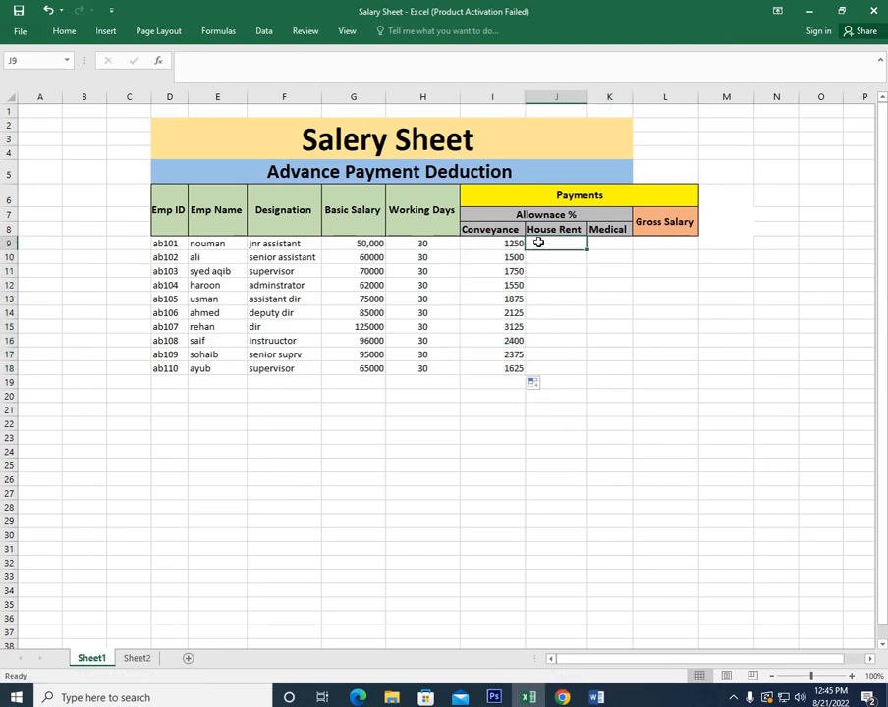
text(=if)
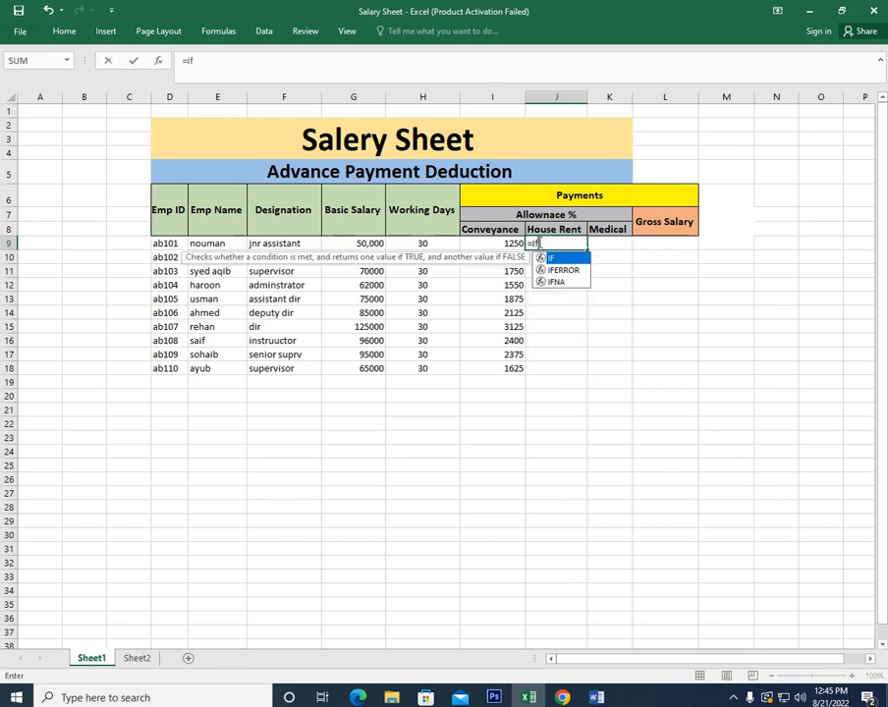
text(()
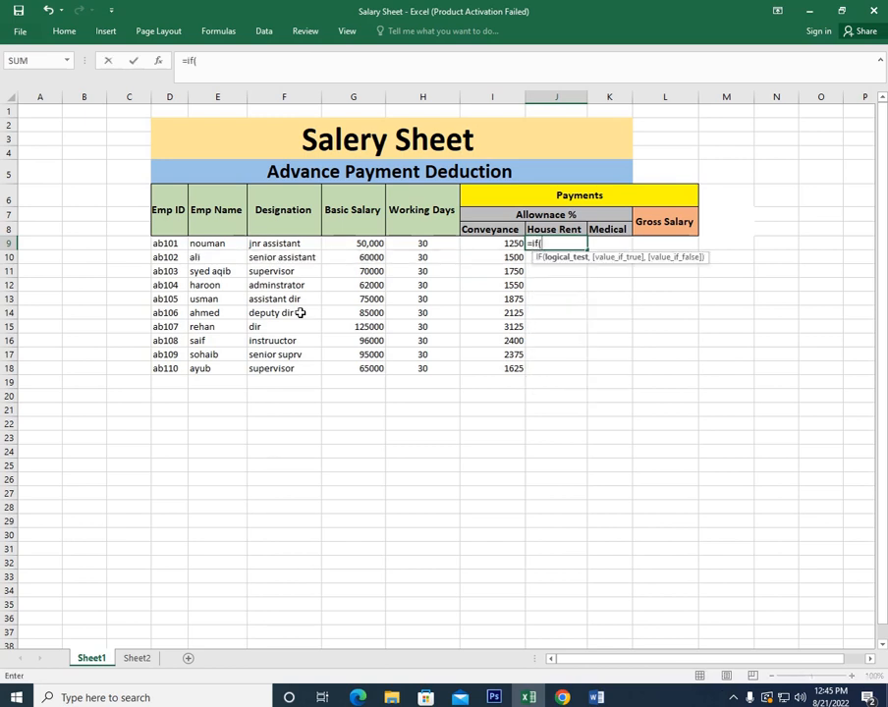
click(369, 243)
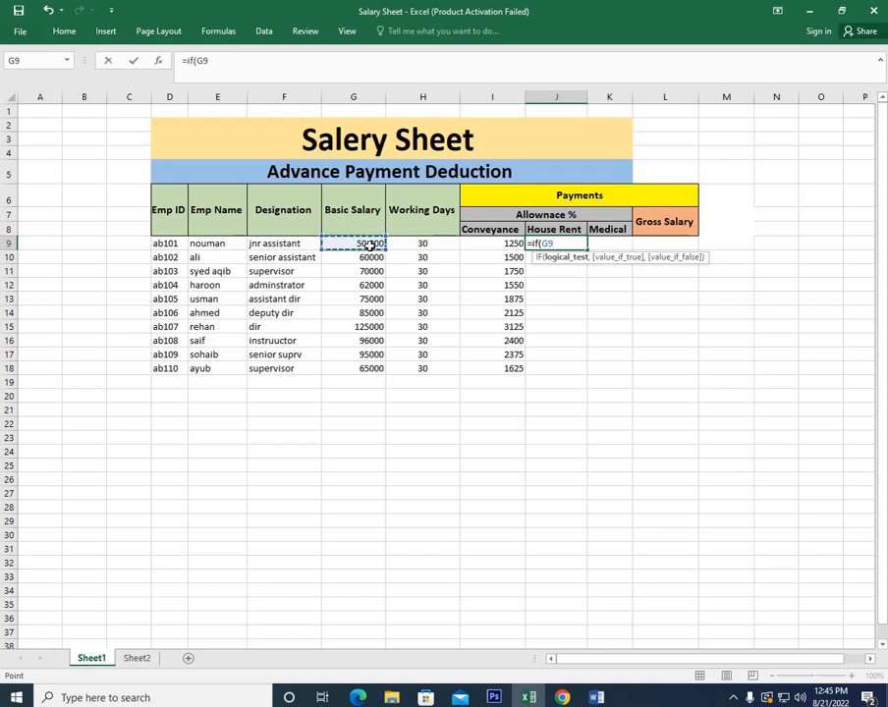
text(>=40000)
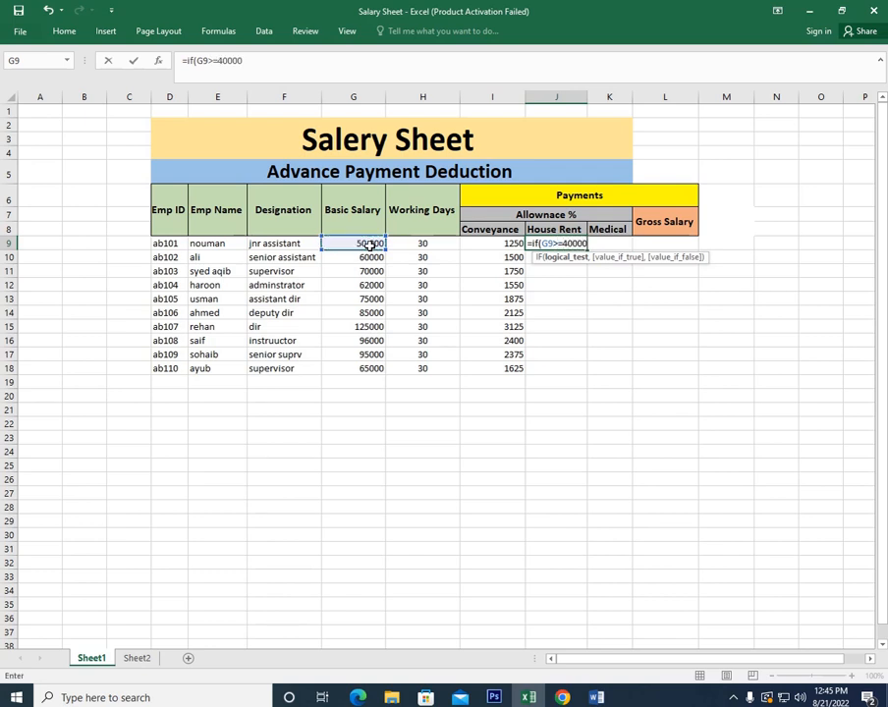
text(,)
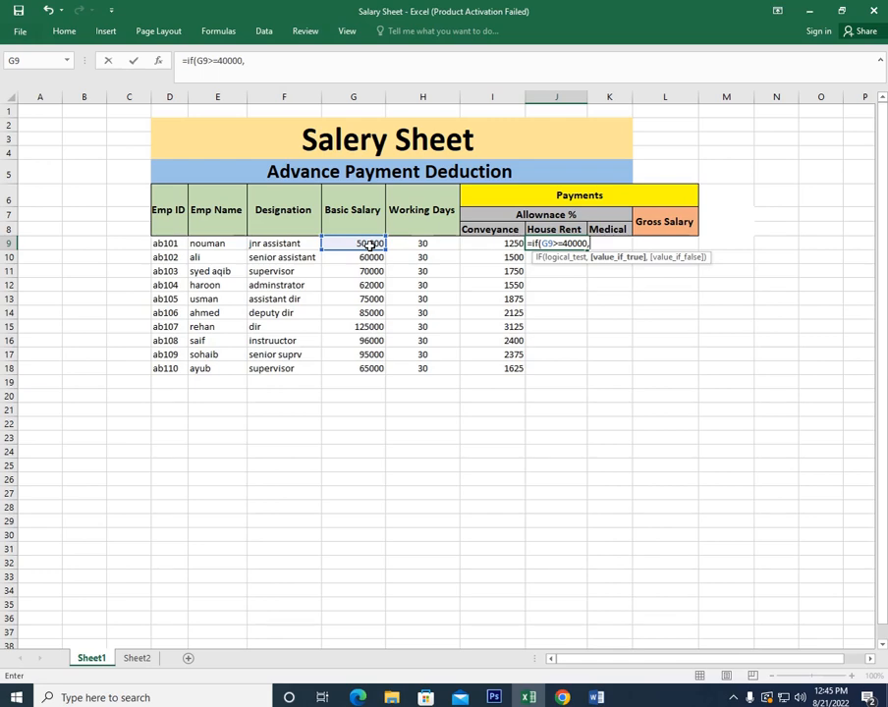
- Consult the House rent formula in the Word notes and set the value-if-true in J9 to G9*6.5%
click(370, 243)
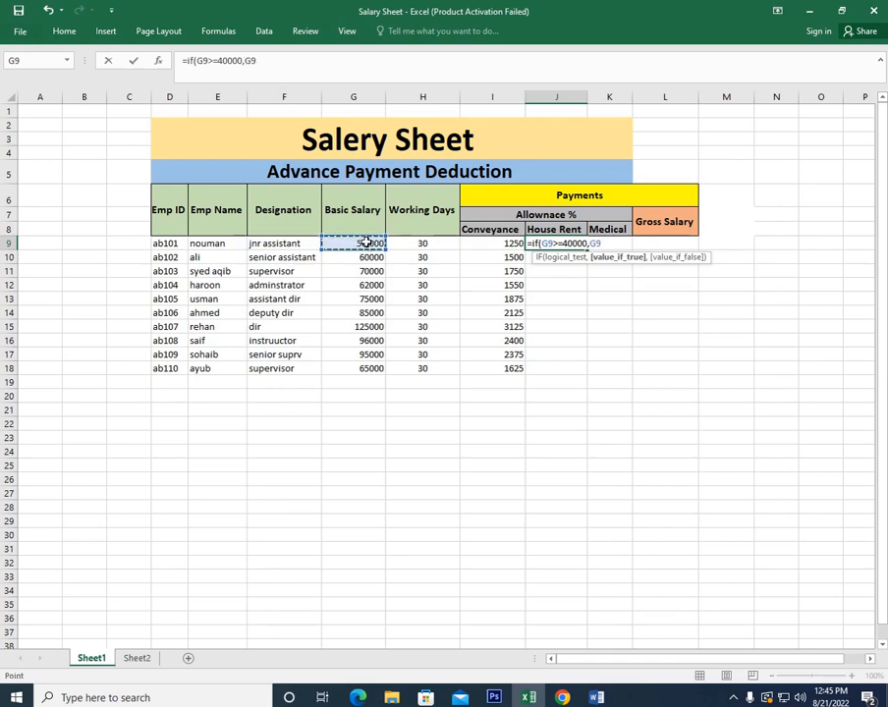
click(608, 698)
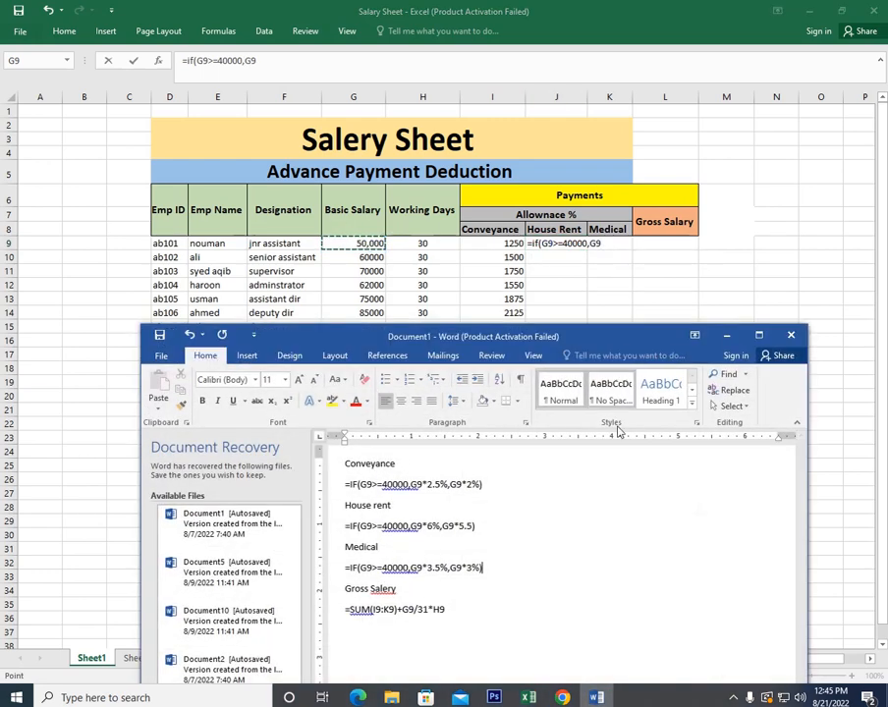
click(726, 335)
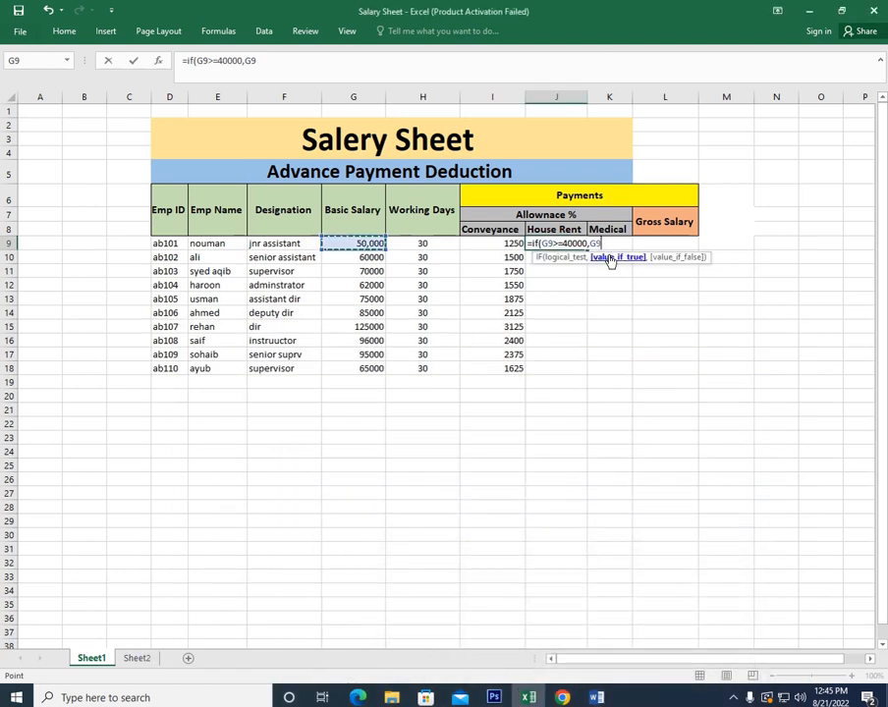
text(/)
key(BackSpace)
text(*6.5)
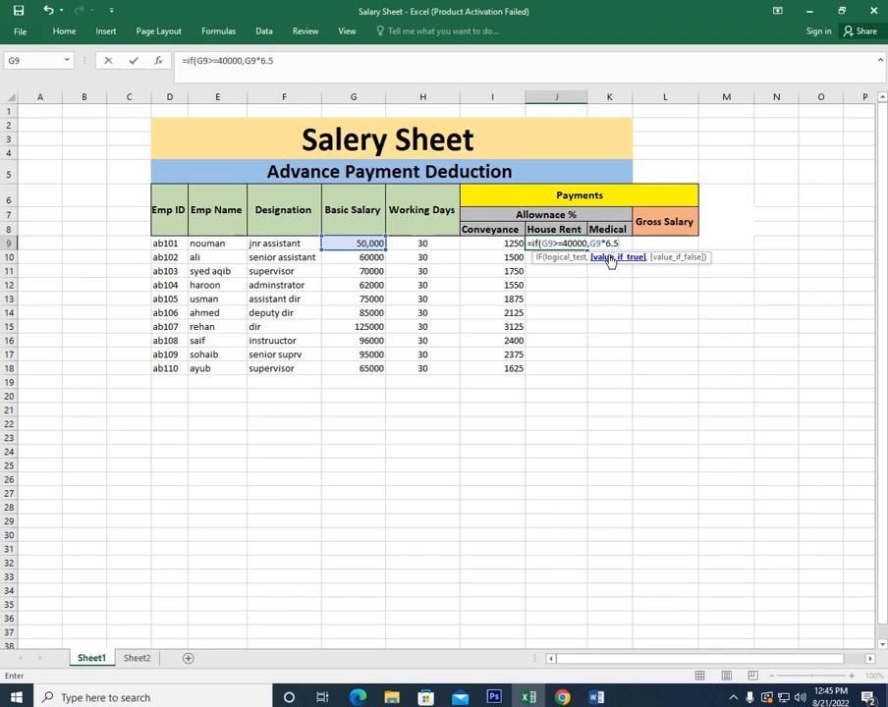
text(%,)
- Check the Word notes and complete the House Rent formula in J9 with G9*5.5% as the value-if-false
click(370, 245)
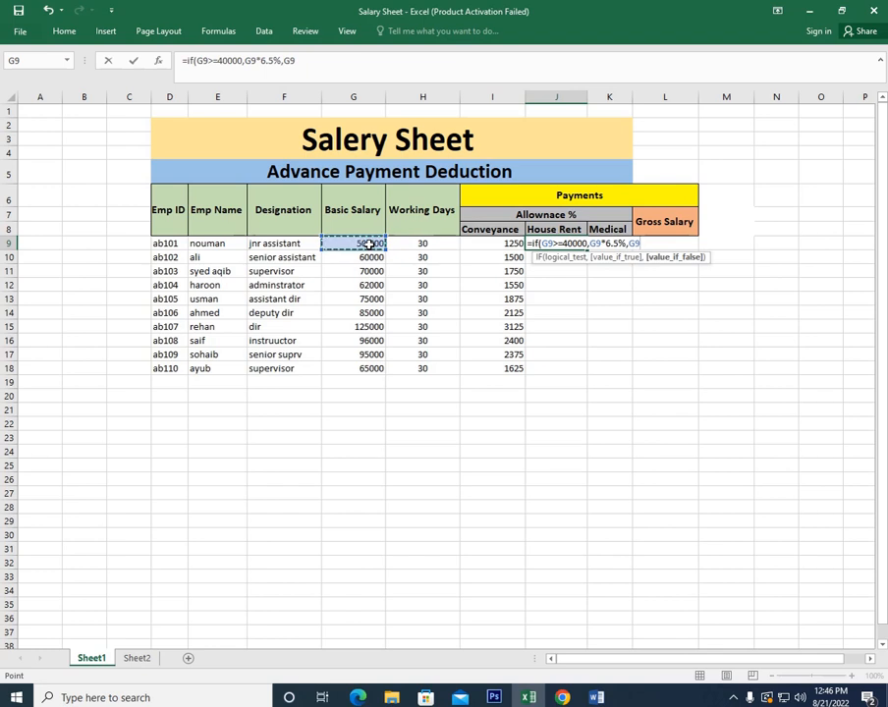
text(*)
click(597, 698)
click(725, 335)
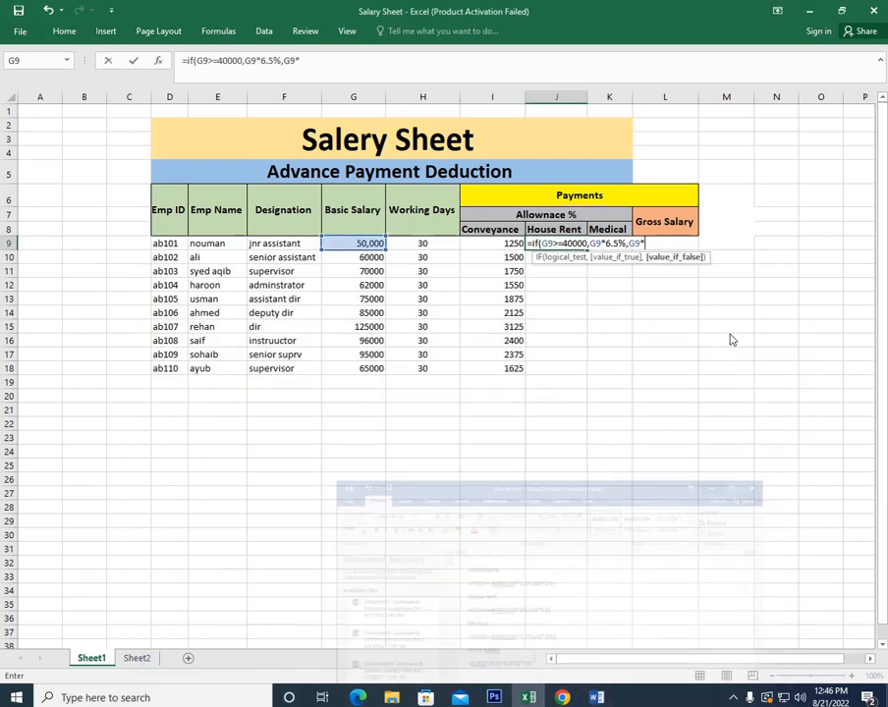
text(5.5)
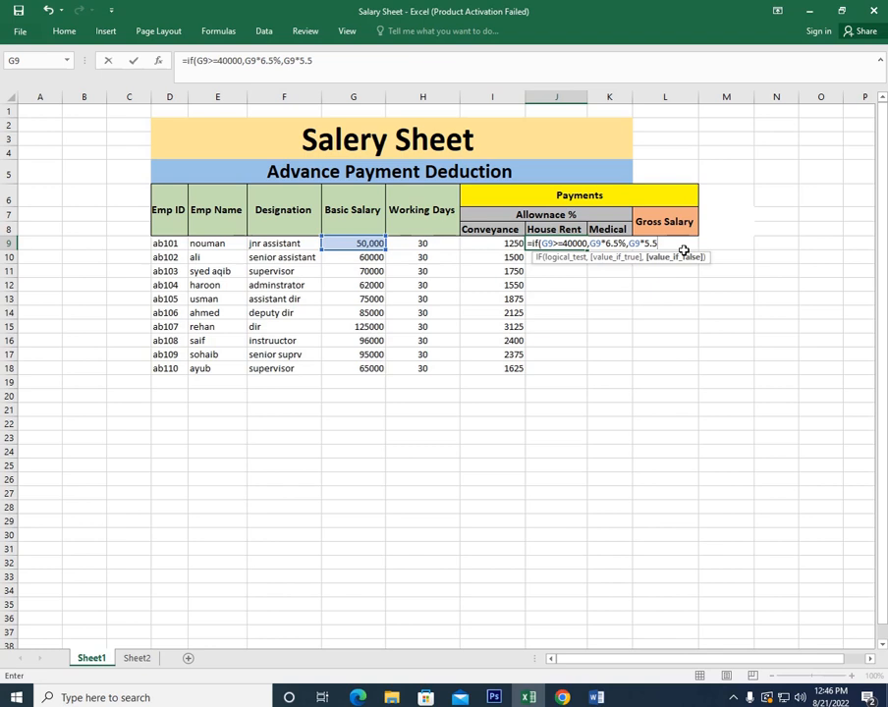
text())
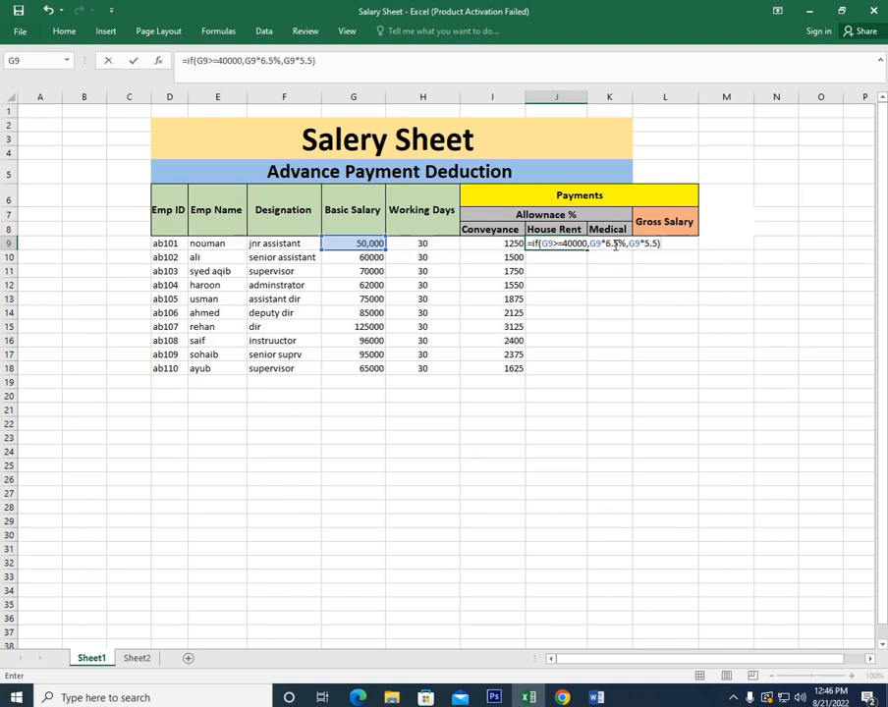
click(664, 244)
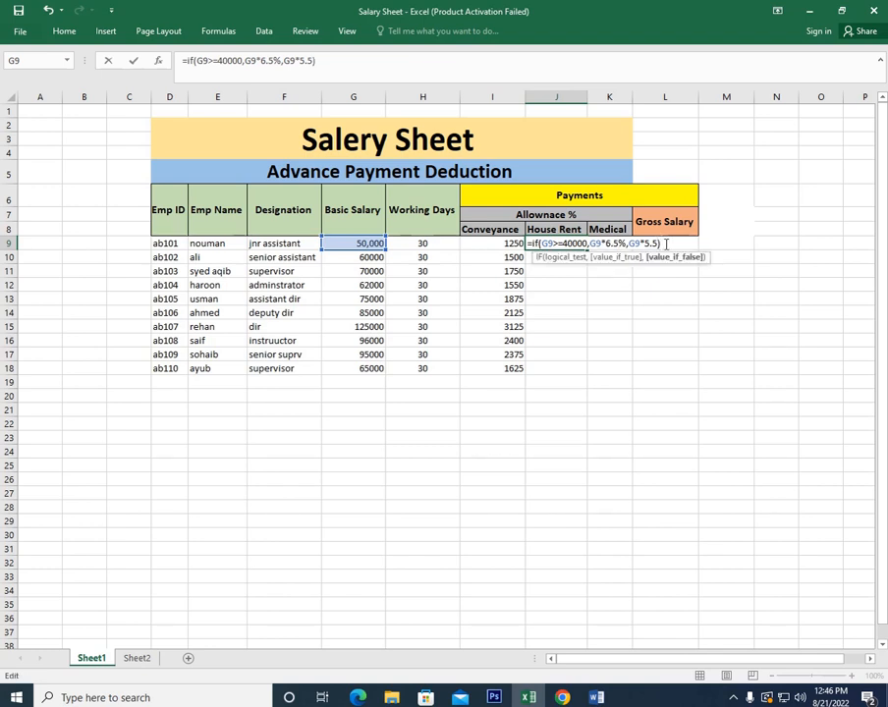
text(%)
key(Return)
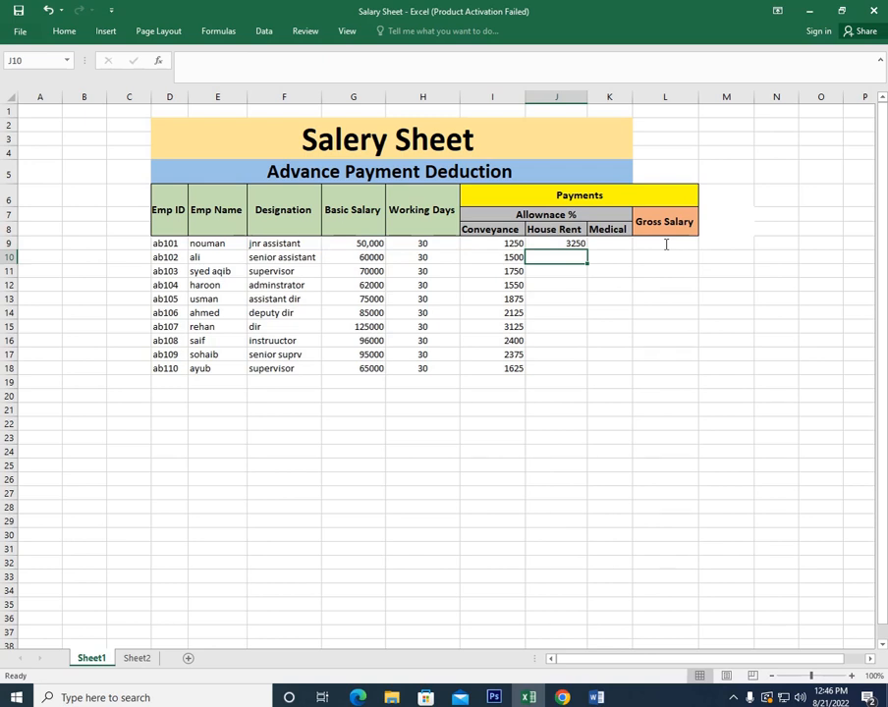
- Fill the House Rent formula from cell J9 down through cell J18
click(570, 243)
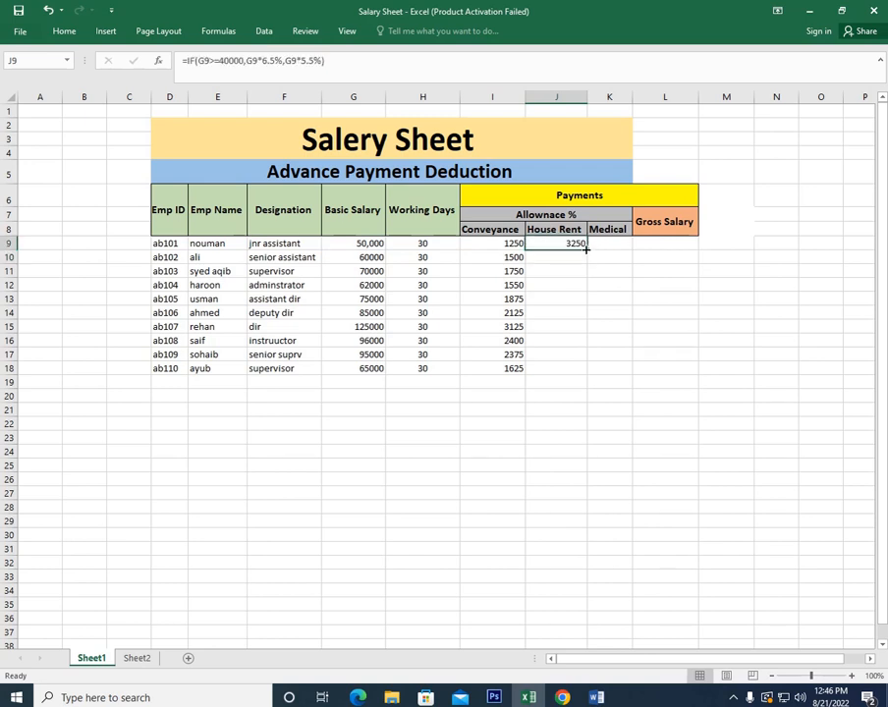
drag(586, 250, 578, 369)
click(566, 428)
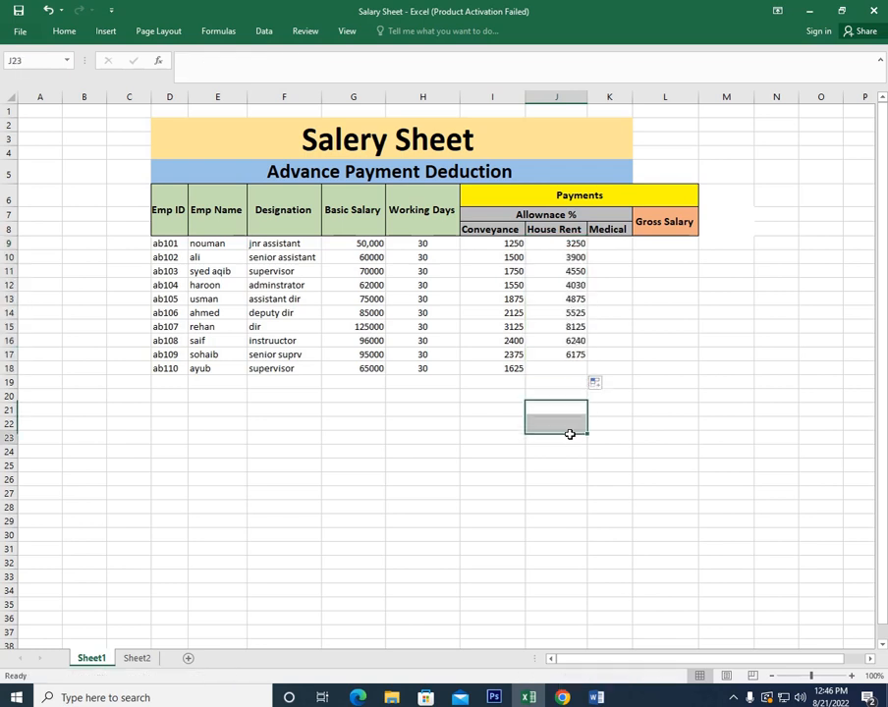
click(611, 252)
click(612, 244)
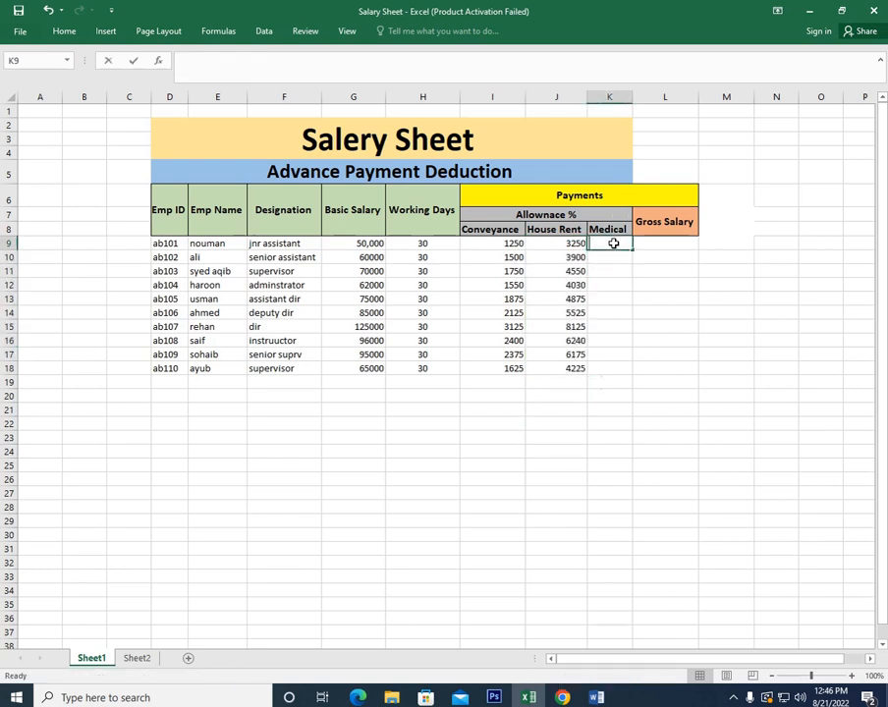
text(=)
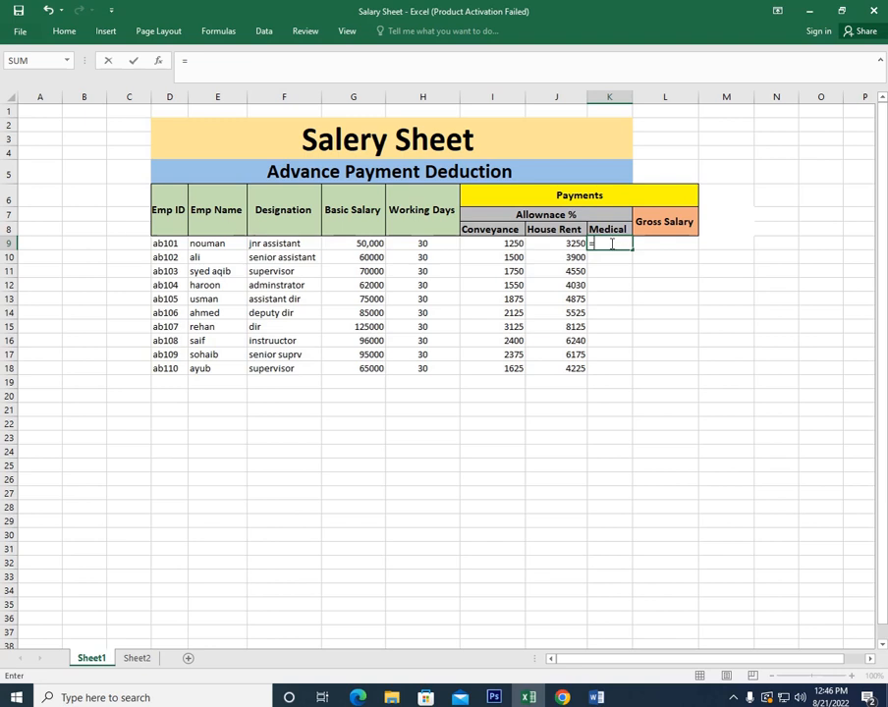
click(498, 243)
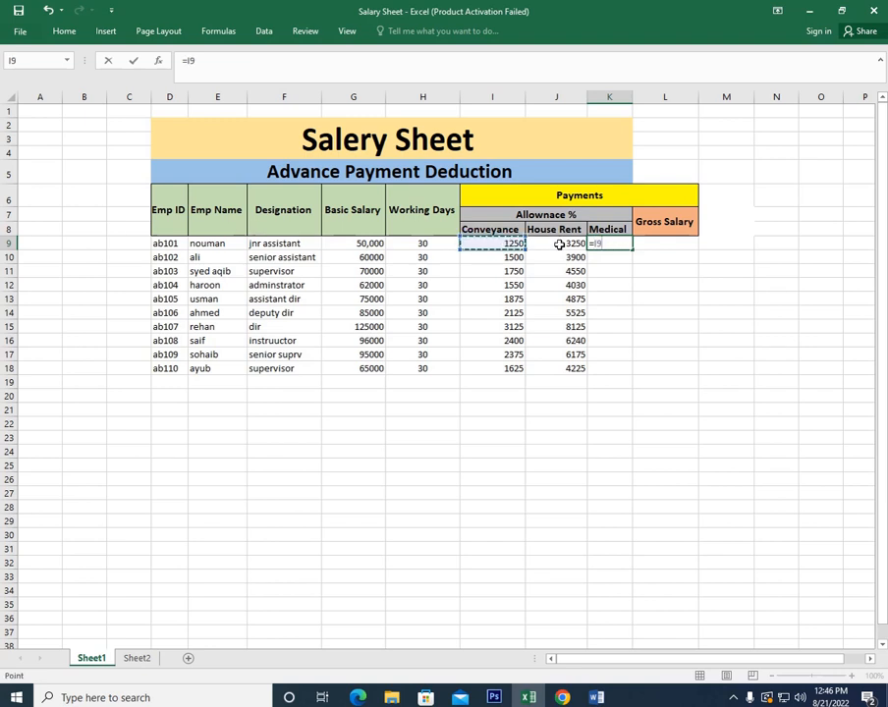
key(BackSpace)
key(BackSpace)
key(BackSpace)
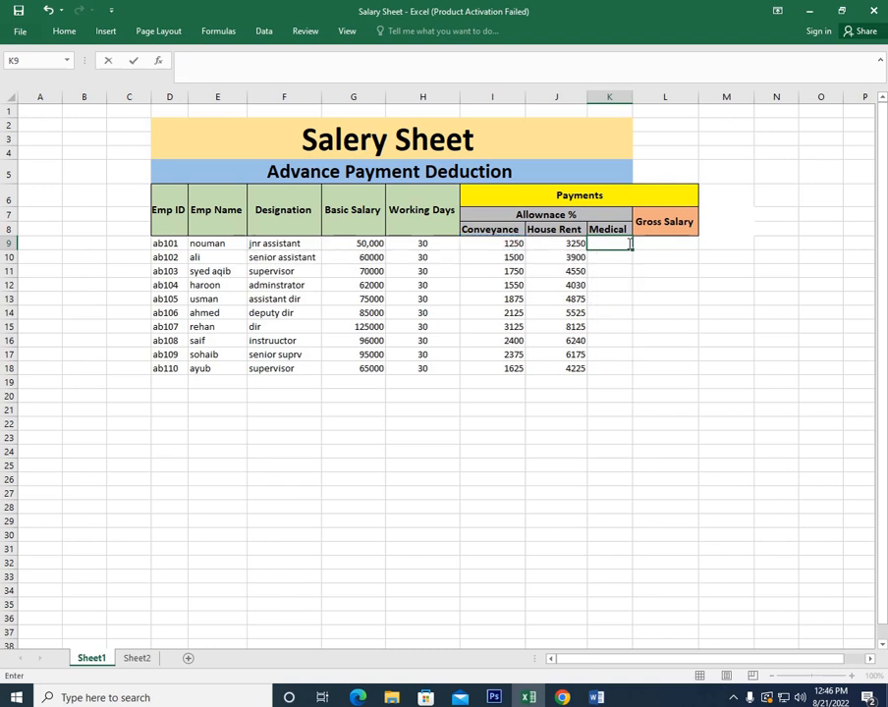
click(556, 400)
- Review the IF formulas and their percentage rates in the first Conveyance and House Rent cells, I9 and J9
double_click(503, 240)
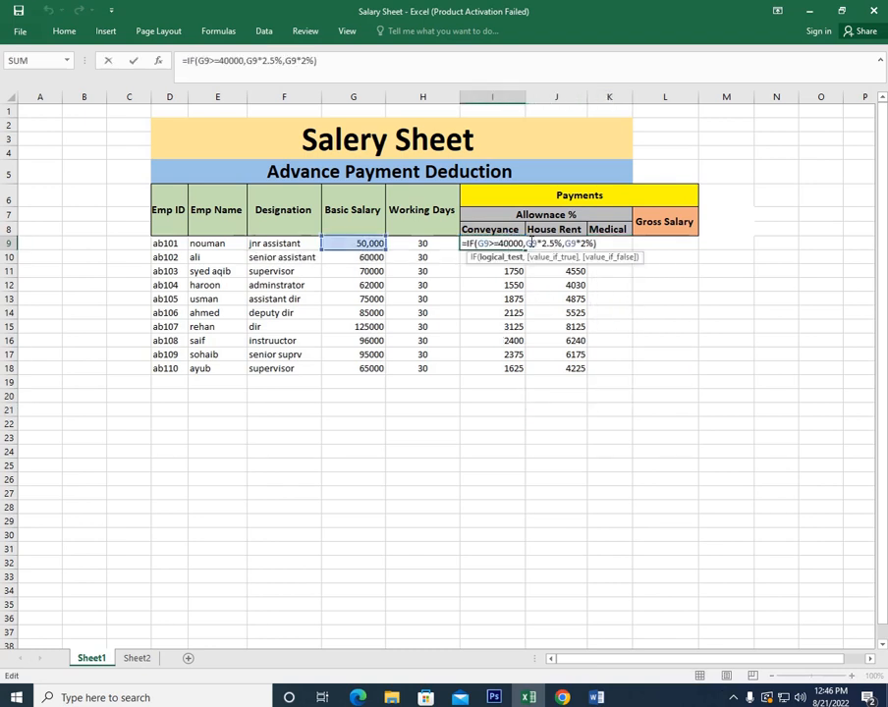
drag(542, 244, 556, 244)
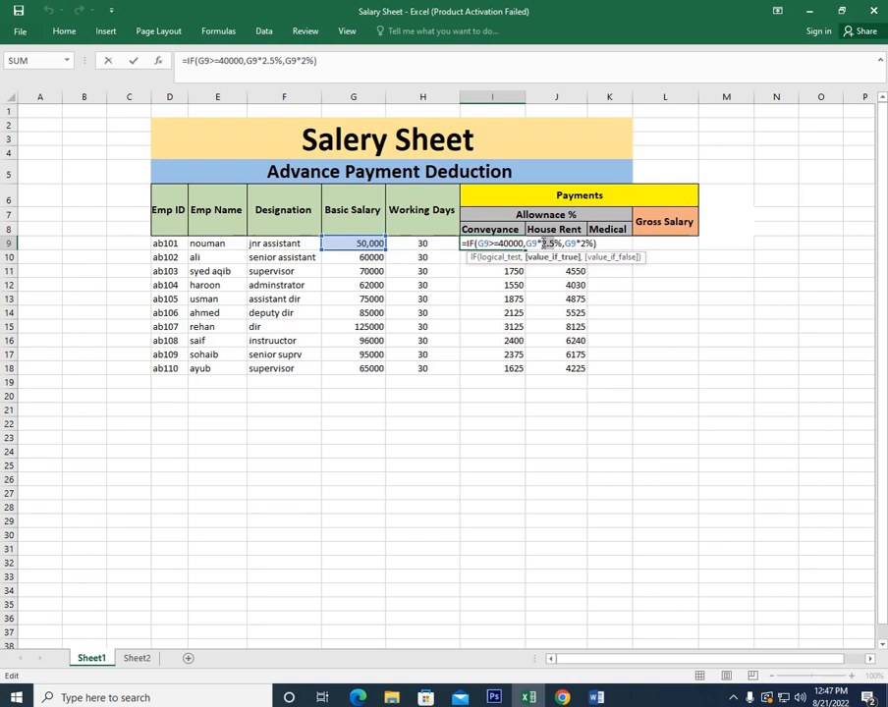
key(Return)
key(Up)
key(Down)
key(Up)
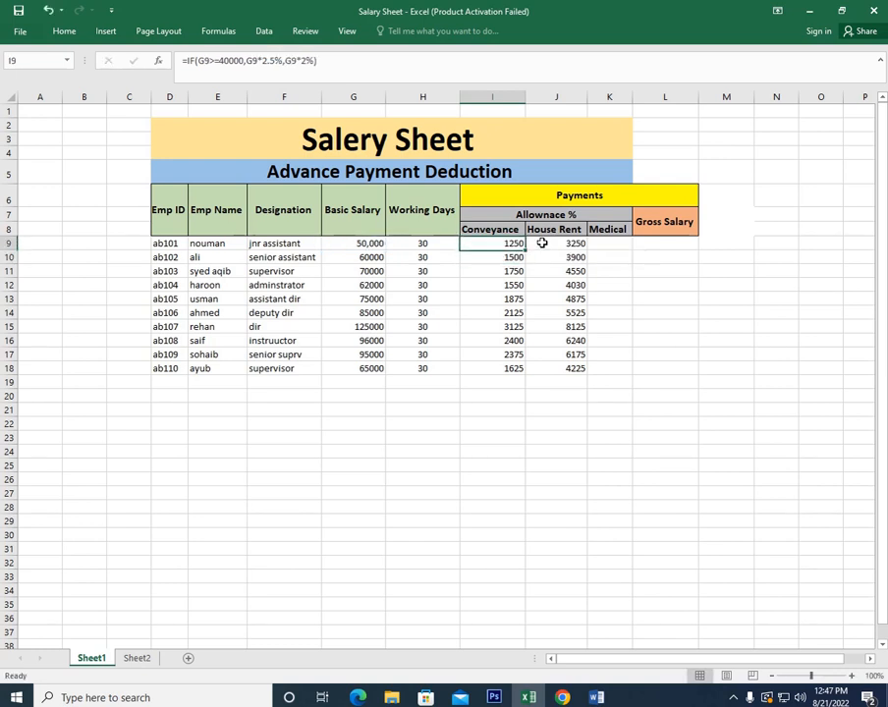
key(Down)
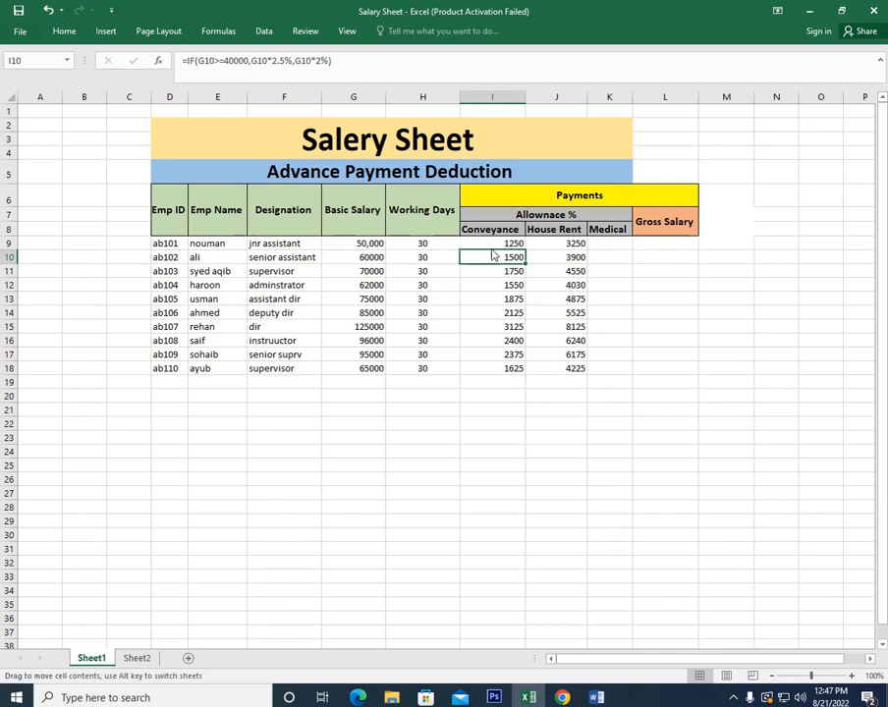
click(494, 243)
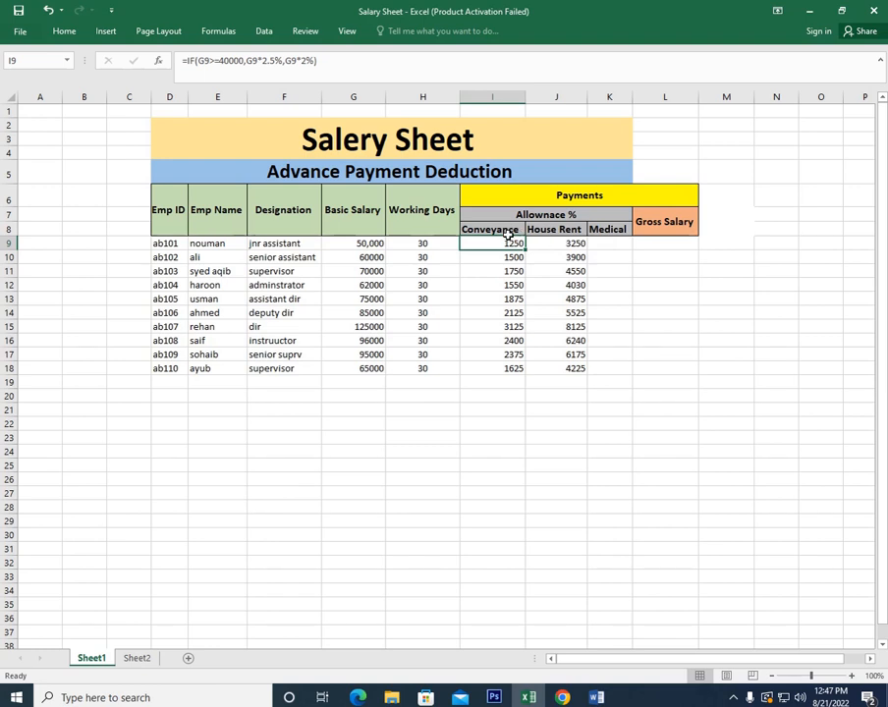
click(562, 244)
double_click(566, 244)
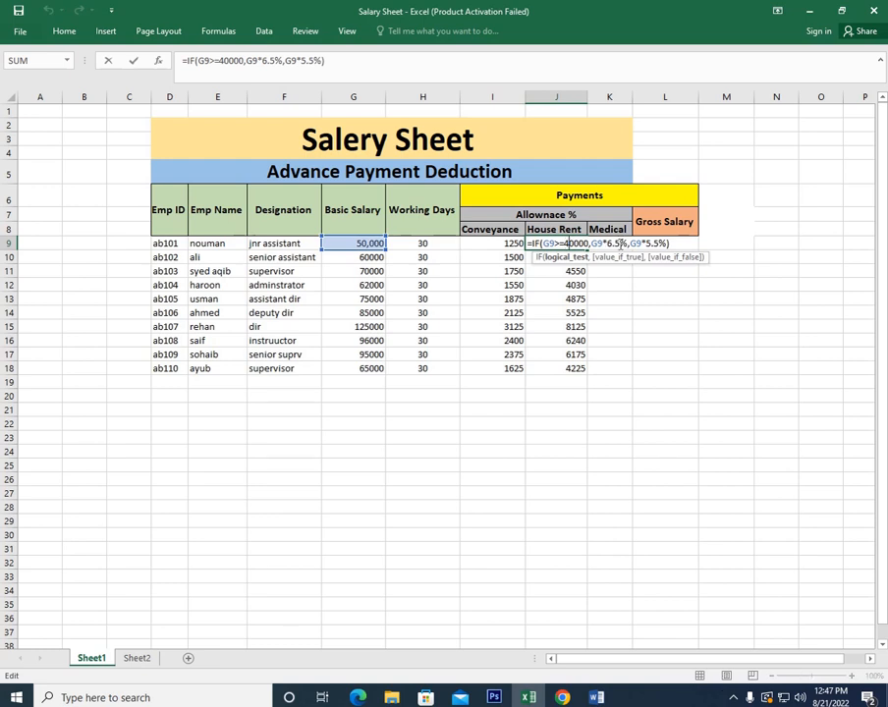
key(Return)
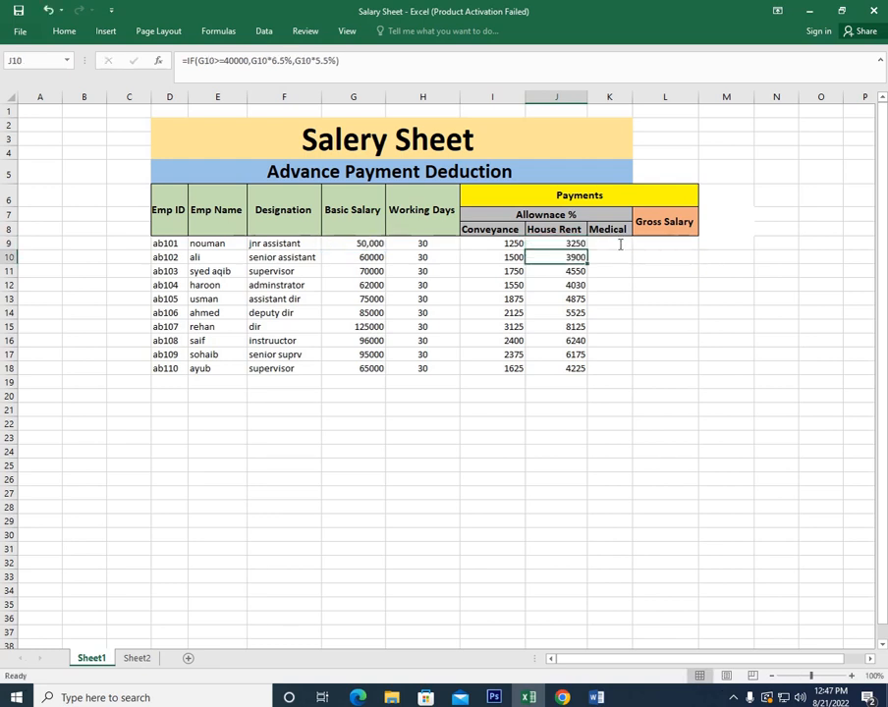
- Begin an IF formula in the first Medical cell, K9, testing whether the basic salary in G9 is at least 40000
click(601, 244)
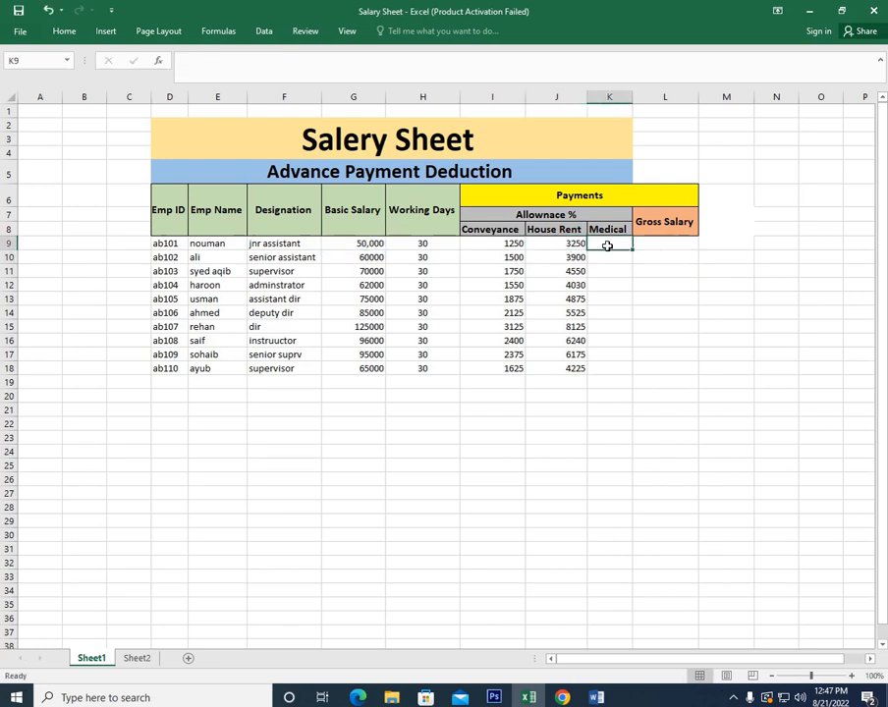
text(=)
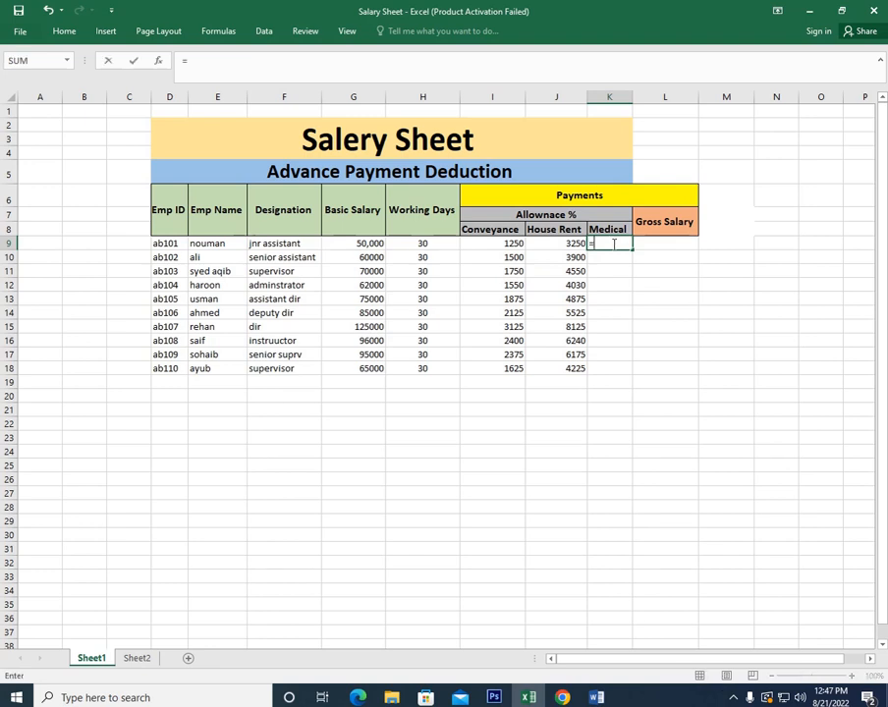
text(if()
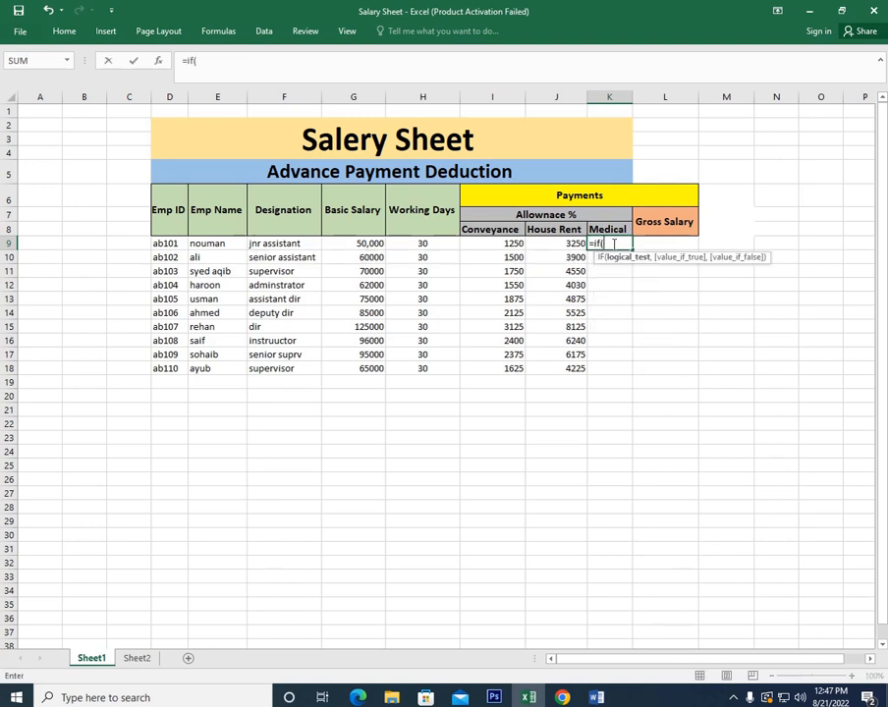
click(343, 243)
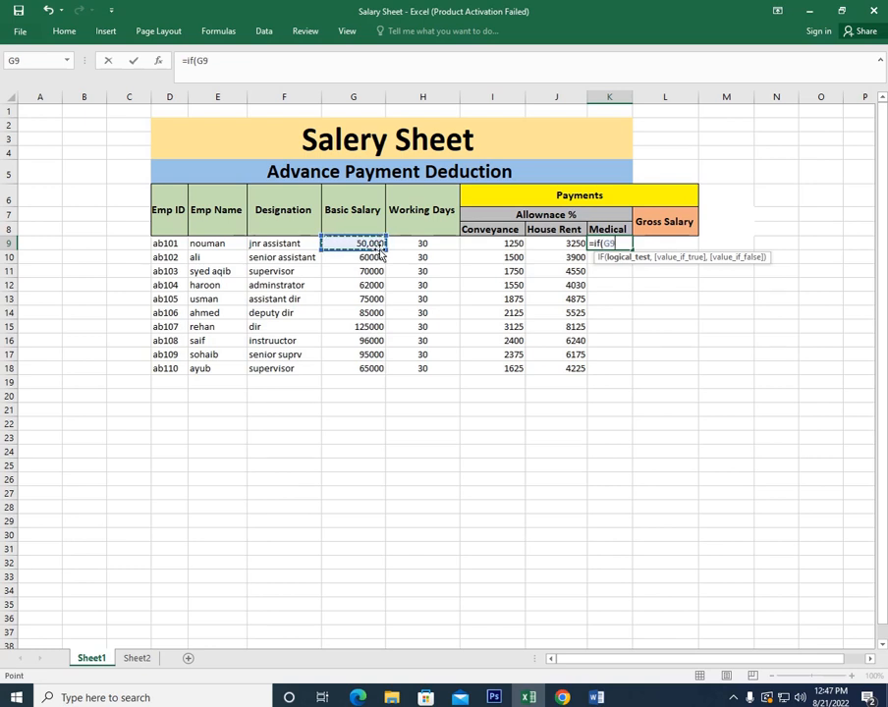
text(>=40000)
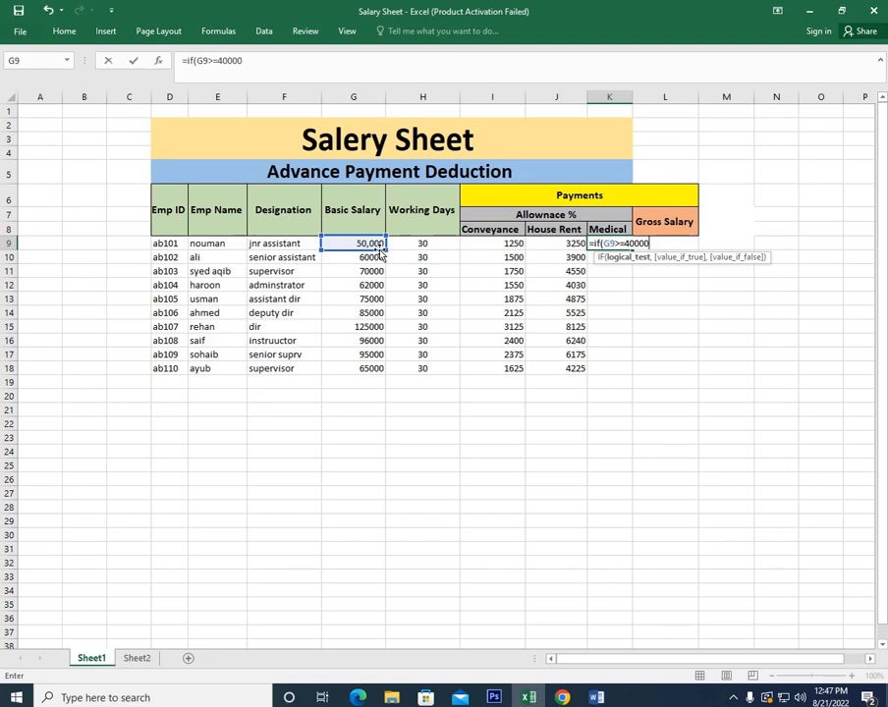
text(,)
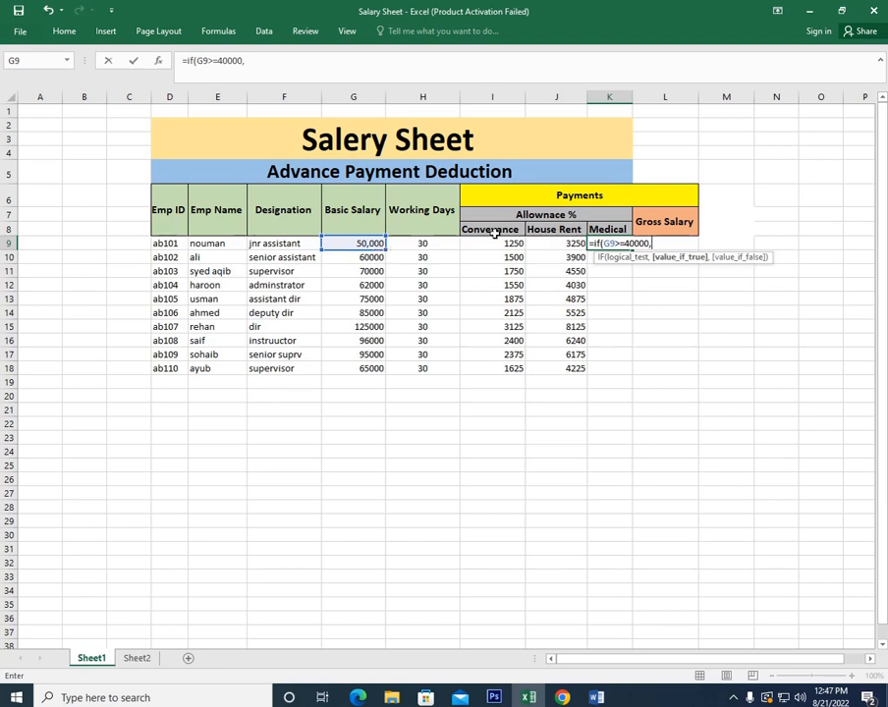
- Consult the Medical formula in the Word notes and enter G9*3.5 for the value-if-true in K9
click(344, 247)
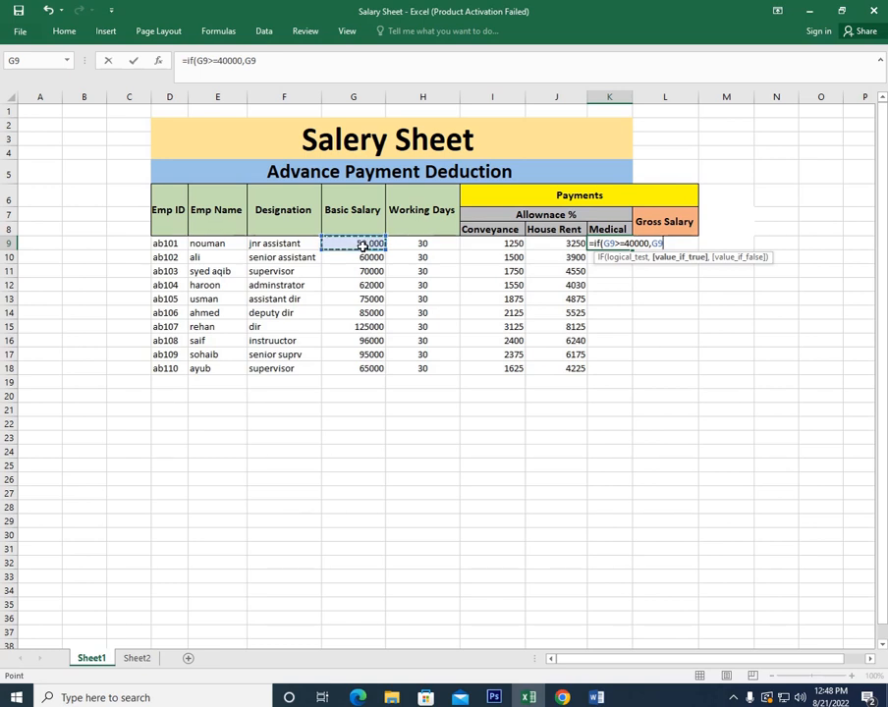
click(595, 697)
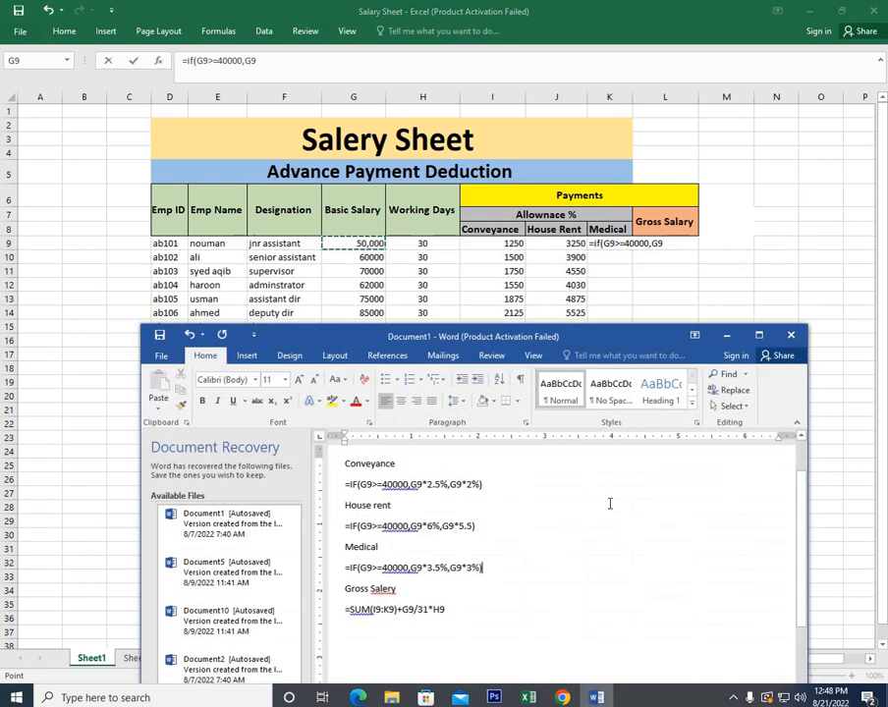
click(726, 336)
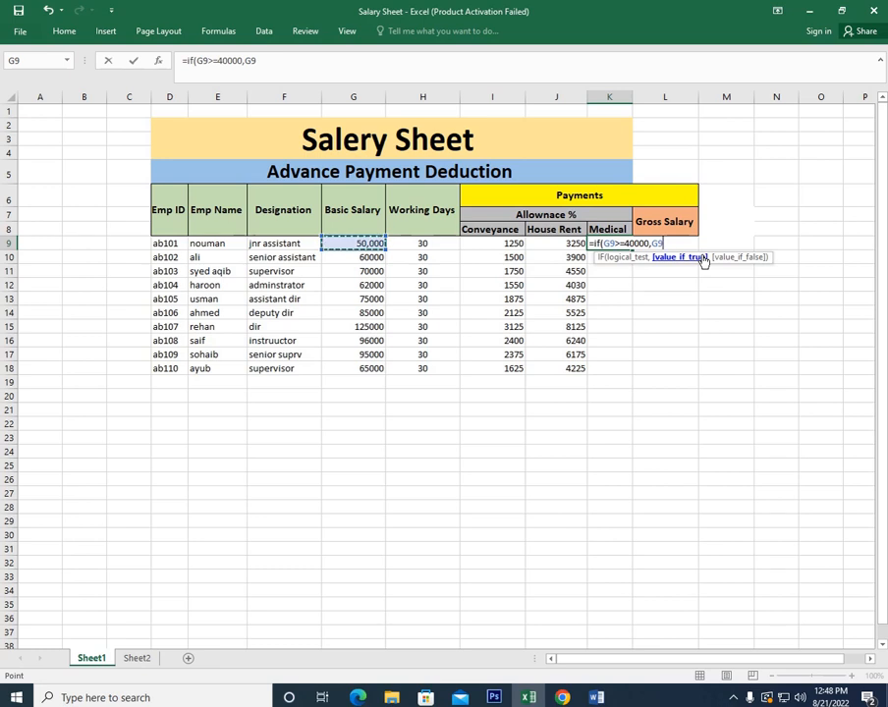
text(*3.5)
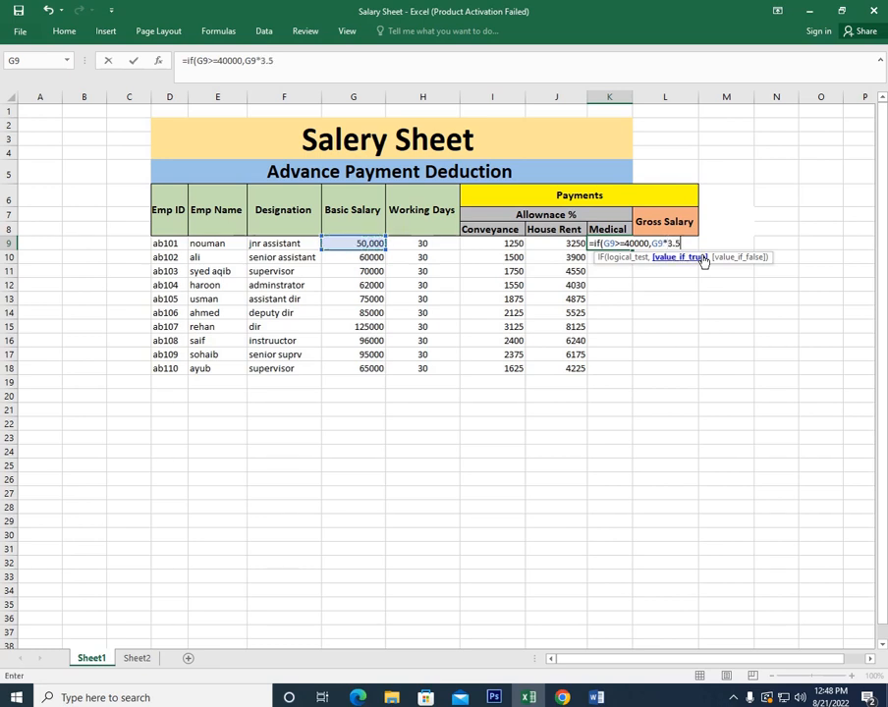
- Make the 3.5 rate in K9 a percentage and complete the formula with G9*3% as the value-if-false
text(%,)
click(349, 243)
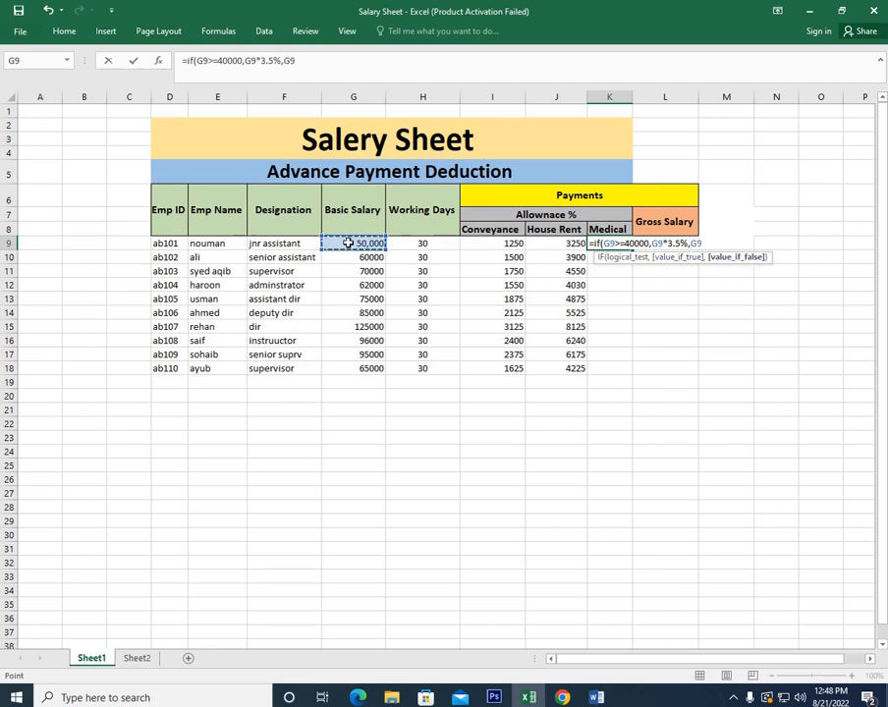
text(*3%)
key(Return)
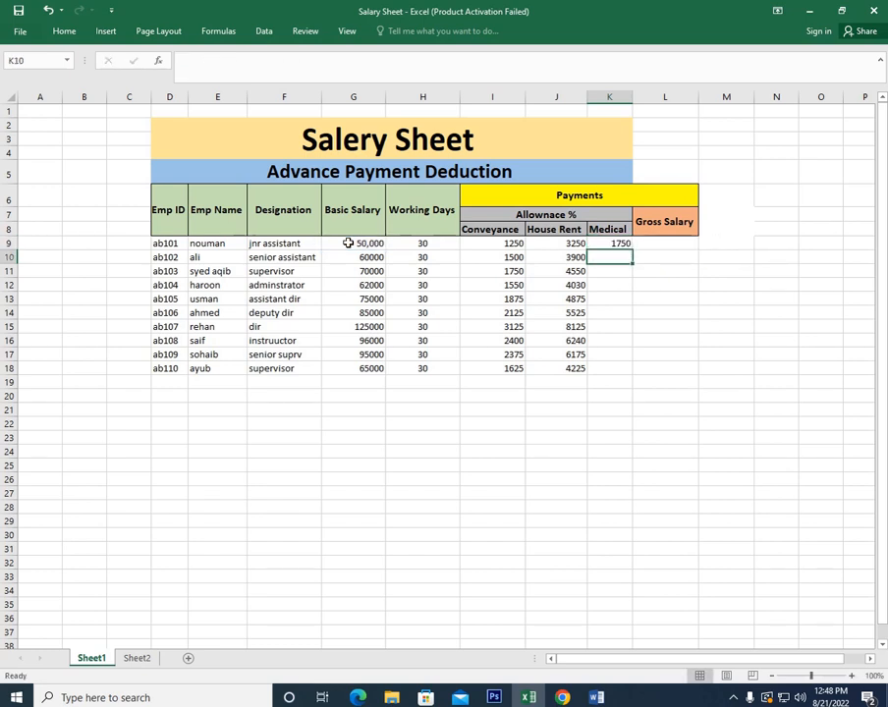
- Fill the Medical formula from cell K9 down through cell K18
click(621, 242)
click(621, 256)
click(617, 244)
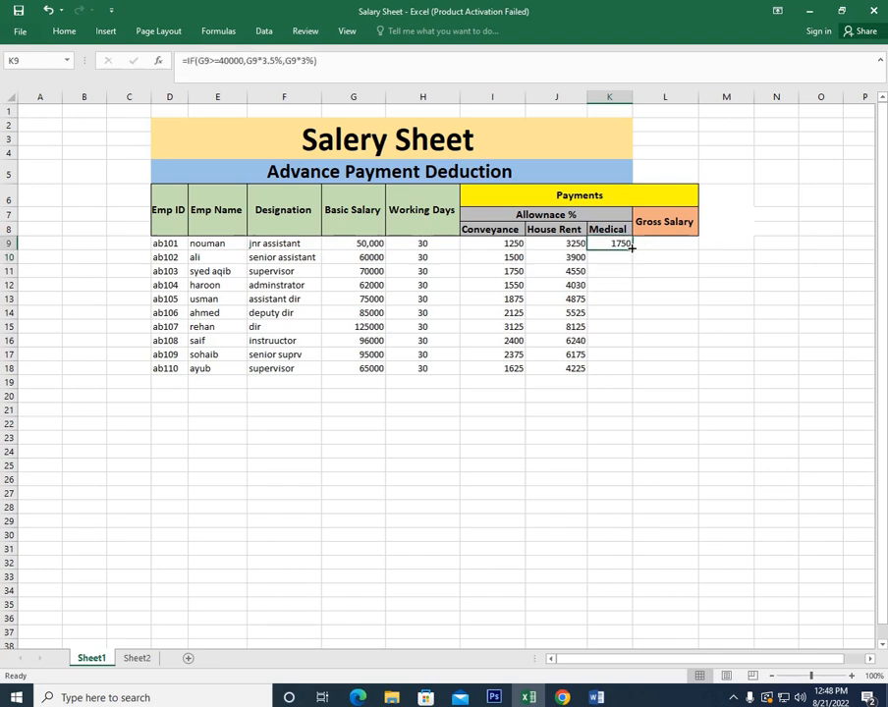
drag(633, 250, 620, 372)
click(610, 420)
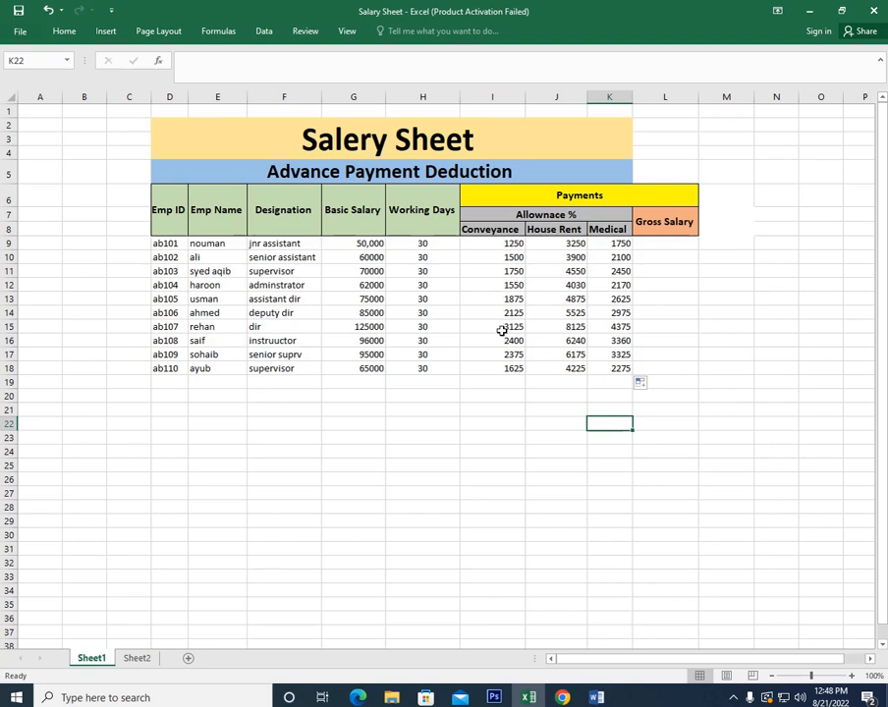
click(610, 247)
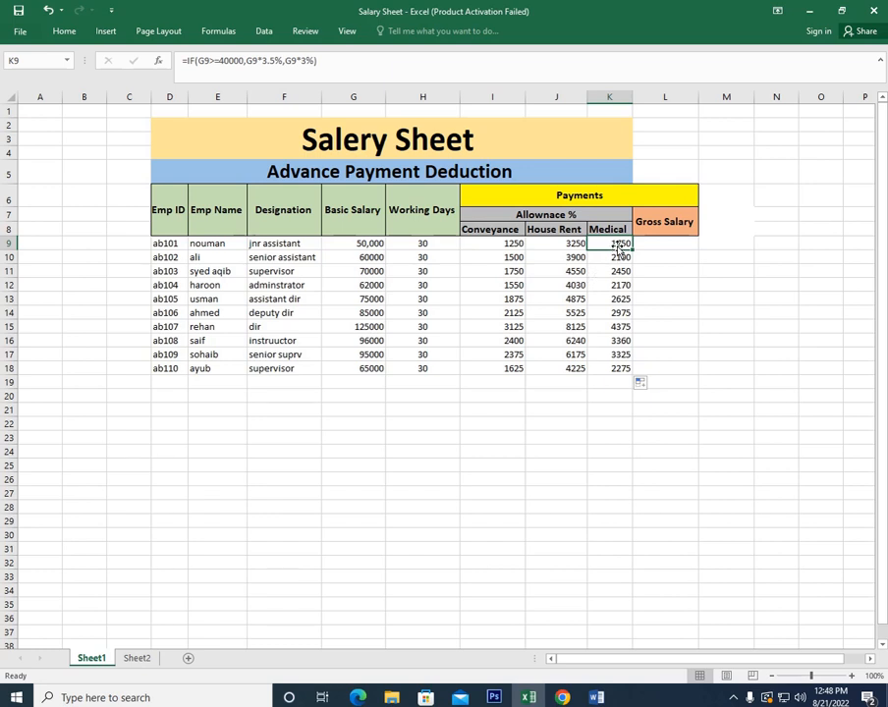
drag(634, 251, 631, 376)
click(695, 353)
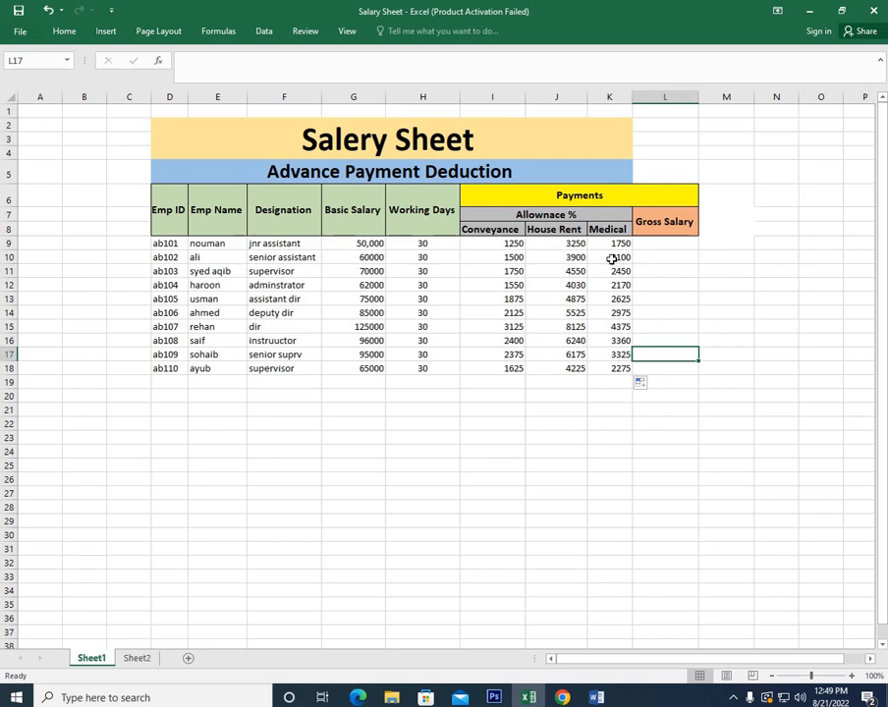
- Centre the Conveyance, House Rent and Medical values in cells I9 to K18
drag(491, 245, 595, 364)
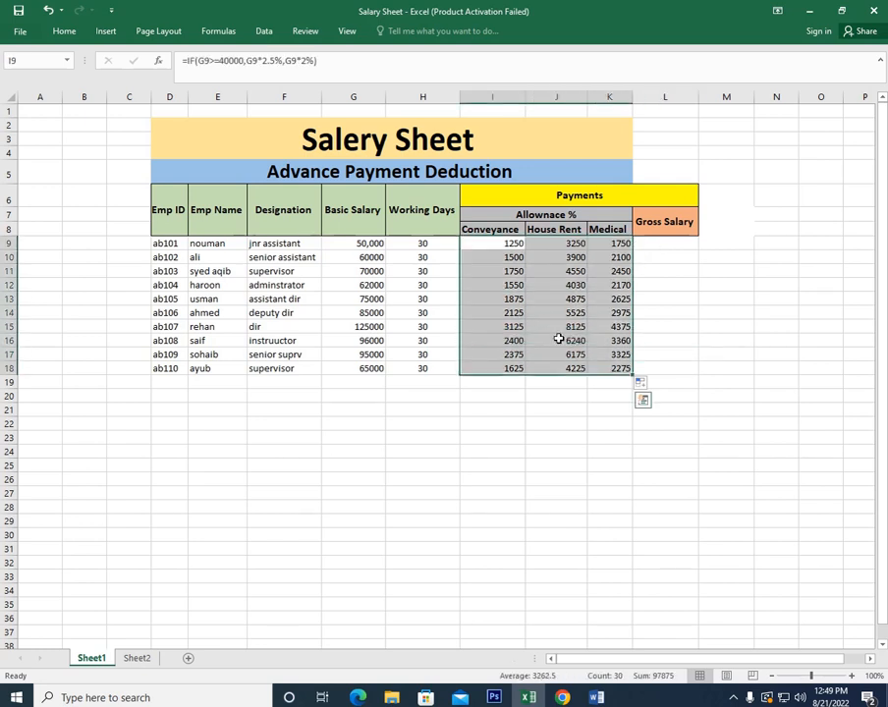
click(64, 30)
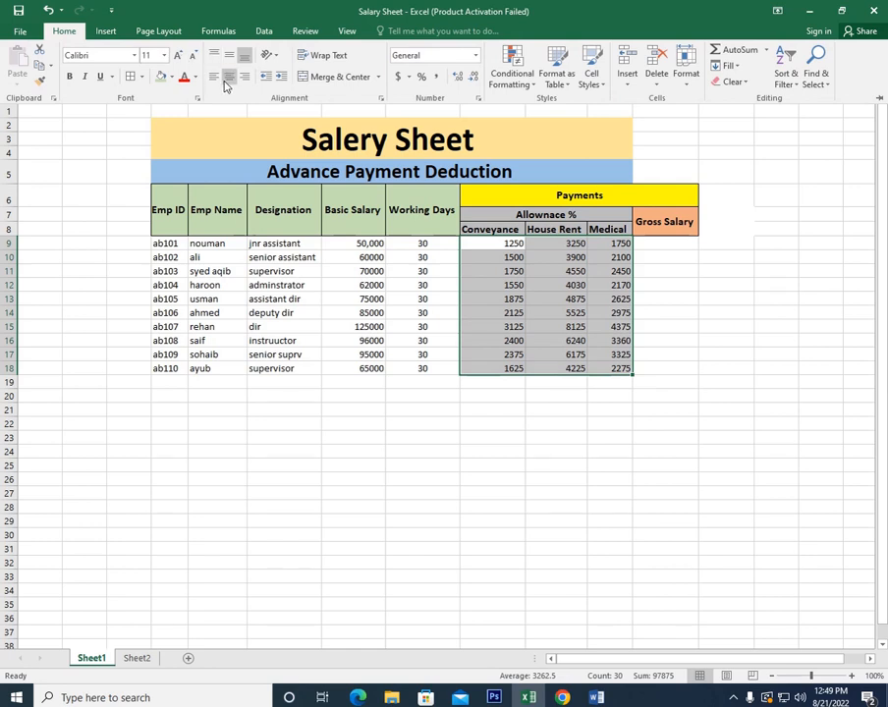
click(660, 279)
- Try to start a SUM formula in the first Gross Salary cell, L9, over the allowances in I9 to K9
click(665, 244)
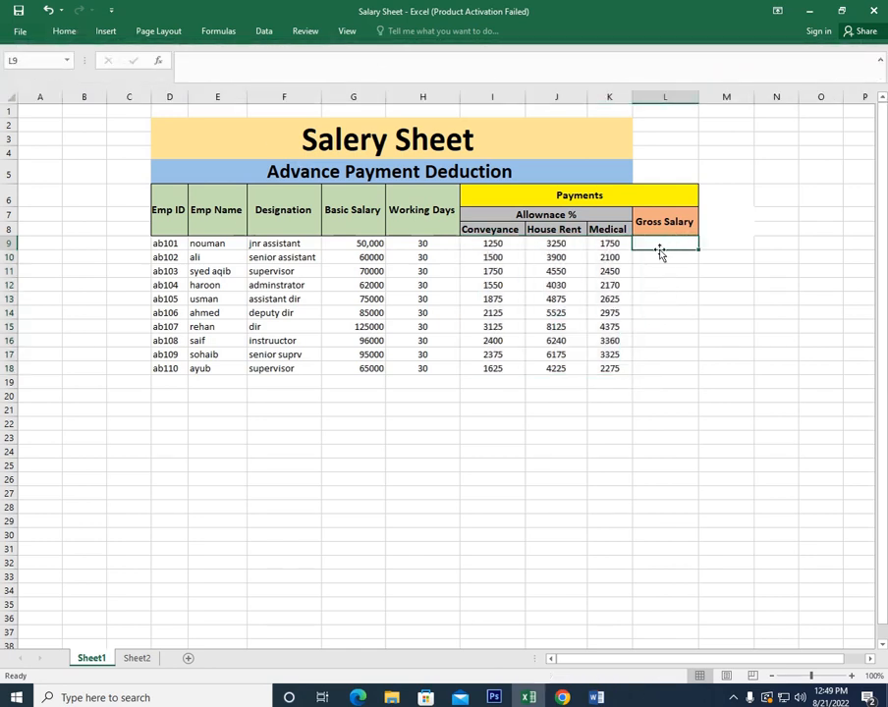
text(=)
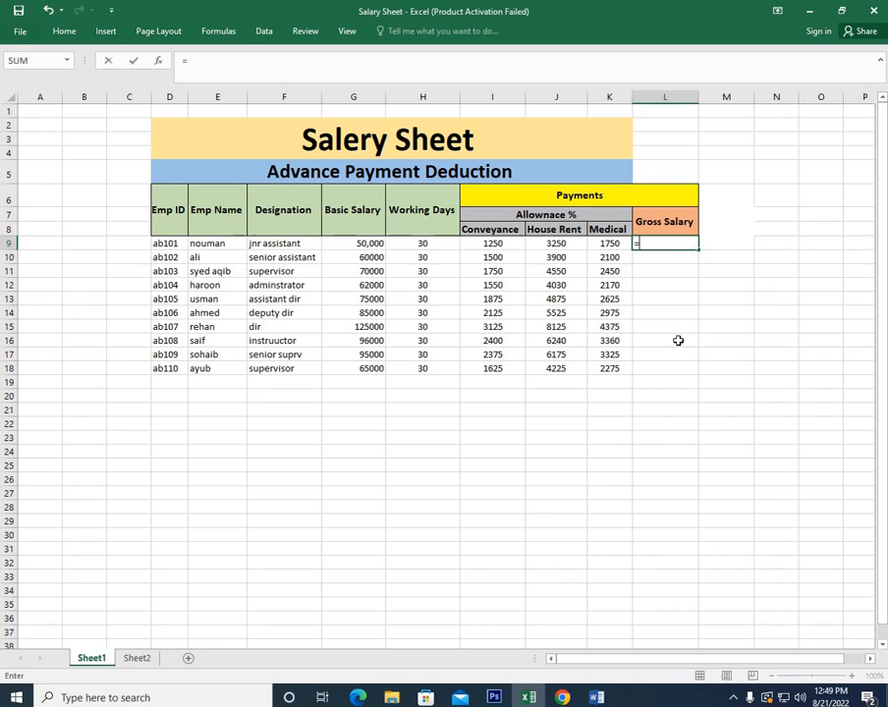
click(483, 244)
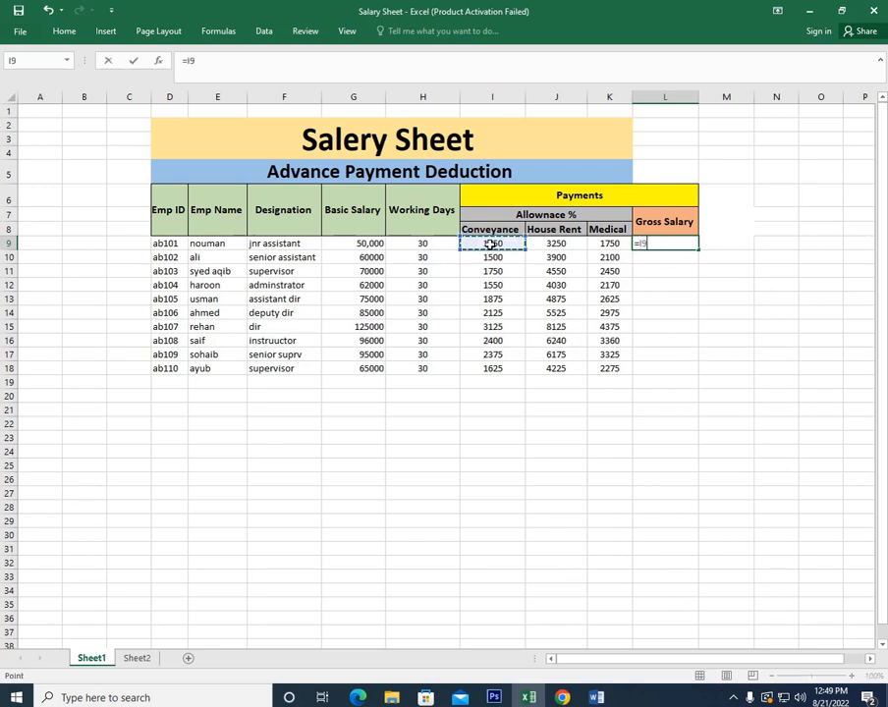
key(BackSpace)
key(BackSpace)
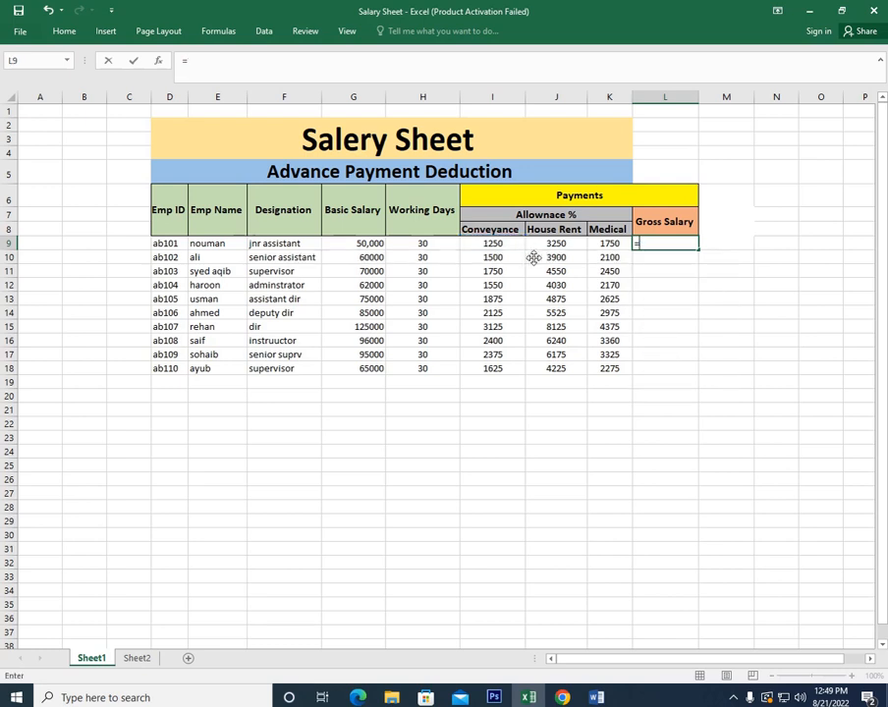
text(sum)
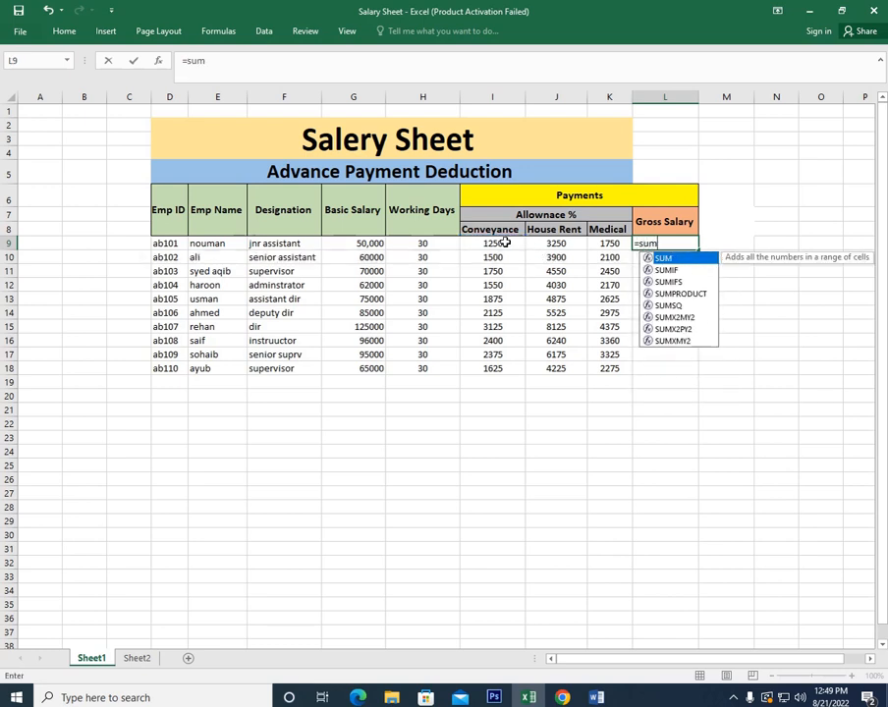
drag(503, 243, 598, 244)
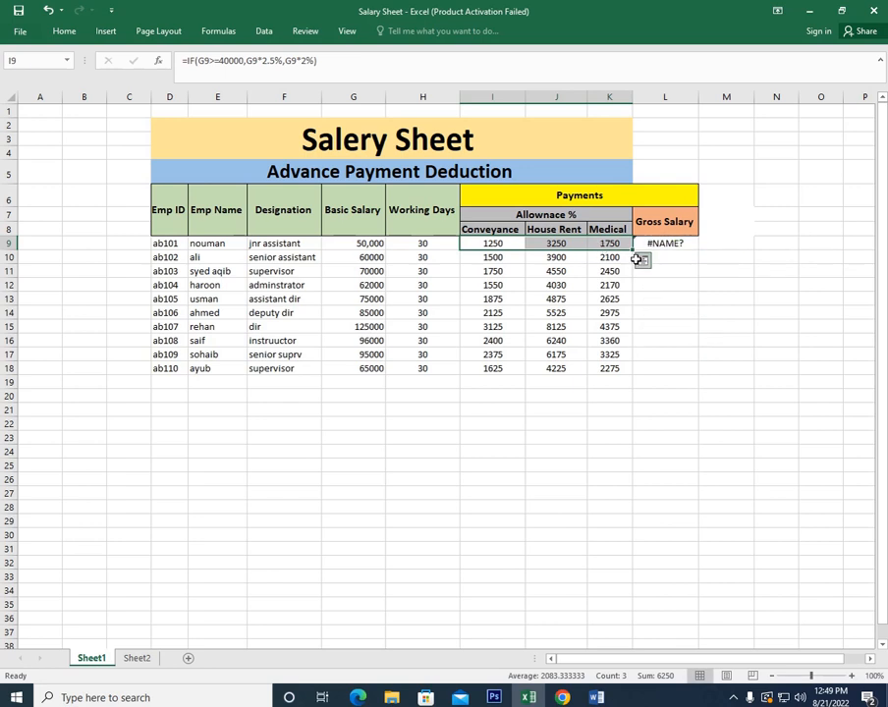
- Give the SUM in L9 the range I9:K9 and append a plus sign after its closing bracket
click(670, 248)
double_click(685, 243)
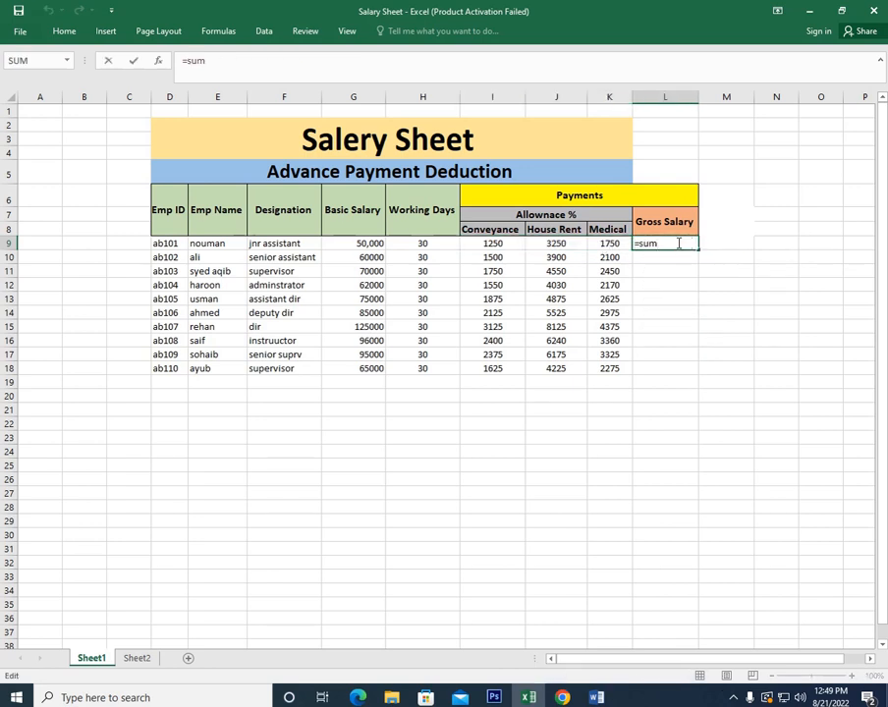
text(()
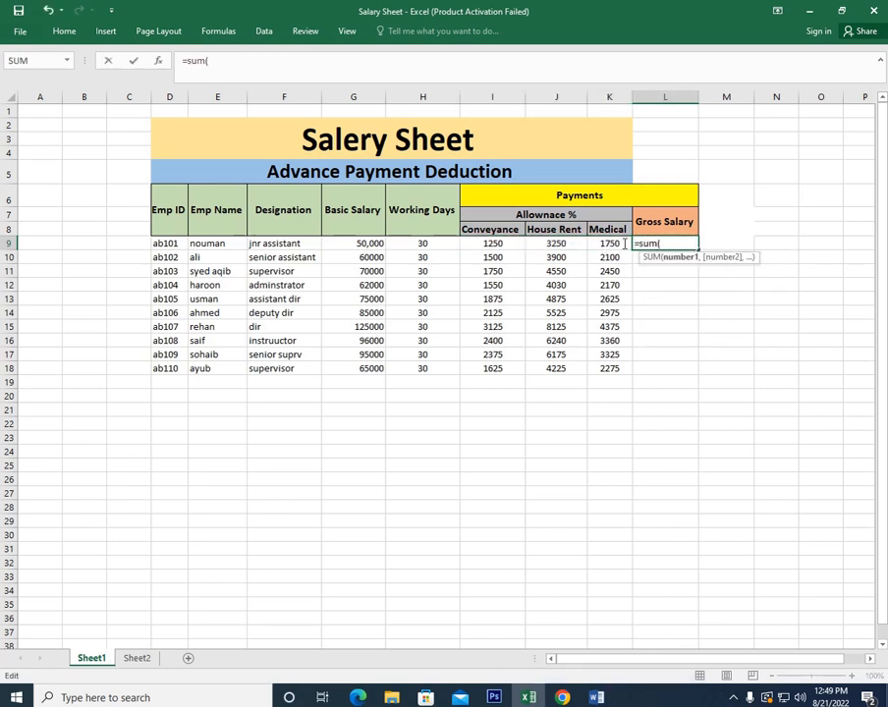
drag(495, 244, 607, 244)
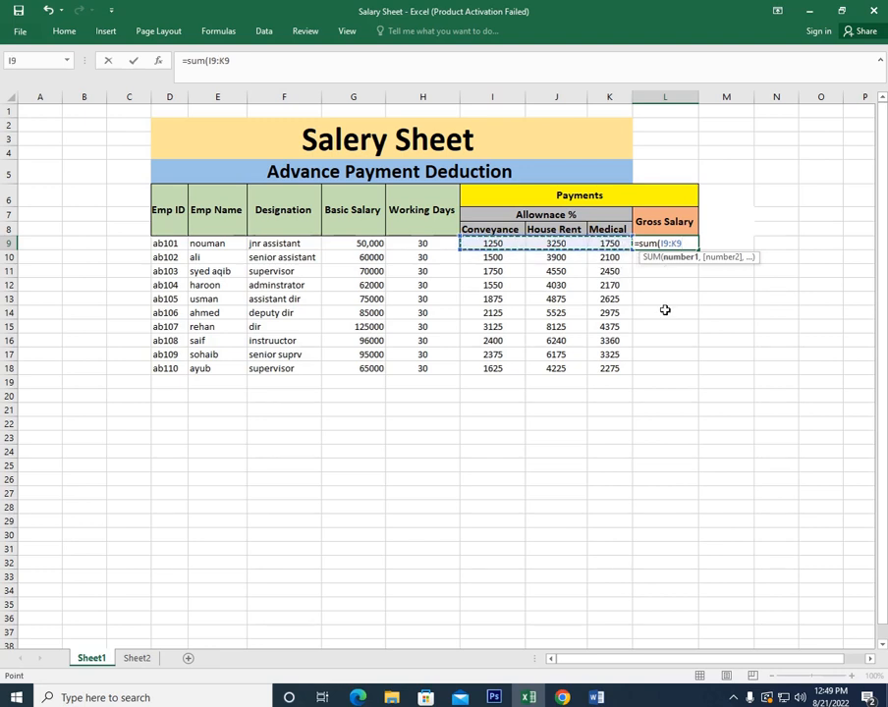
text()+)
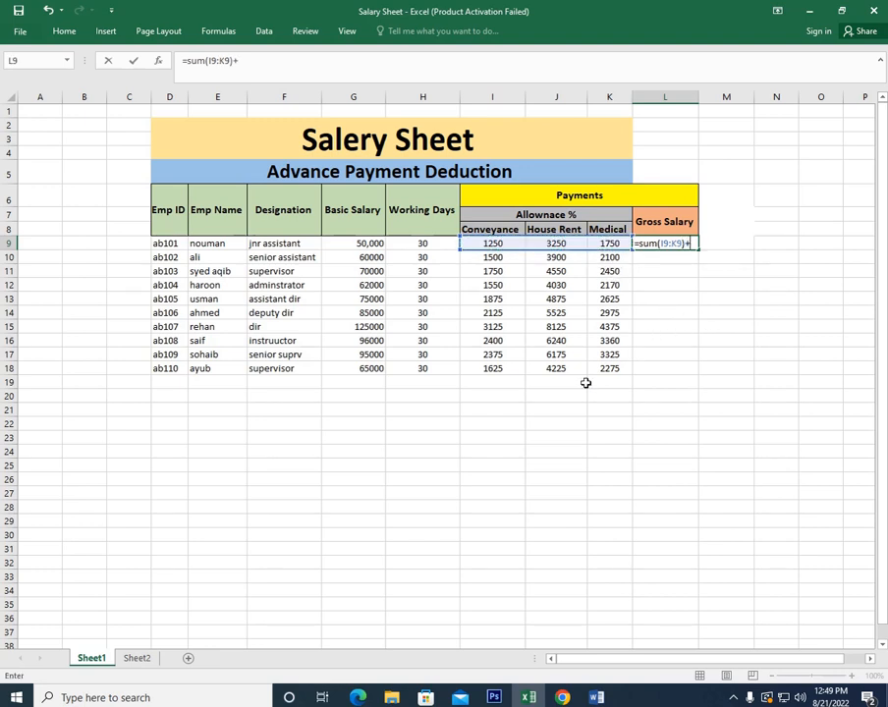
- Consult the gross salary formula in the Word notes and complete L9 by adding G9/31*H9 to the sum
click(596, 697)
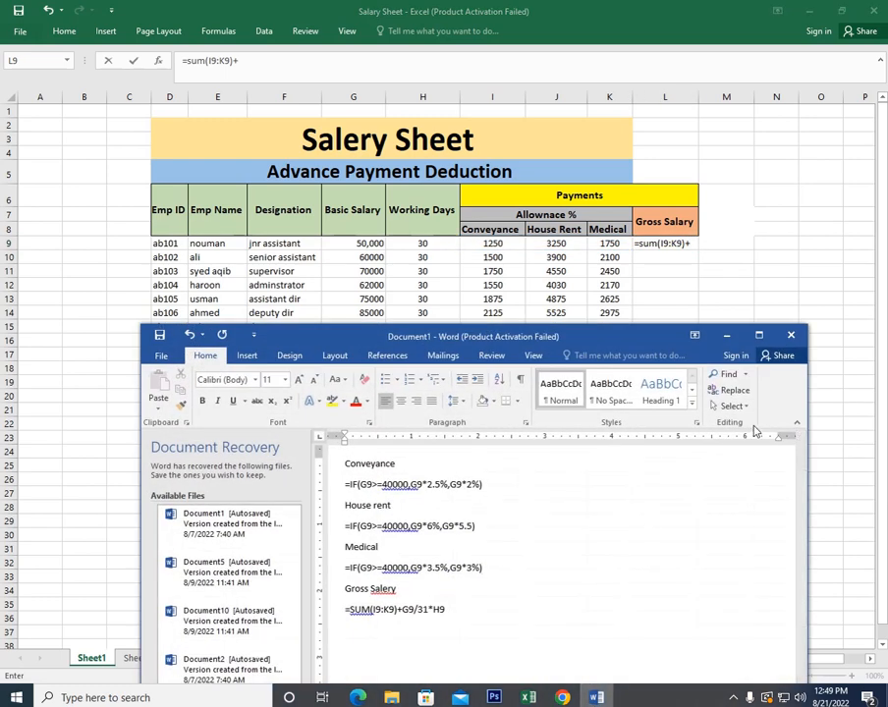
click(726, 335)
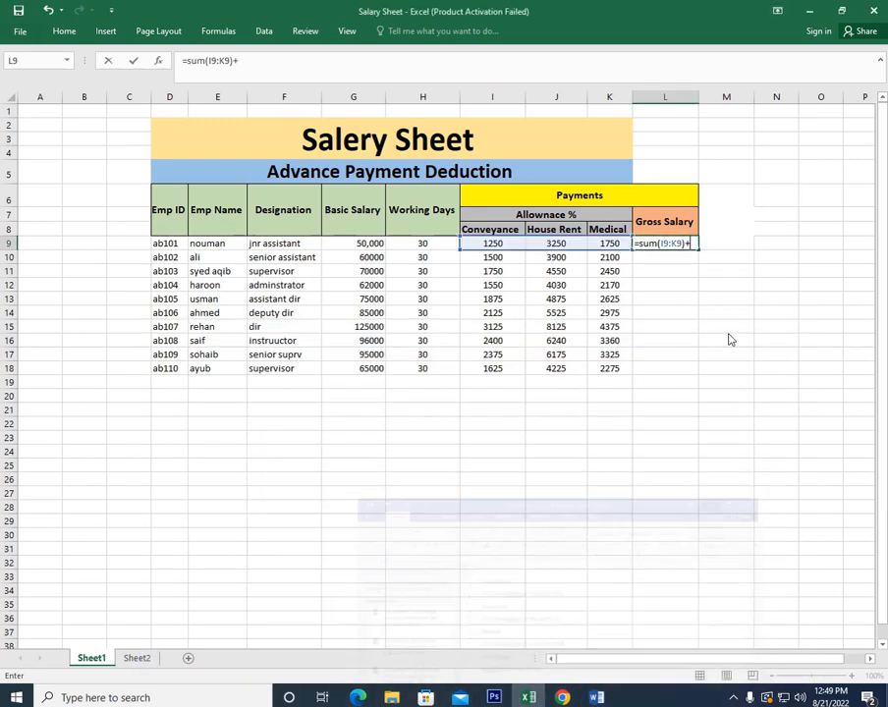
click(371, 245)
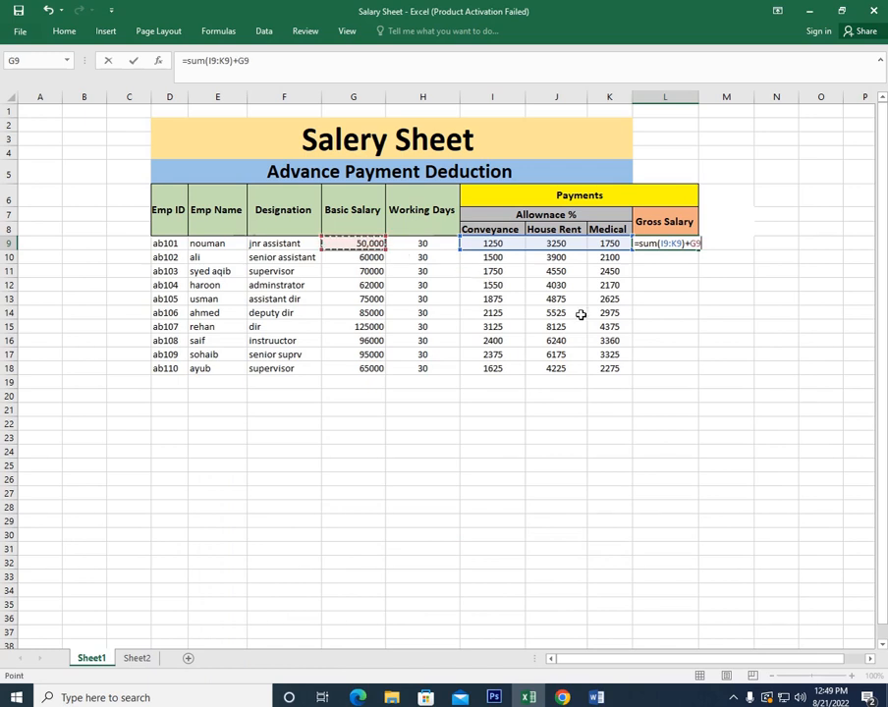
text(/31)
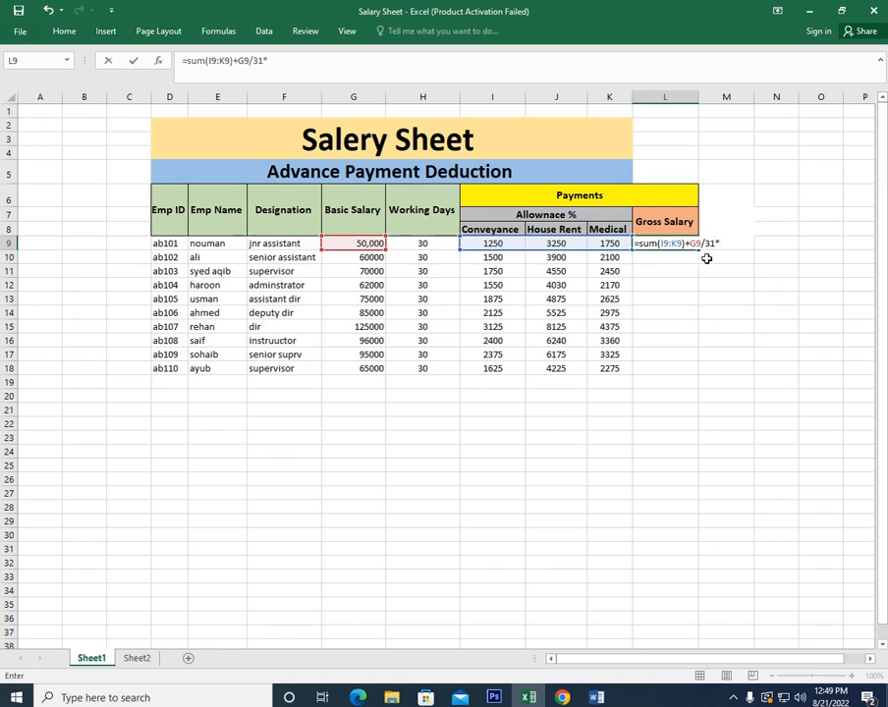
text(*)
click(432, 245)
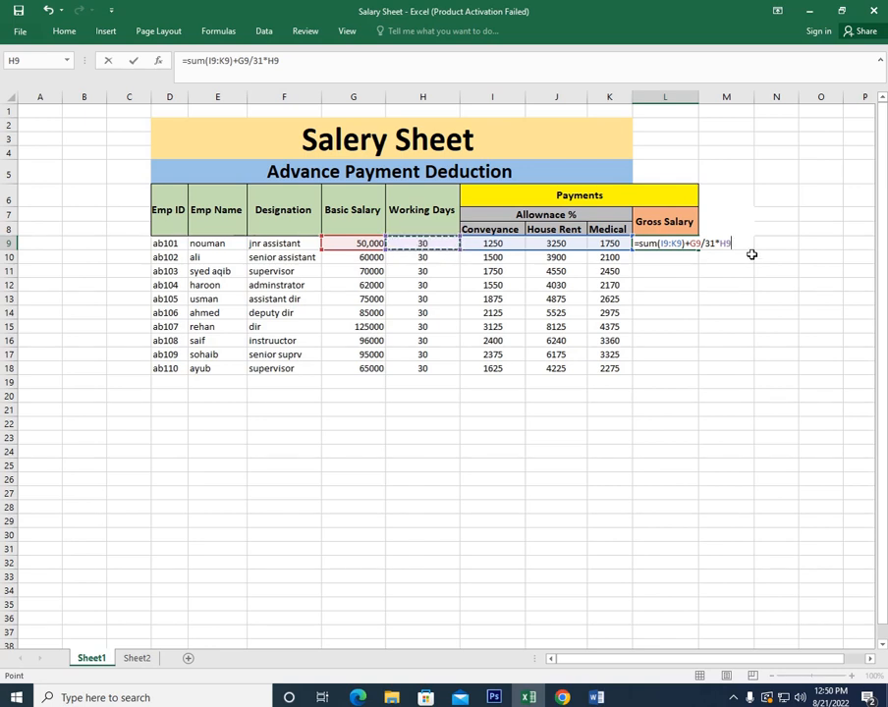
key(Return)
key(Up)
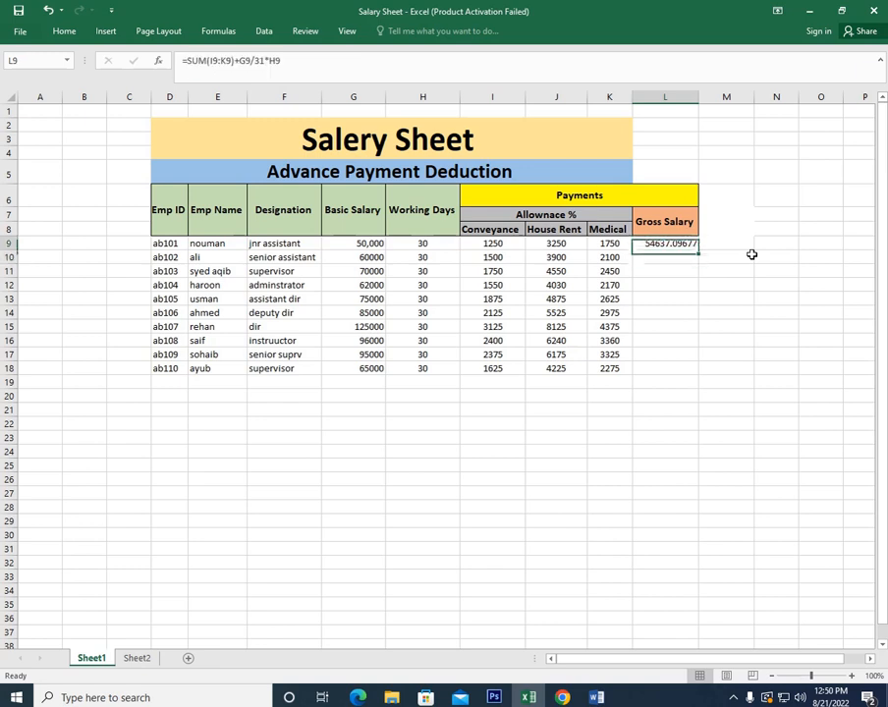
key(Down)
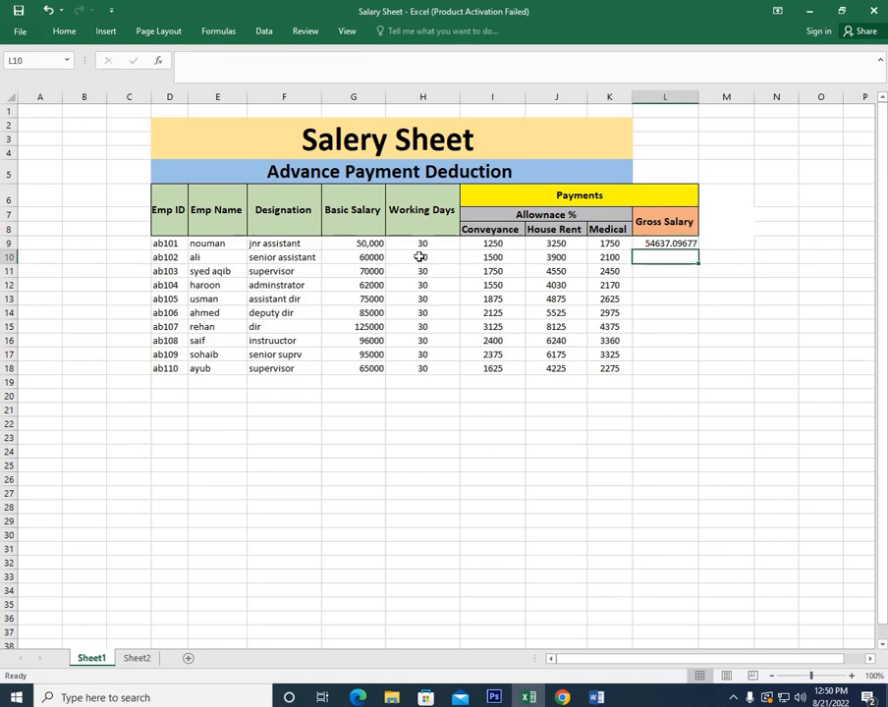
click(201, 243)
click(316, 242)
click(359, 242)
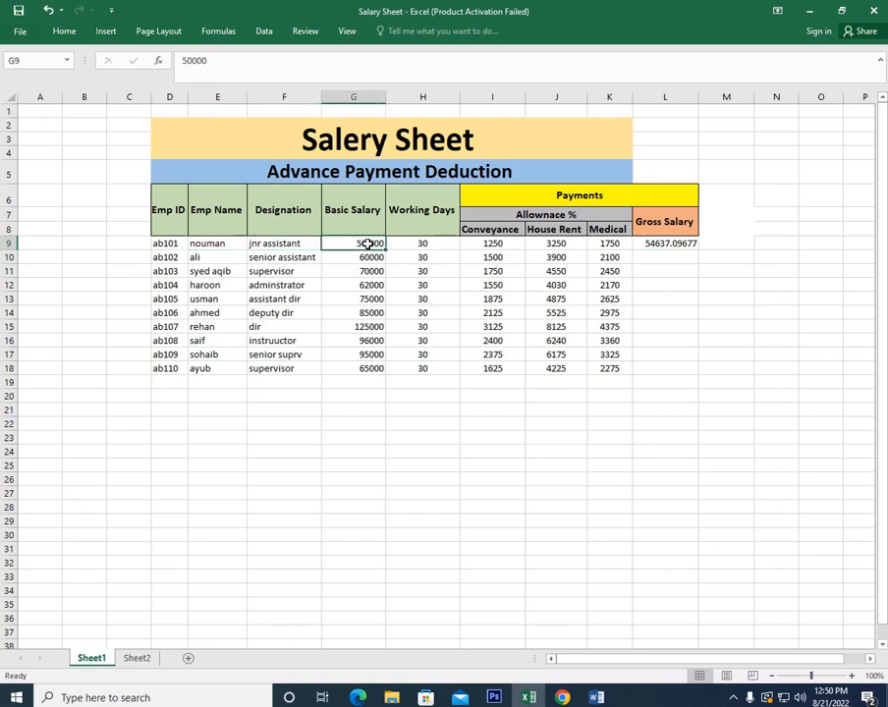
click(420, 243)
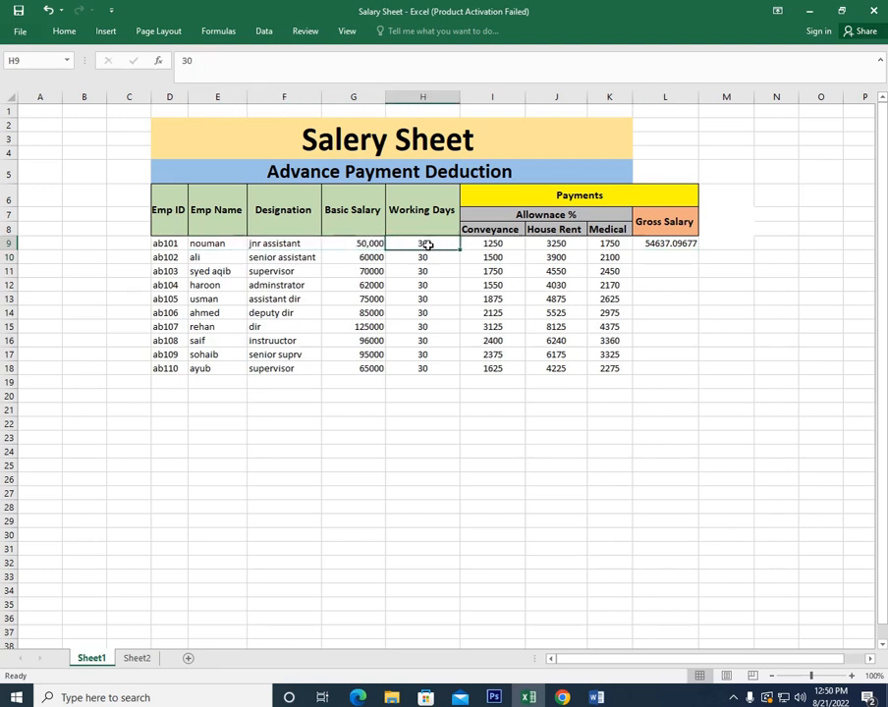
- Fill the Gross Salary formula from cell L9 down through cell L18
click(655, 244)
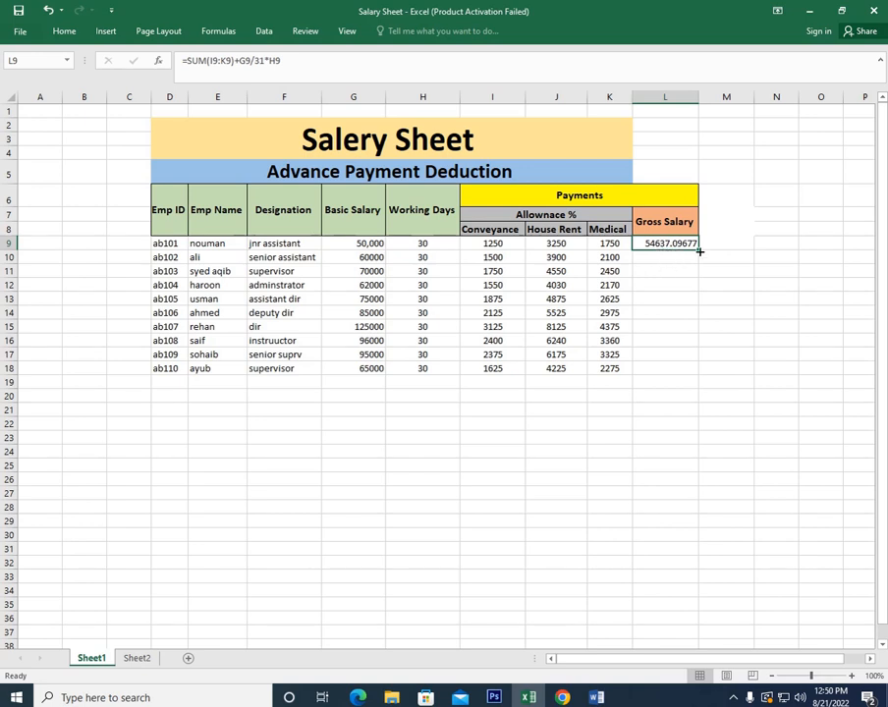
drag(697, 248, 682, 375)
click(685, 424)
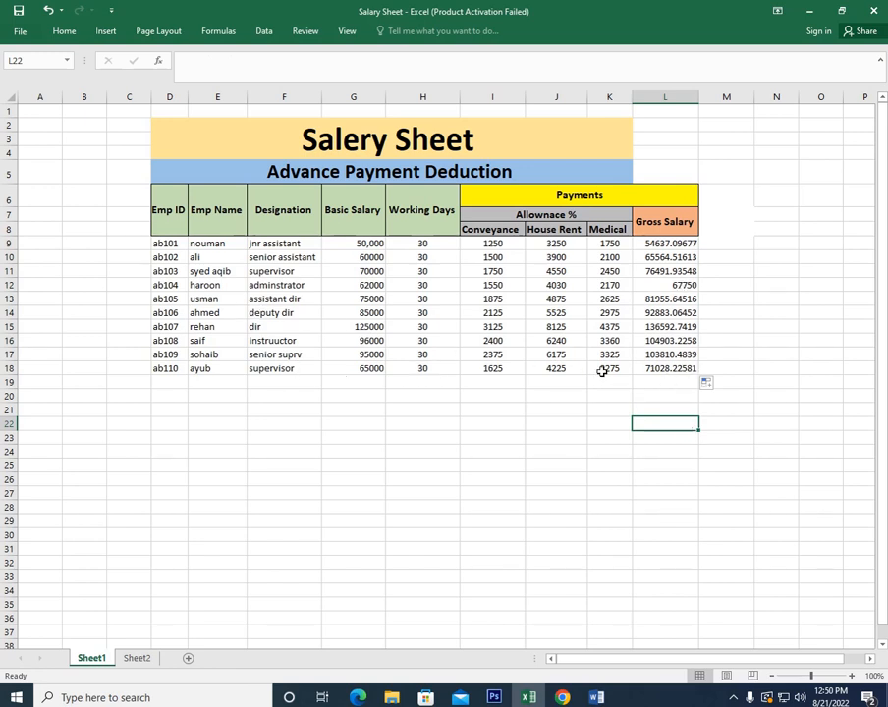
- Review the finished sheet, examining the Conveyance formula in I9 and the cell references used by the Gross Salary formula in L9
click(165, 129)
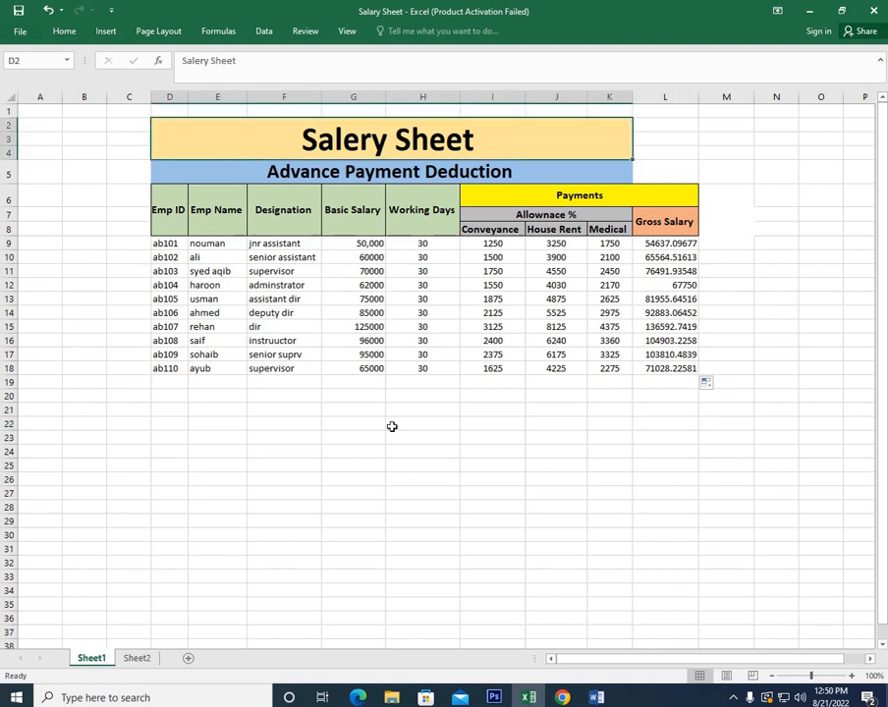
click(556, 437)
click(497, 246)
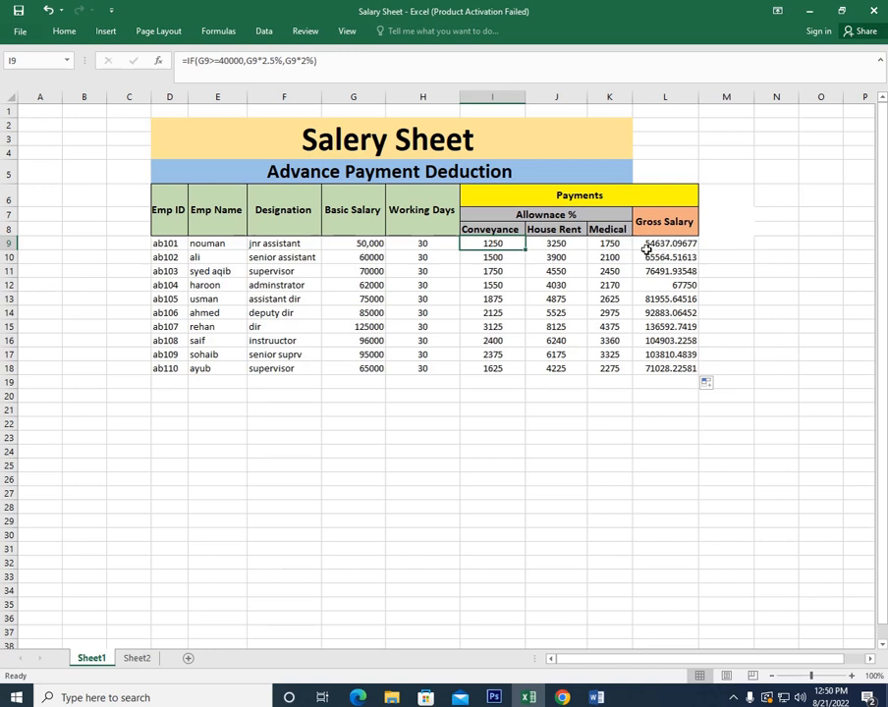
click(557, 255)
click(647, 246)
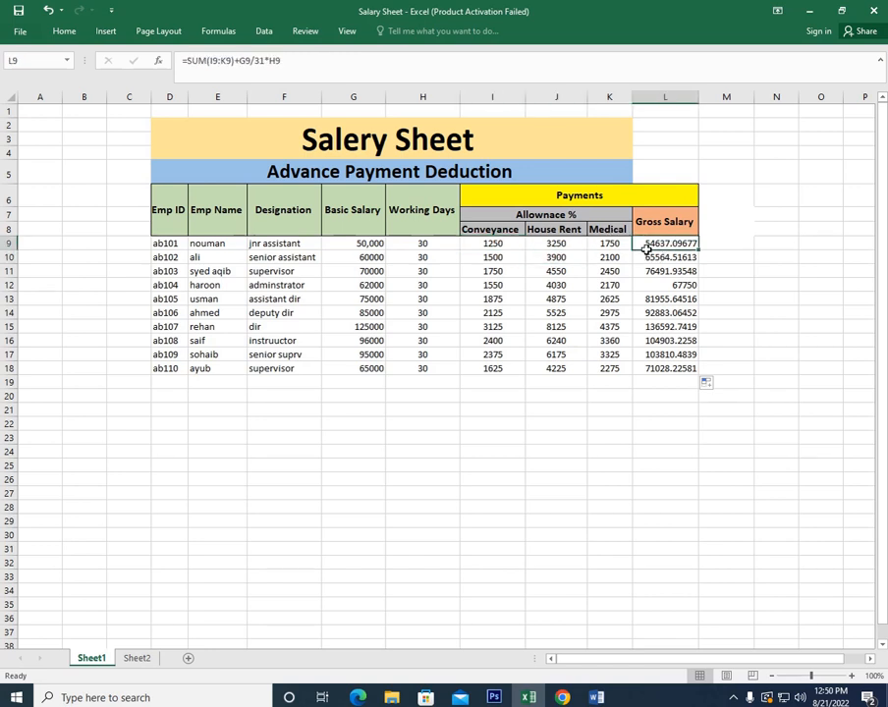
double_click(646, 248)
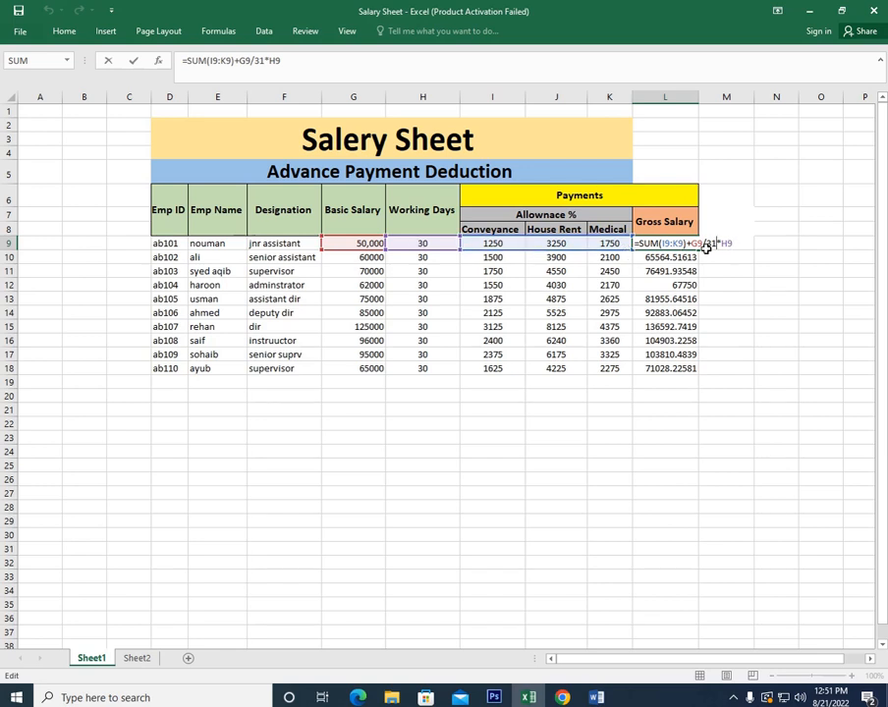
key(Return)
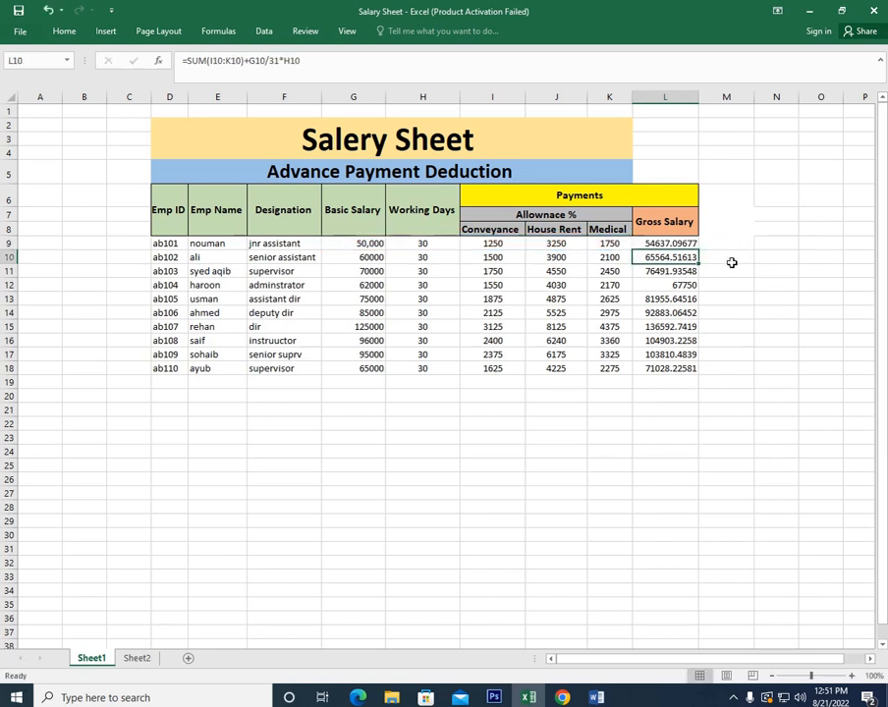
key(Down)
key(Down)
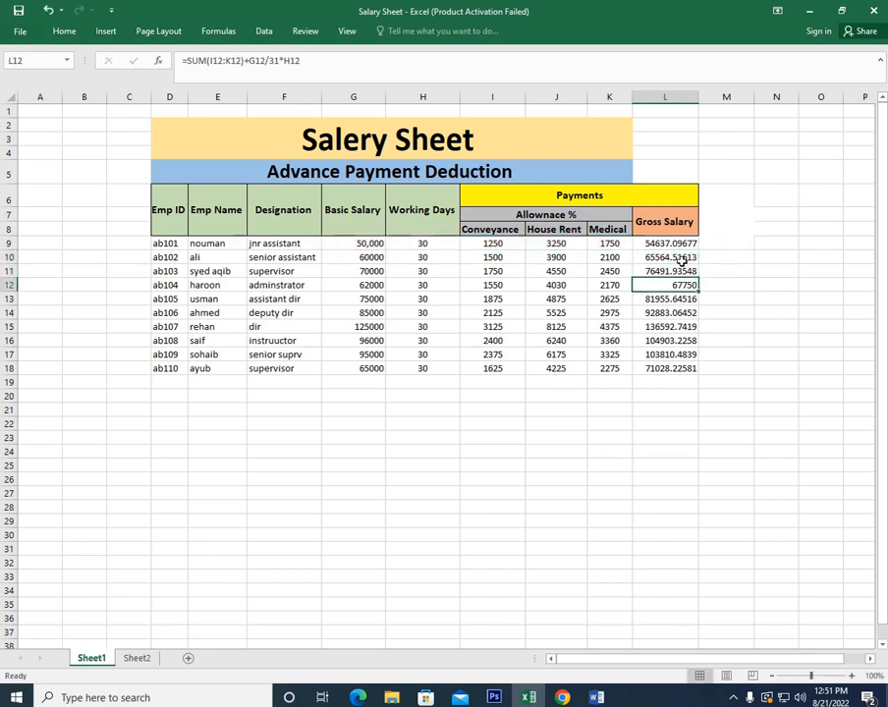
click(673, 244)
click(659, 448)
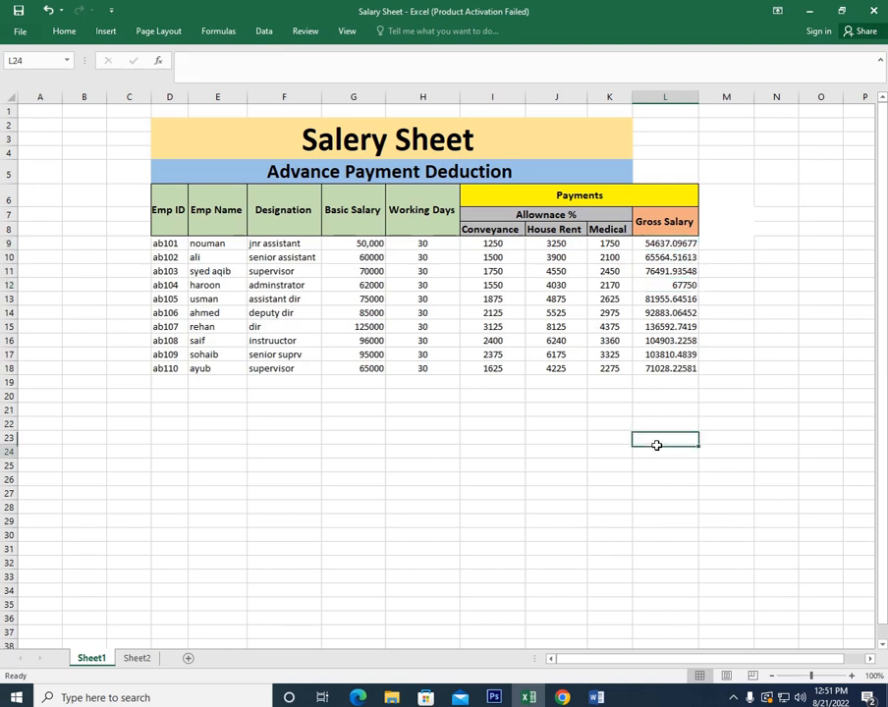
click(714, 384)
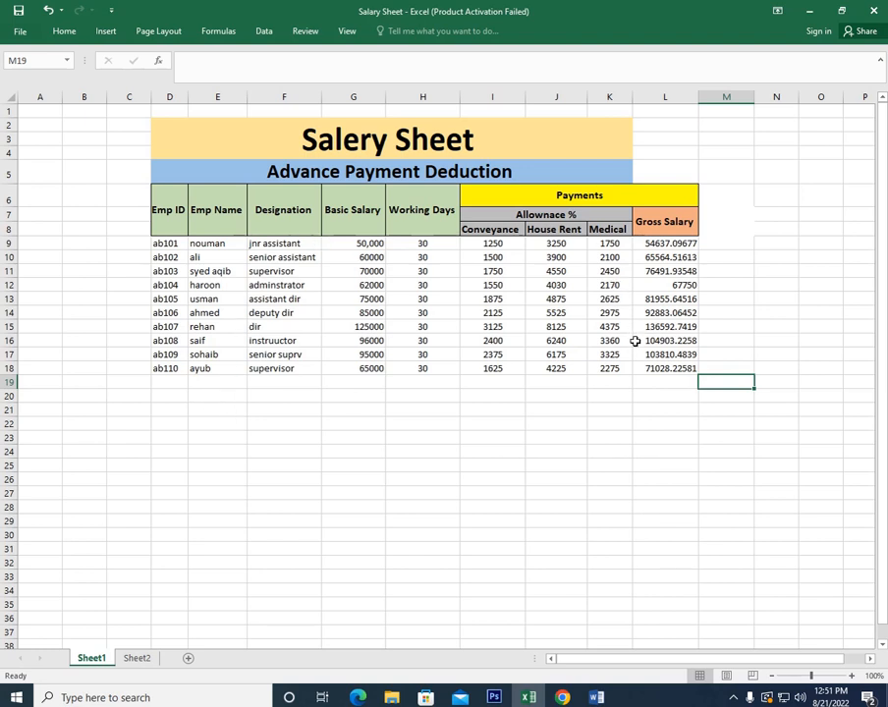
click(369, 435)
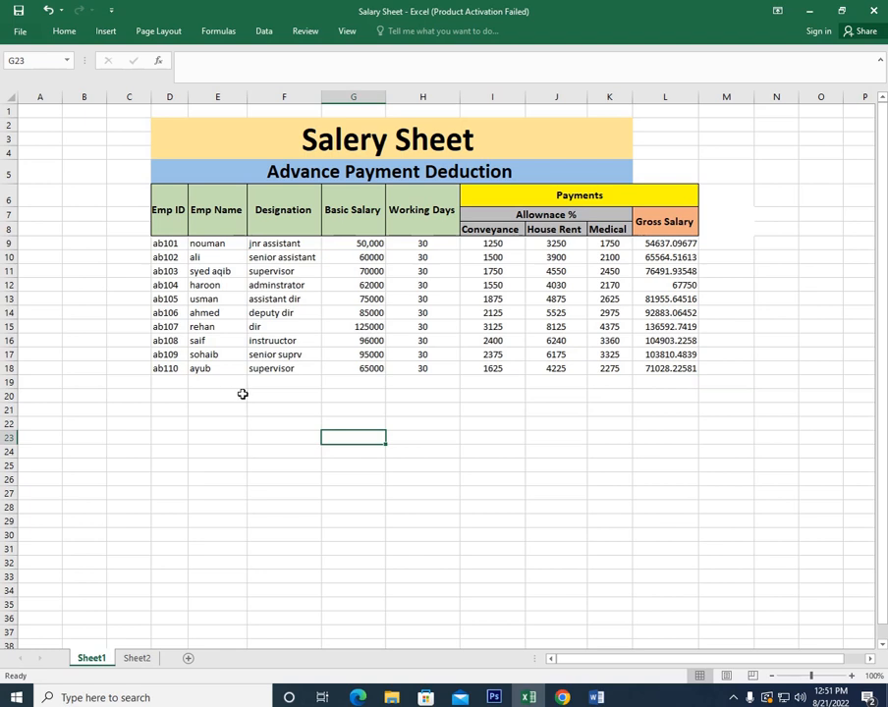
click(496, 398)
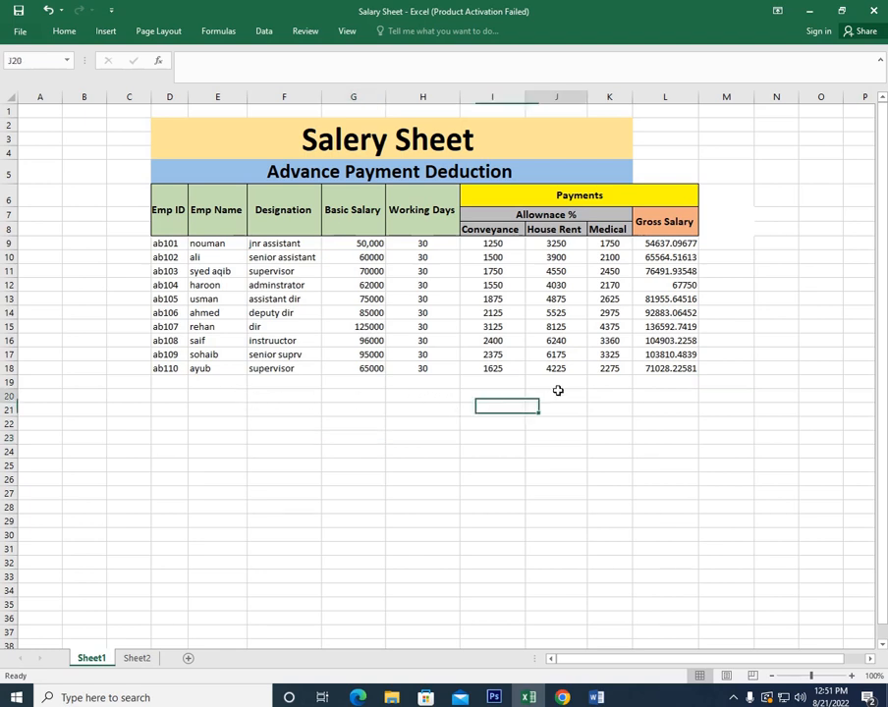
click(560, 386)
click(640, 388)
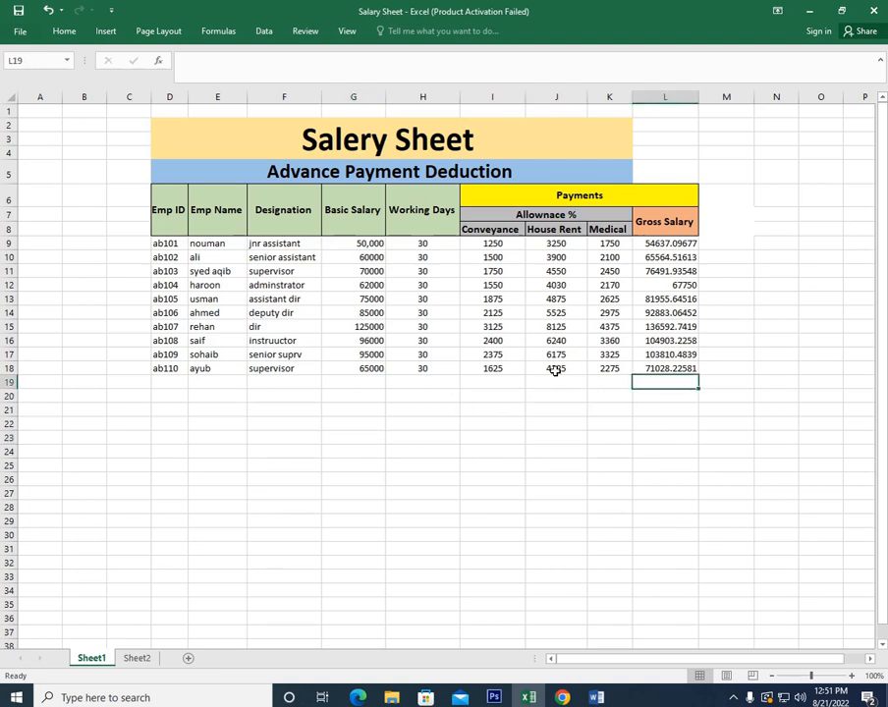